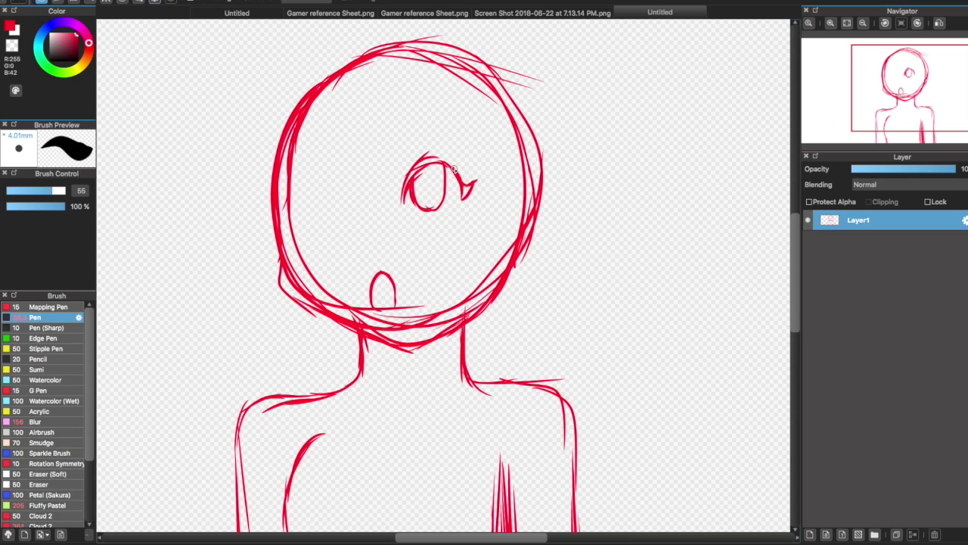
Sketch a large eye with spiky lashes on a new layer, then scale and rotate it into place on the face's right half
{"action": "left_click_drag", "start_coordinate": [557, 355], "coordinate": [636, 280]}
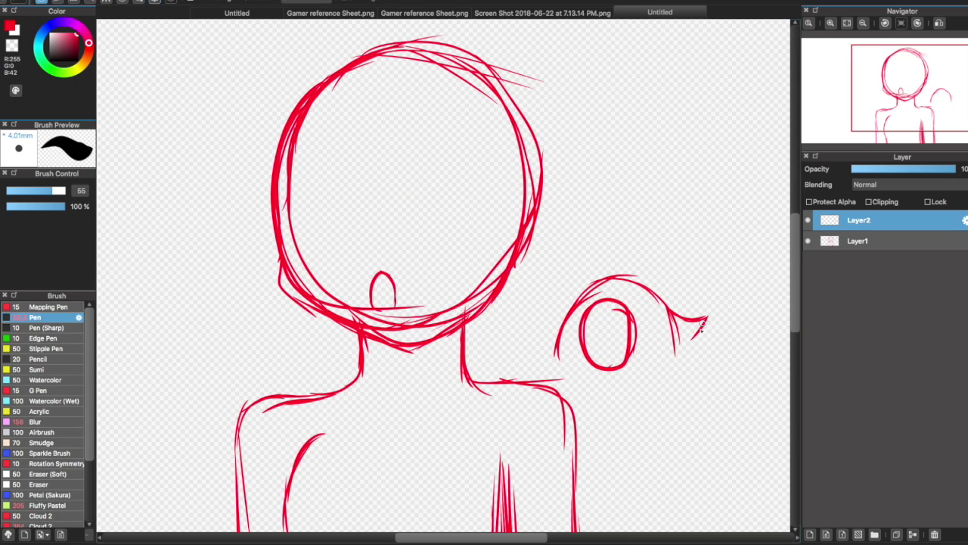
{"action": "key", "text": "ctrl+t"}
{"action": "left_click_drag", "start_coordinate": [635, 333], "coordinate": [443, 201]}
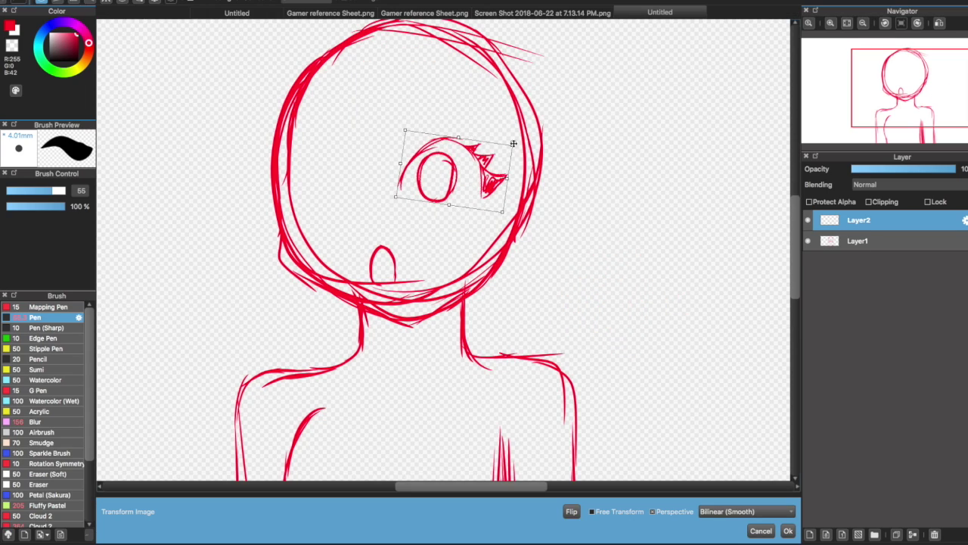
{"action": "key", "text": "Return"}
Duplicate the eye layer, flip the copy and place it as the matching eye on the face's left half
{"action": "key", "text": "ctrl+e"}
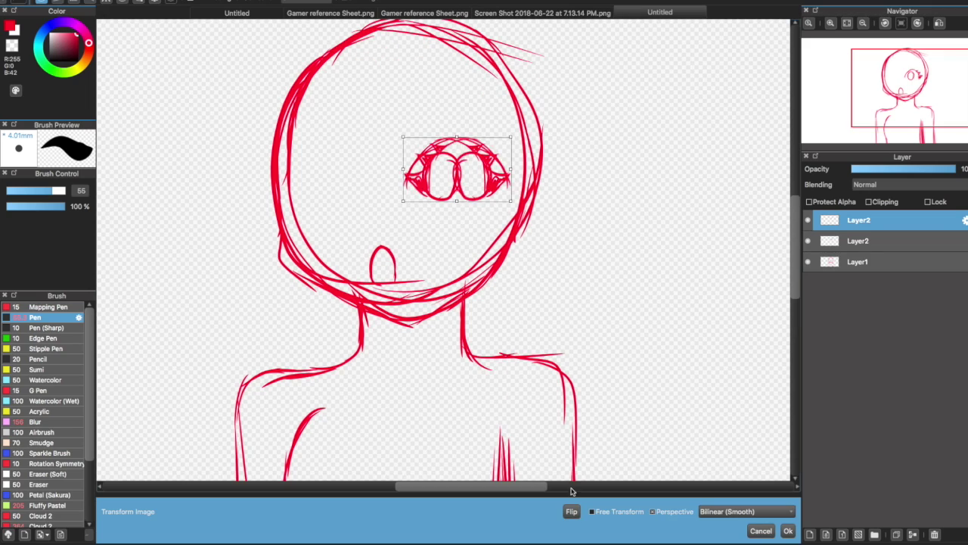
{"action": "left_click_drag", "start_coordinate": [443, 173], "coordinate": [335, 166]}
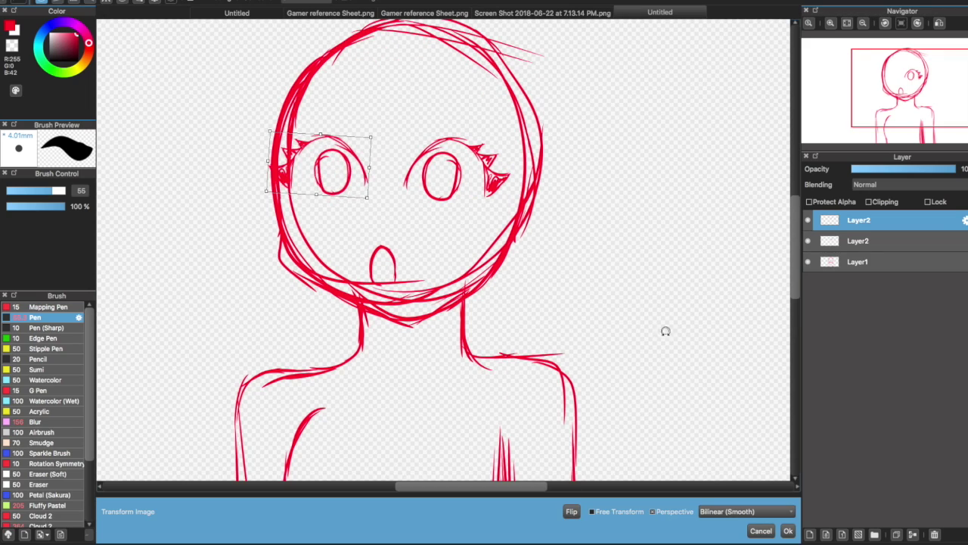
{"action": "key", "text": "Return"}
Sketch the left bangs with a hair clip and the left side lock ending in a curl on a new layer
{"action": "scroll", "coordinate": [454, 222], "scroll_direction": "down", "scroll_amount": 3}
{"action": "scroll", "coordinate": [454, 221], "scroll_direction": "up", "scroll_amount": 3}
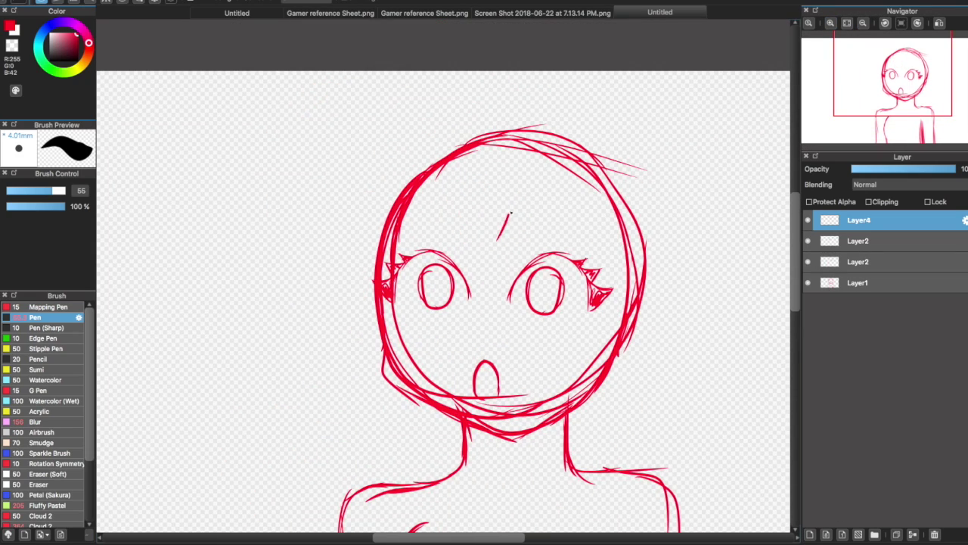
{"action": "scroll", "coordinate": [406, 367], "scroll_direction": "down", "scroll_amount": 3}
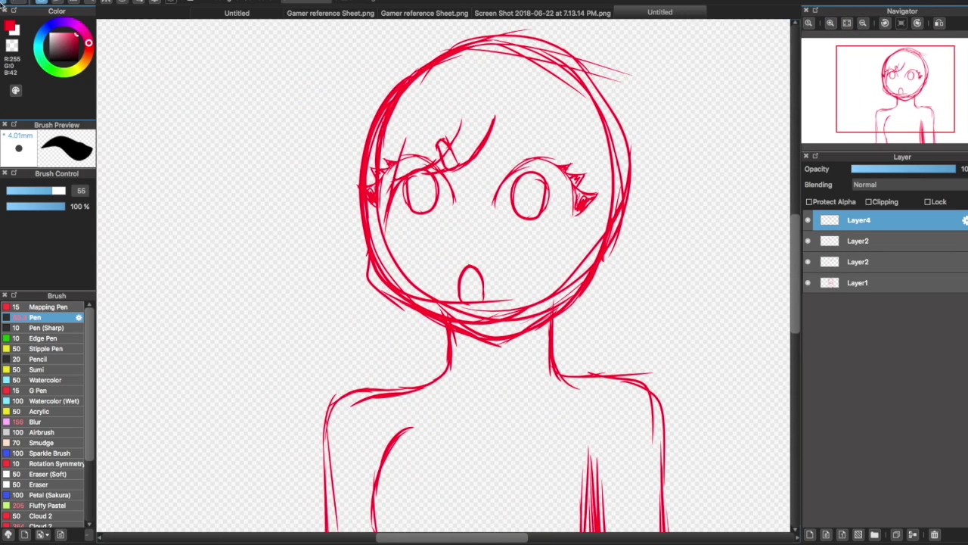
{"action": "left_click_drag", "start_coordinate": [361, 155], "coordinate": [333, 390]}
{"action": "scroll", "coordinate": [418, 177], "scroll_direction": "right", "scroll_amount": 3}
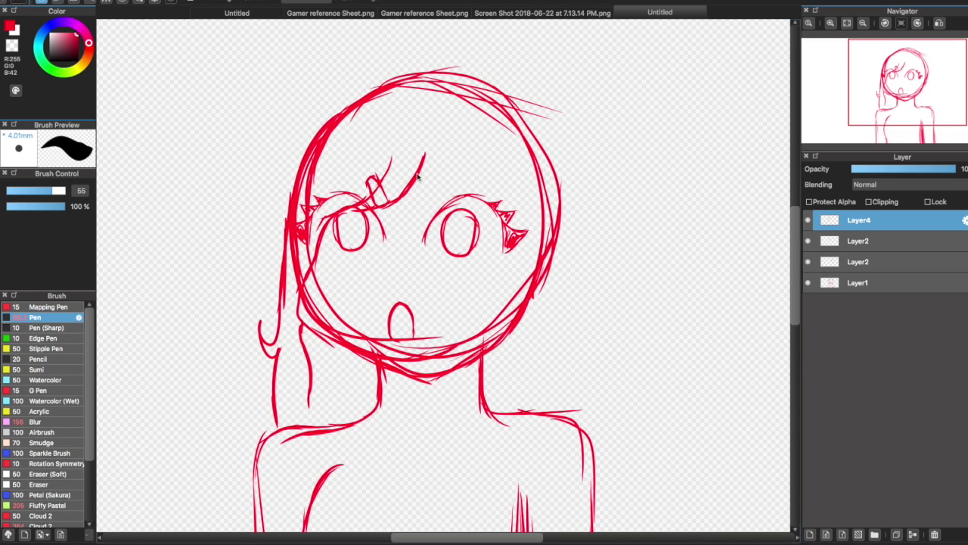
Sketch the right bangs and the long hair strands falling over the right shoulder
{"action": "scroll", "coordinate": [503, 401], "scroll_direction": "down", "scroll_amount": 5}
{"action": "left_click_drag", "start_coordinate": [529, 263], "coordinate": [505, 436]}
{"action": "scroll", "coordinate": [530, 303], "scroll_direction": "up", "scroll_amount": 2}
{"action": "left_click_drag", "start_coordinate": [609, 241], "coordinate": [614, 389]}
{"action": "left_click_drag", "start_coordinate": [597, 159], "coordinate": [619, 339]}
Sketch the sweater's slanted off-shoulder neckline band and the sleeve edges
{"action": "mouse_move", "coordinate": [889, 91]}
{"action": "left_mouse_down"}
{"action": "mouse_move", "coordinate": [894, 117]}
{"action": "mouse_move", "coordinate": [917, 107]}
{"action": "left_mouse_up"}
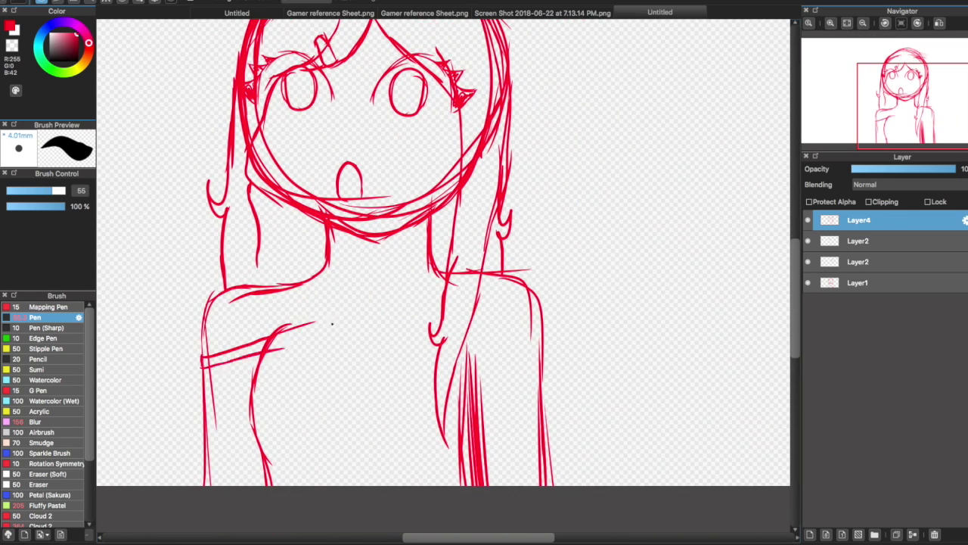
{"action": "left_click_drag", "start_coordinate": [201, 382], "coordinate": [206, 484]}
{"action": "left_click_drag", "start_coordinate": [458, 398], "coordinate": [468, 475]}
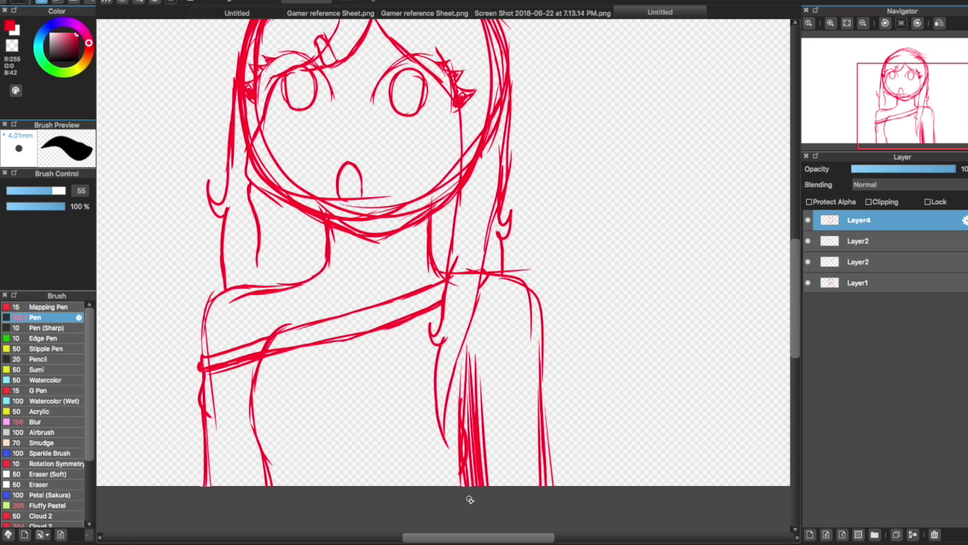
Erase the scribbled inner arm lines on Layer1, then reselect Layer4
{"action": "left_click", "coordinate": [859, 282]}
{"action": "left_click_drag", "start_coordinate": [466, 360], "coordinate": [484, 484]}
{"action": "left_click", "coordinate": [858, 219]}
Add short rib lines across the sweater's neckline band
{"action": "left_click", "coordinate": [862, 23]}
{"action": "left_click_drag", "start_coordinate": [369, 328], "coordinate": [368, 341]}
{"action": "left_click_drag", "start_coordinate": [404, 320], "coordinate": [402, 338]}
{"action": "left_click_drag", "start_coordinate": [422, 312], "coordinate": [421, 330]}
{"action": "left_click_drag", "start_coordinate": [441, 310], "coordinate": [439, 323]}
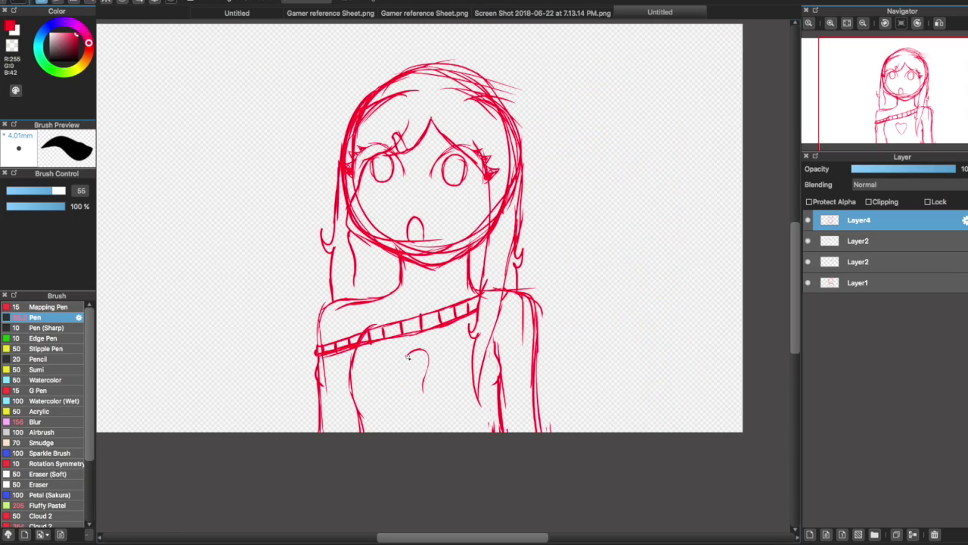
Sketch a heart on the front of the sweater, undoing the first strokes and redrawing it
{"action": "left_click_drag", "start_coordinate": [408, 357], "coordinate": [425, 398]}
{"action": "key", "text": "super+z"}
{"action": "key", "text": "super+z"}
{"action": "left_click_drag", "start_coordinate": [399, 353], "coordinate": [428, 395]}
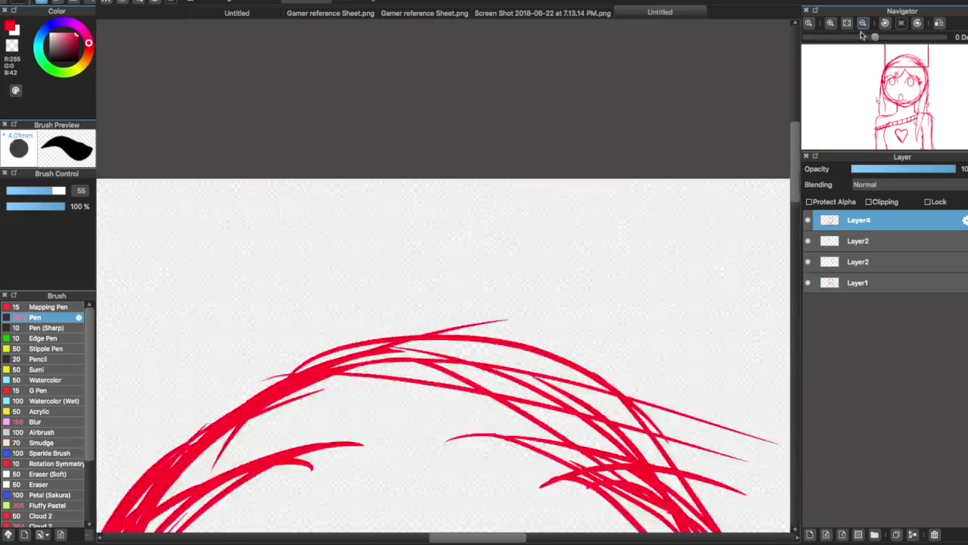
Sketch a pointed cat ear on a new layer and place a flipped duplicate on the other side of the head
{"action": "left_click", "coordinate": [863, 22]}
{"action": "key", "text": "super+shift+n"}
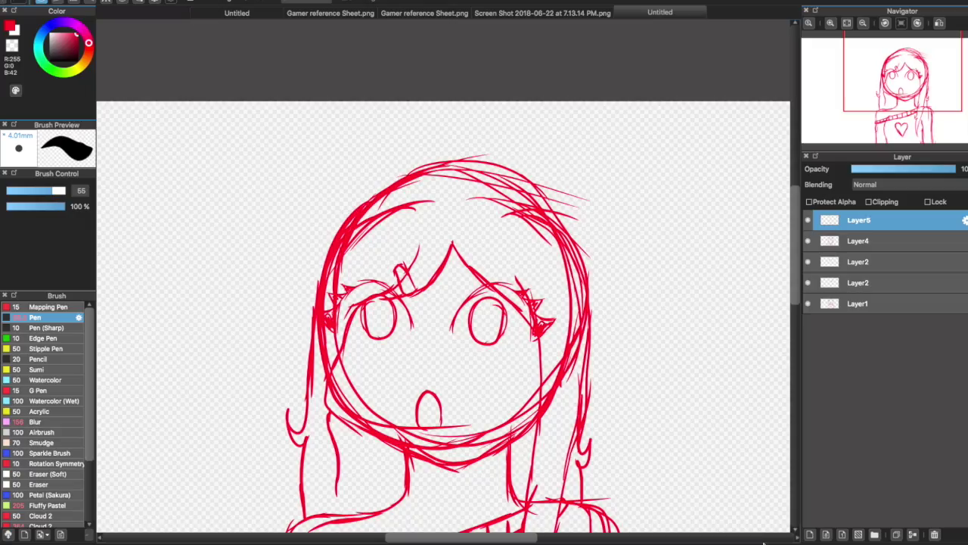
{"action": "key", "text": "super+t"}
{"action": "left_click_drag", "start_coordinate": [411, 123], "coordinate": [393, 121]}
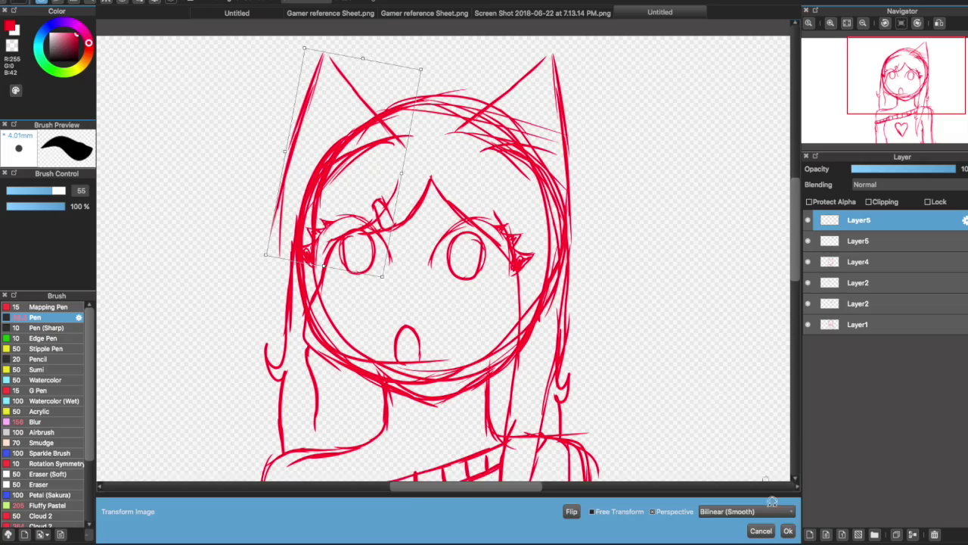
{"action": "key", "text": "Return"}
Add a new layer, set the brush size to 20 and ink the hair clip and adjoining bang in black
{"action": "scroll", "coordinate": [292, 232], "scroll_direction": "down", "scroll_amount": 5}
{"action": "key", "text": "super+shift+n"}
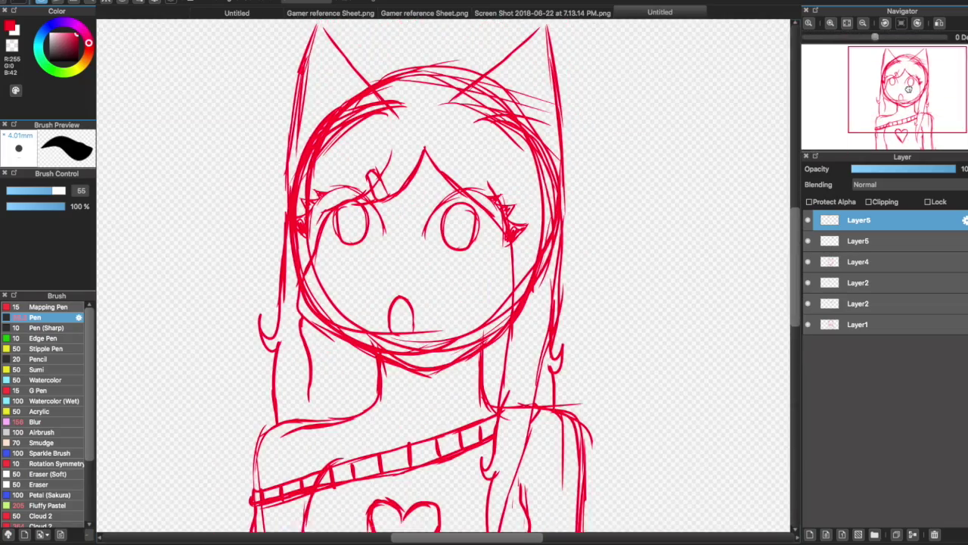
{"action": "left_click_drag", "start_coordinate": [62, 191], "coordinate": [30, 191]}
{"action": "scroll", "coordinate": [333, 113], "scroll_direction": "up", "scroll_amount": 2}
{"action": "left_click_drag", "start_coordinate": [407, 233], "coordinate": [446, 288]}
{"action": "left_click_drag", "start_coordinate": [522, 183], "coordinate": [447, 281]}
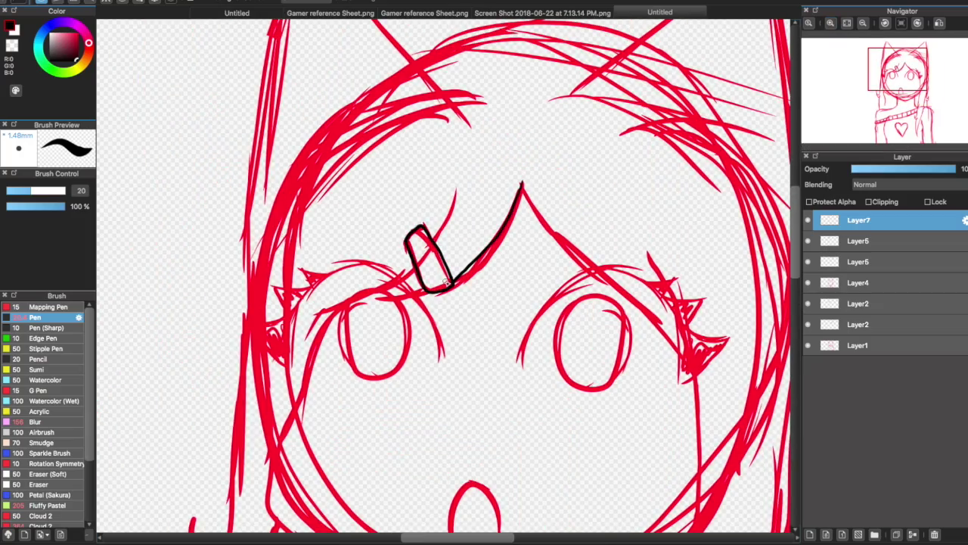
Ink the left bangs and the inner lines of the left side hair down to the jaw
{"action": "scroll", "coordinate": [368, 297], "scroll_direction": "down", "scroll_amount": 2}
{"action": "scroll", "coordinate": [385, 265], "scroll_direction": "left", "scroll_amount": 3}
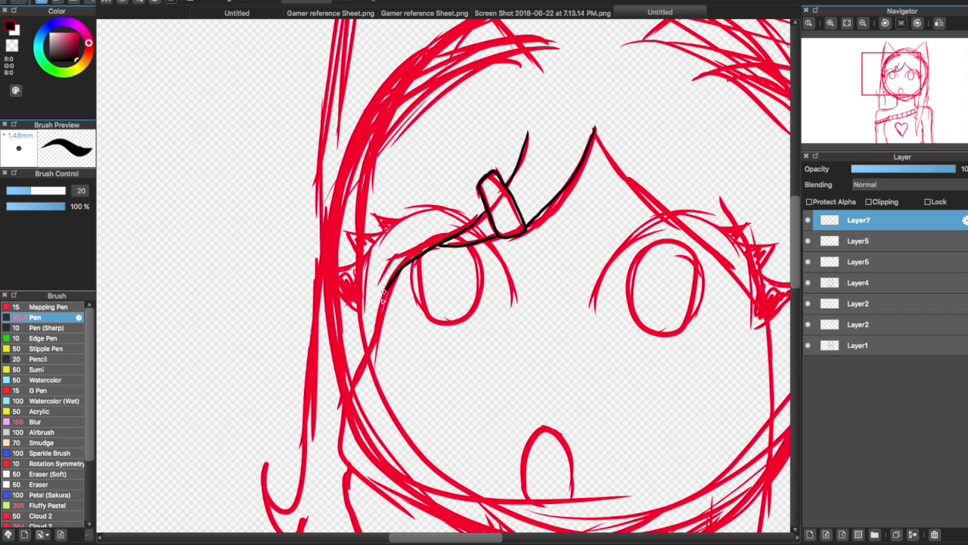
{"action": "left_click_drag", "start_coordinate": [399, 269], "coordinate": [324, 519]}
{"action": "scroll", "coordinate": [324, 519], "scroll_direction": "left", "scroll_amount": 3}
{"action": "left_click_drag", "start_coordinate": [401, 290], "coordinate": [400, 502]}
{"action": "scroll", "coordinate": [412, 224], "scroll_direction": "down", "scroll_amount": 5}
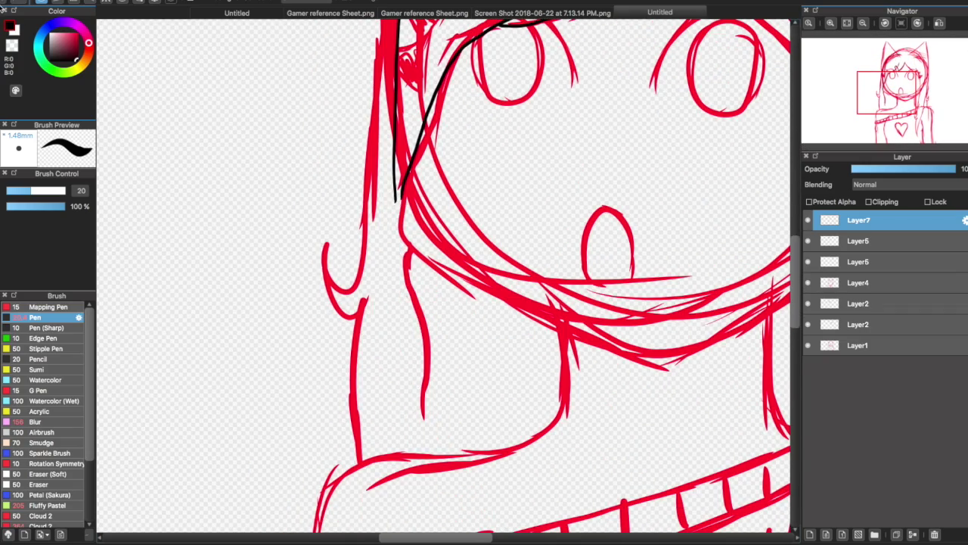
Ink the hair crown lines, the chin line and the right bangs with their long front strand
{"action": "scroll", "coordinate": [468, 283], "scroll_direction": "down", "scroll_amount": 2}
{"action": "scroll", "coordinate": [467, 283], "scroll_direction": "down", "scroll_amount": 2}
{"action": "scroll", "coordinate": [492, 303], "scroll_direction": "down", "scroll_amount": 3}
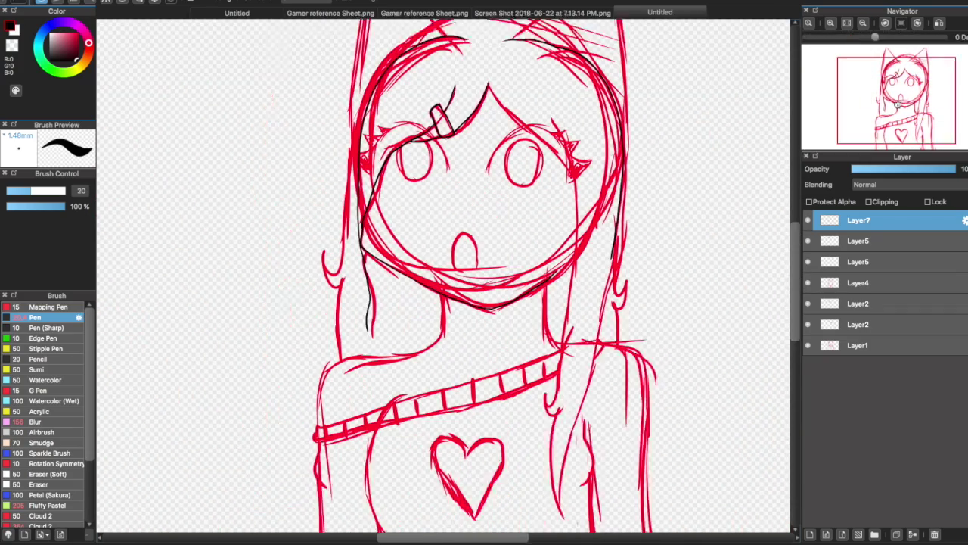
{"action": "scroll", "coordinate": [542, 110], "scroll_direction": "down", "scroll_amount": 1}
{"action": "left_click_drag", "start_coordinate": [541, 110], "coordinate": [545, 309]}
Ink the left cat ear, the curled left side lock, and the left side of the neck and shoulder
{"action": "scroll", "coordinate": [447, 275], "scroll_direction": "up", "scroll_amount": 3}
{"action": "scroll", "coordinate": [447, 276], "scroll_direction": "left", "scroll_amount": 2}
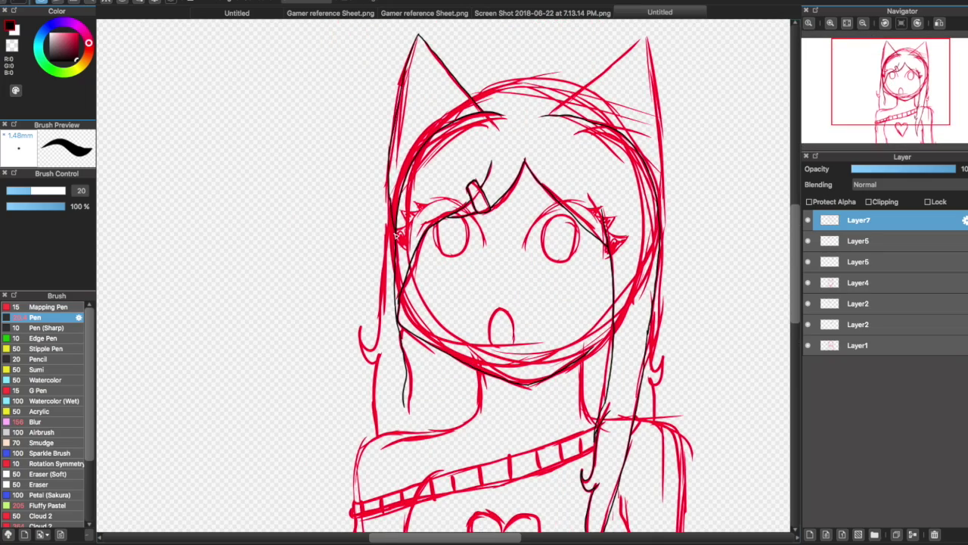
{"action": "scroll", "coordinate": [376, 435], "scroll_direction": "down", "scroll_amount": 3}
{"action": "scroll", "coordinate": [376, 435], "scroll_direction": "up", "scroll_amount": 2}
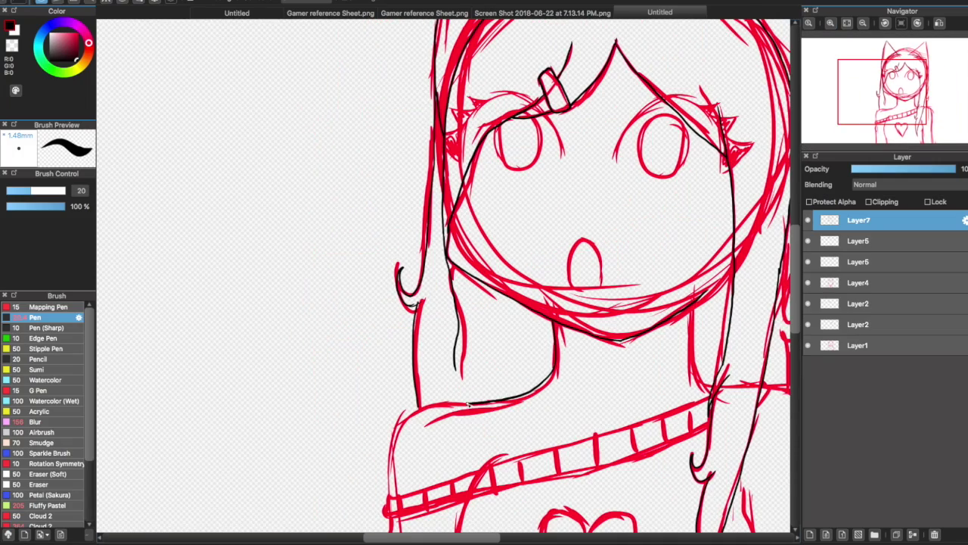
Ink the sweater's ribbed neckline band, the left sleeve edge, and the right shoulder and arm
{"action": "scroll", "coordinate": [338, 318], "scroll_direction": "up", "scroll_amount": 2}
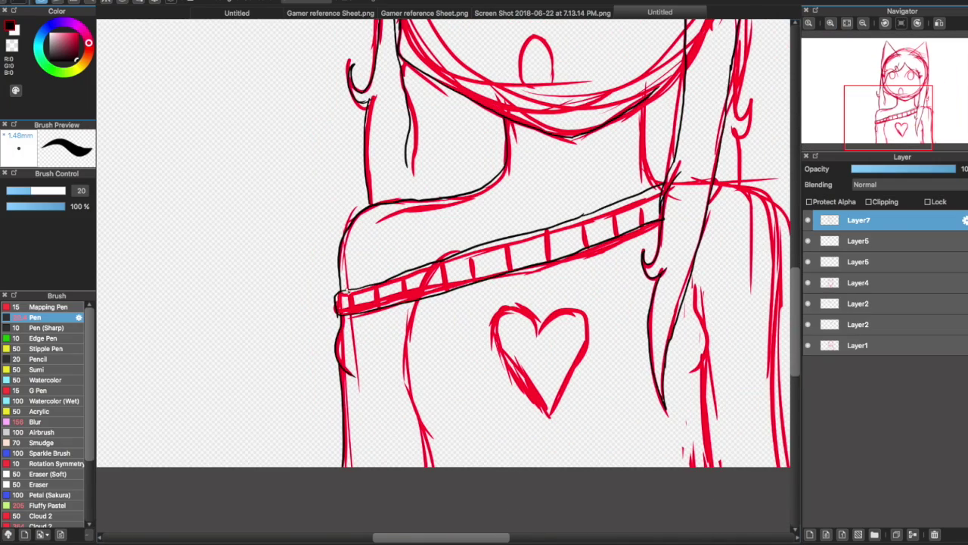
{"action": "scroll", "coordinate": [720, 188], "scroll_direction": "down", "scroll_amount": 3}
{"action": "scroll", "coordinate": [721, 187], "scroll_direction": "up", "scroll_amount": 3}
{"action": "scroll", "coordinate": [720, 188], "scroll_direction": "up", "scroll_amount": 2}
{"action": "scroll", "coordinate": [721, 187], "scroll_direction": "up", "scroll_amount": 2}
{"action": "scroll", "coordinate": [519, 254], "scroll_direction": "down", "scroll_amount": 3}
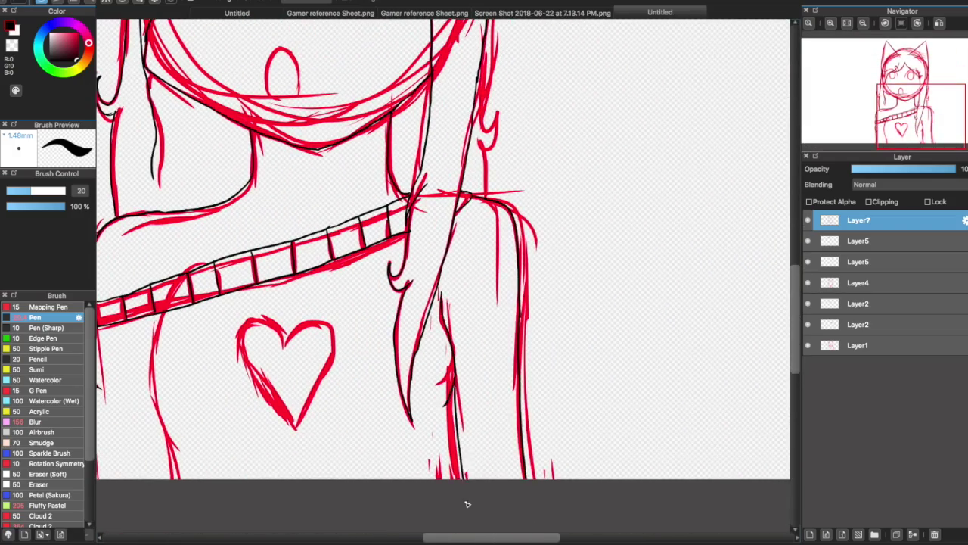
Ink the right eye's lid, lash outlines and iris on a new layer
{"action": "scroll", "coordinate": [466, 504], "scroll_direction": "down", "scroll_amount": 3}
{"action": "scroll", "coordinate": [281, 422], "scroll_direction": "up", "scroll_amount": 4}
{"action": "left_click", "coordinate": [810, 534]}
{"action": "key", "text": "ctrl+z"}
{"action": "scroll", "coordinate": [445, 188], "scroll_direction": "down", "scroll_amount": 2}
{"action": "scroll", "coordinate": [445, 188], "scroll_direction": "up", "scroll_amount": 2}
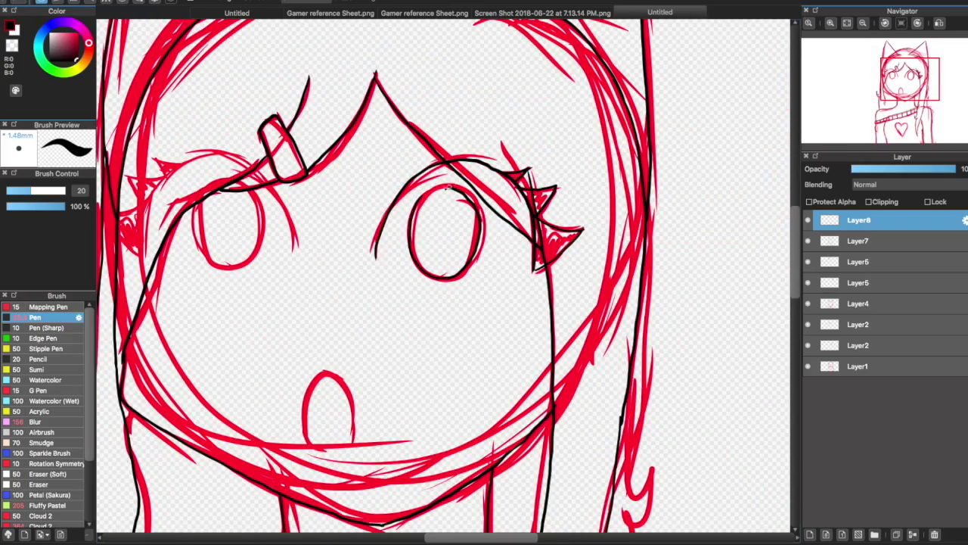
Show the inked eye layer on its own and fill its lashes with black
{"action": "scroll", "coordinate": [465, 196], "scroll_direction": "down", "scroll_amount": 2}
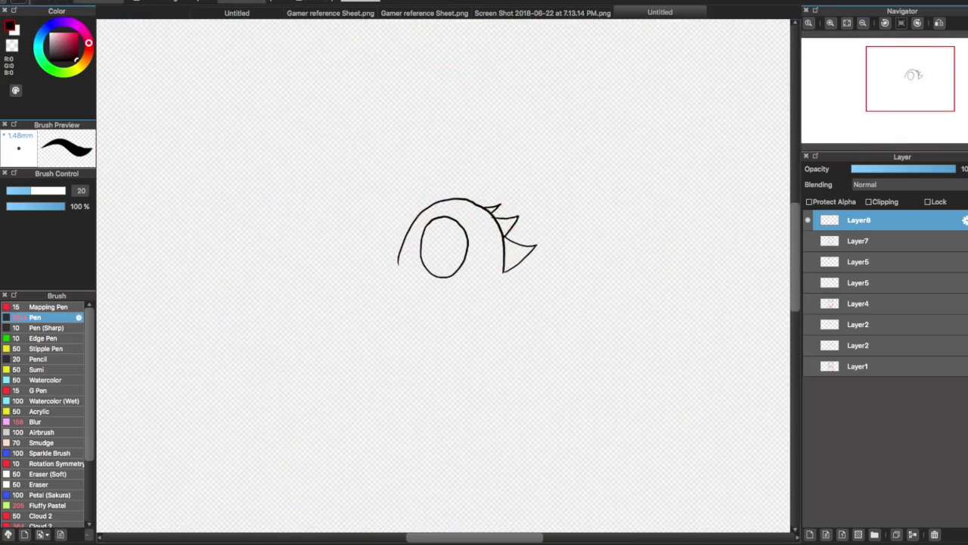
{"action": "scroll", "coordinate": [416, 261], "scroll_direction": "up", "scroll_amount": 3}
{"action": "scroll", "coordinate": [416, 261], "scroll_direction": "down", "scroll_amount": 3}
{"action": "scroll", "coordinate": [416, 261], "scroll_direction": "down", "scroll_amount": 2}
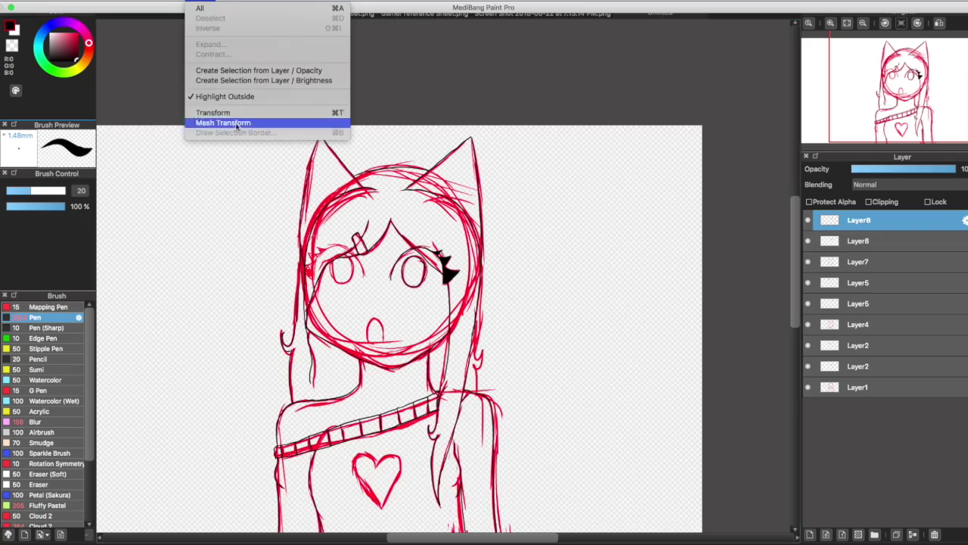
Transform a flipped duplicate of the inked eye onto the left eye sketch
{"action": "left_click", "coordinate": [227, 113]}
{"action": "mouse_move", "coordinate": [250, 221]}
{"action": "left_mouse_down"}
{"action": "mouse_move", "coordinate": [252, 238]}
{"action": "mouse_move", "coordinate": [239, 235]}
{"action": "left_mouse_up"}
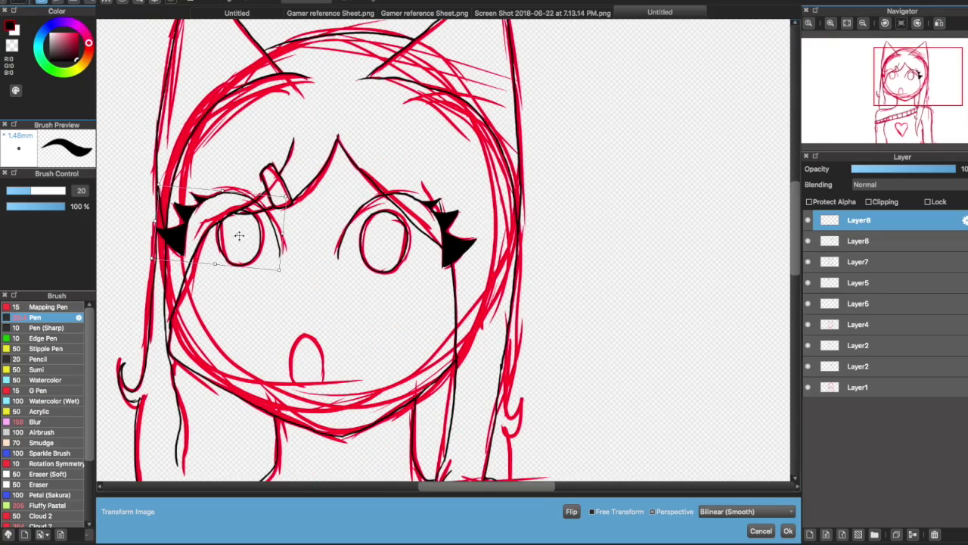
{"action": "key", "text": "Return"}
Color the irises of both eyes brown on Layer10, with a near-black upper half and pupil
{"action": "scroll", "coordinate": [239, 235], "scroll_direction": "down", "scroll_amount": 2}
{"action": "scroll", "coordinate": [239, 235], "scroll_direction": "up", "scroll_amount": 2}
{"action": "scroll", "coordinate": [239, 236], "scroll_direction": "down", "scroll_amount": 2}
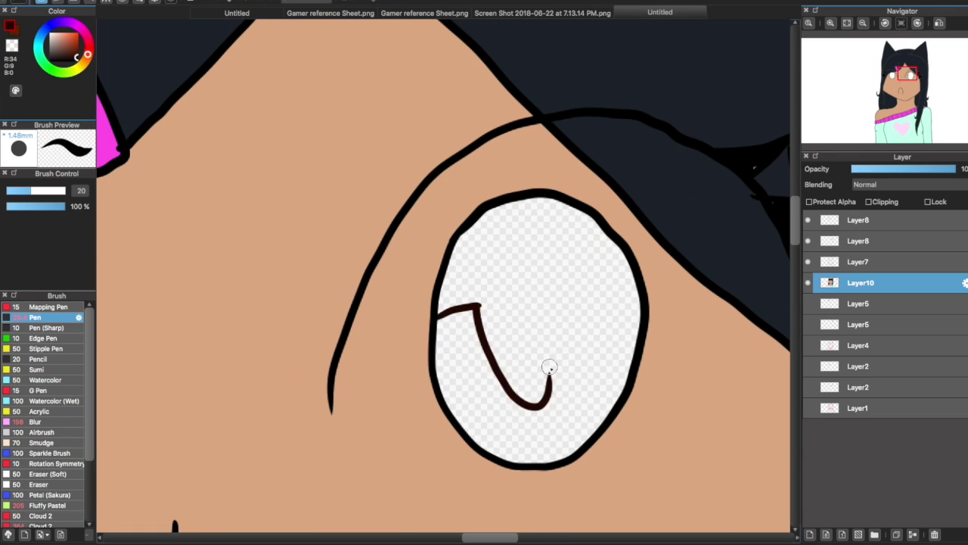
{"action": "left_click_drag", "start_coordinate": [575, 324], "coordinate": [505, 376]}
{"action": "left_click", "coordinate": [607, 428]}
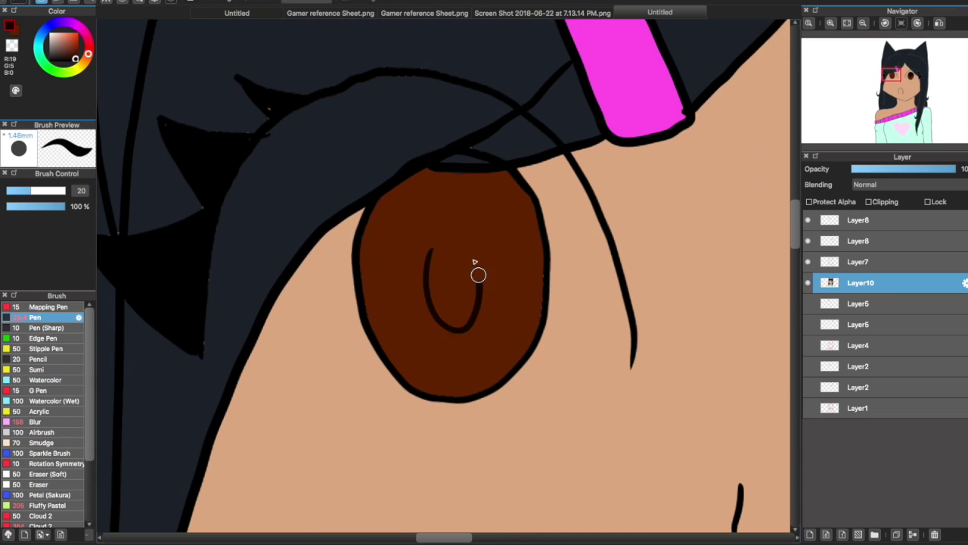
{"action": "left_click_drag", "start_coordinate": [477, 273], "coordinate": [502, 318]}
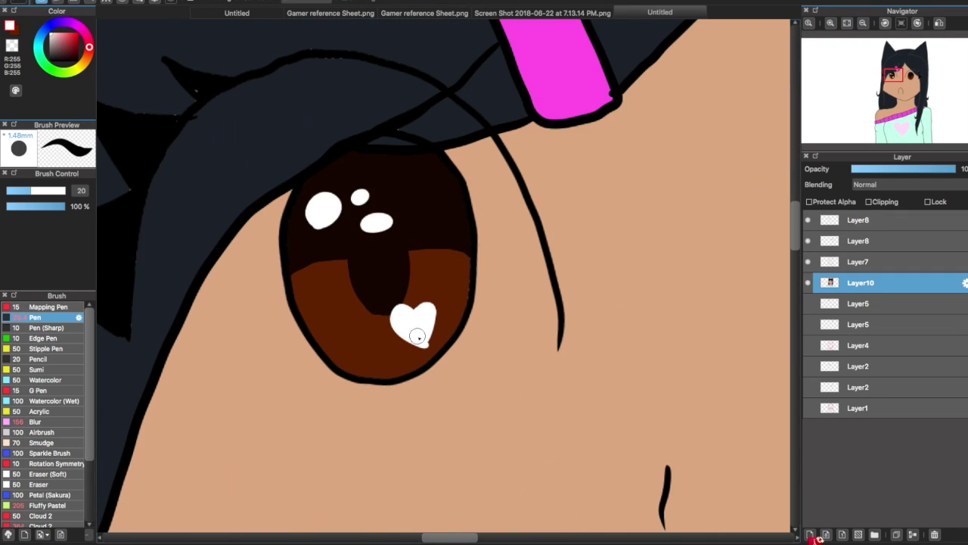
Paint the white of the left eye around the iris, undoing a stray stroke and reshaping its lower edge
{"action": "left_click_drag", "start_coordinate": [316, 328], "coordinate": [330, 338]}
{"action": "left_click", "coordinate": [377, 347]}
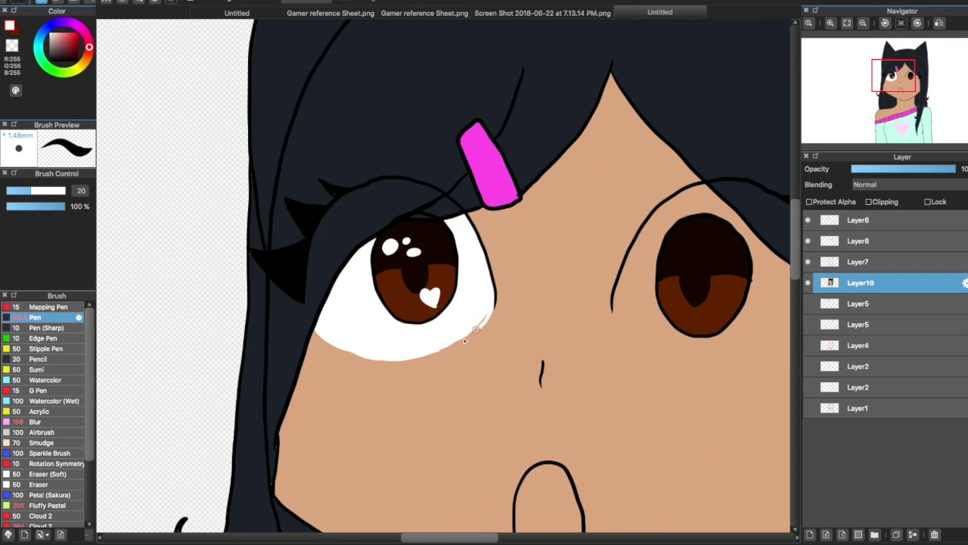
{"action": "key", "text": "super+plus"}
{"action": "mouse_move", "coordinate": [249, 227]}
{"action": "left_mouse_down"}
{"action": "mouse_move", "coordinate": [363, 401]}
{"action": "mouse_move", "coordinate": [477, 386]}
{"action": "left_mouse_up"}
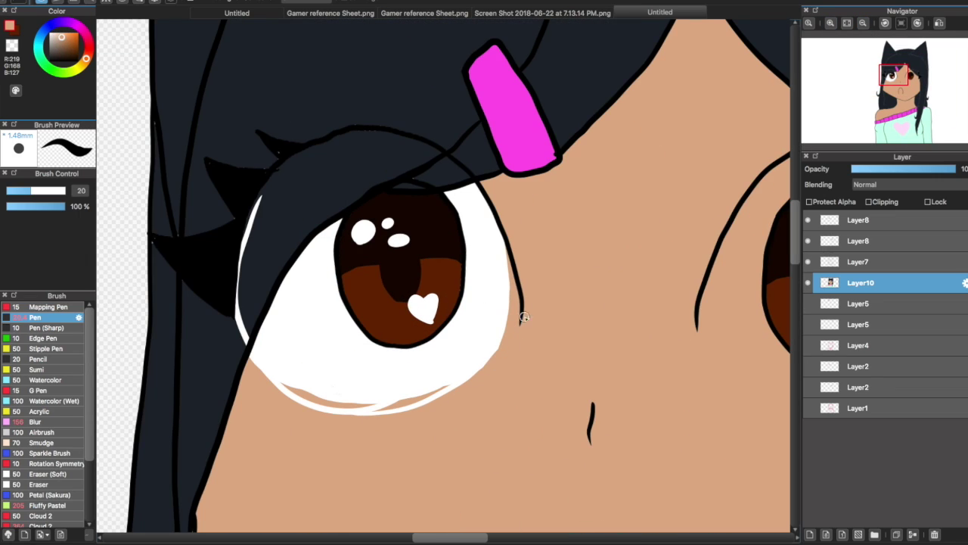
{"action": "key", "text": "super+z"}
{"action": "left_click_drag", "start_coordinate": [288, 388], "coordinate": [358, 402]}
{"action": "key", "text": "super+minus"}
{"action": "key", "text": "super+minus"}
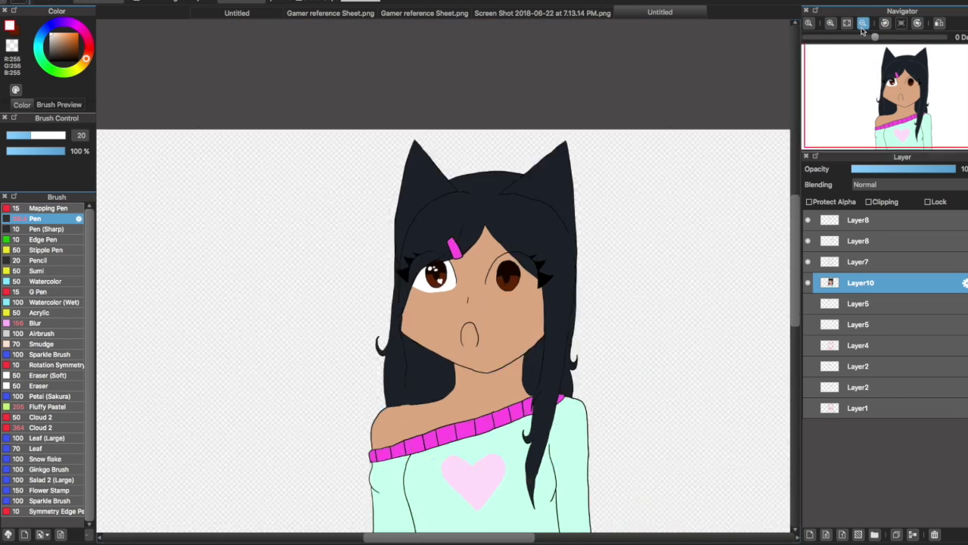
Tidy the left eye's inner corner by painting over the stray white with the sampled skin color
{"action": "left_click", "coordinate": [831, 23]}
{"action": "left_click", "coordinate": [830, 24]}
{"action": "left_click_drag", "start_coordinate": [519, 253], "coordinate": [506, 348]}
{"action": "left_click", "coordinate": [527, 267], "text": "alt"}
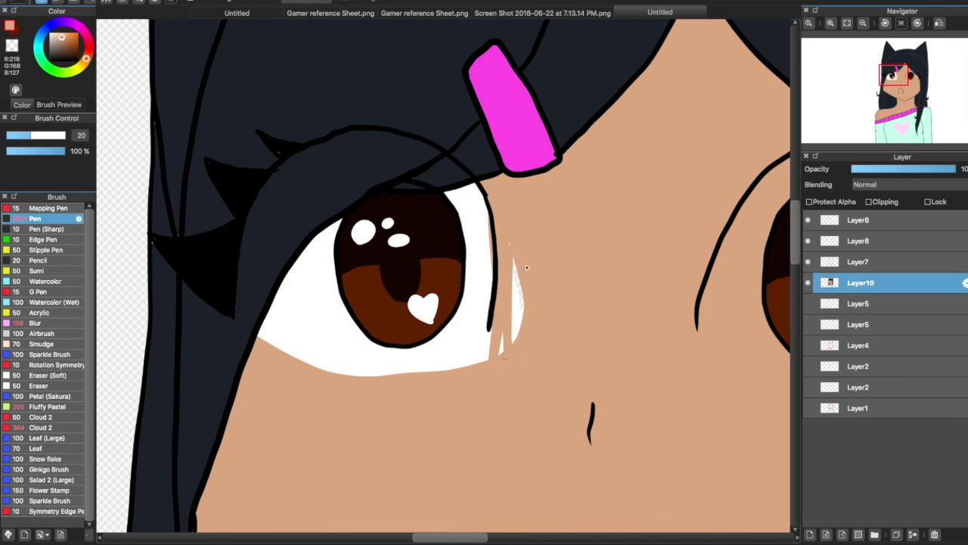
{"action": "left_click", "coordinate": [847, 23]}
{"action": "left_click", "coordinate": [830, 23]}
{"action": "left_click", "coordinate": [831, 24]}
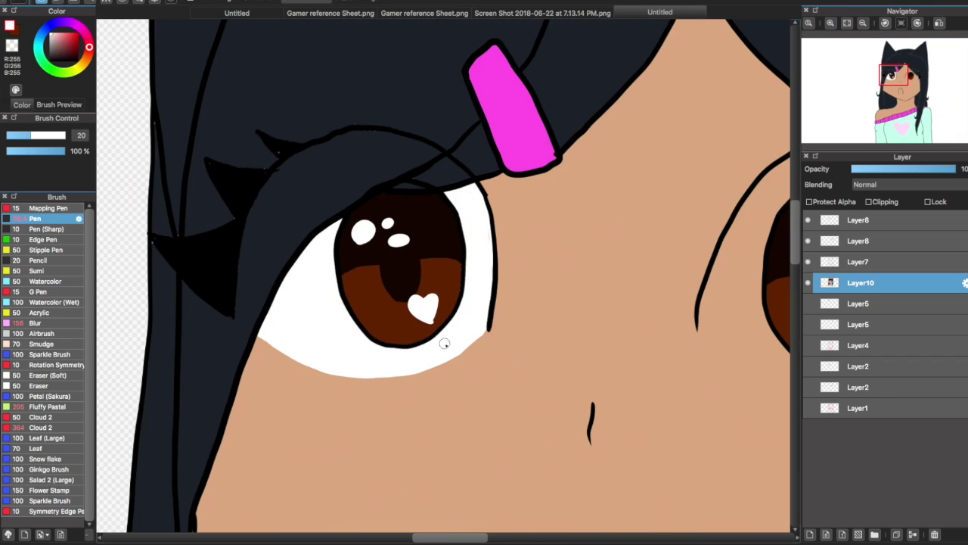
Paint the white of the right eye around the iris on Layer10 and clean its lower edge with the sampled skin color
{"action": "left_click_drag", "start_coordinate": [895, 74], "coordinate": [913, 74]}
{"action": "left_click", "coordinate": [834, 240]}
{"action": "left_click", "coordinate": [860, 282]}
{"action": "left_click_drag", "start_coordinate": [189, 280], "coordinate": [238, 318]}
{"action": "scroll", "coordinate": [238, 318], "scroll_direction": "down", "scroll_amount": 5}
{"action": "scroll", "coordinate": [334, 325], "scroll_direction": "up", "scroll_amount": 5}
{"action": "left_click", "coordinate": [334, 325], "text": "alt"}
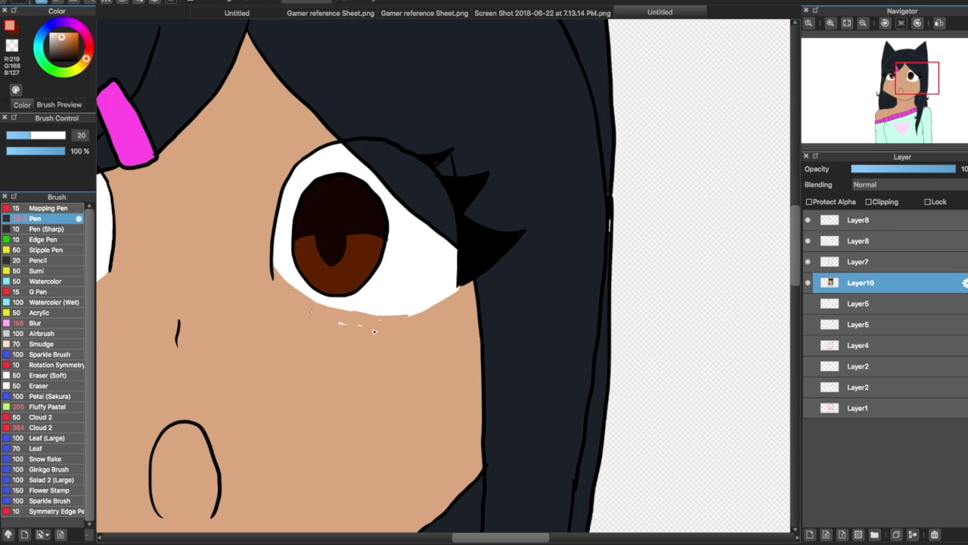
Add white highlights and a small heart to the right iris, and fill the mouth with dark red
{"action": "scroll", "coordinate": [473, 335], "scroll_direction": "down", "scroll_amount": 5}
{"action": "left_click", "coordinate": [383, 420], "text": "alt"}
{"action": "scroll", "coordinate": [382, 409], "scroll_direction": "up", "scroll_amount": 5}
{"action": "left_click", "coordinate": [387, 414]}
{"action": "scroll", "coordinate": [386, 414], "scroll_direction": "down", "scroll_amount": 5}
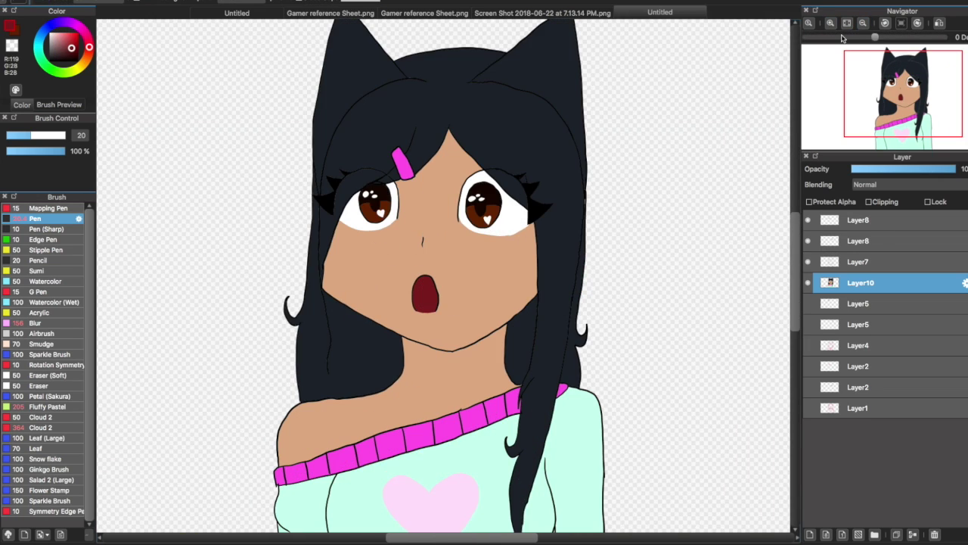
Draw a round light-purple glasses rim around the right eye on a new layer at 76% opacity
{"action": "left_click", "coordinate": [62, 28]}
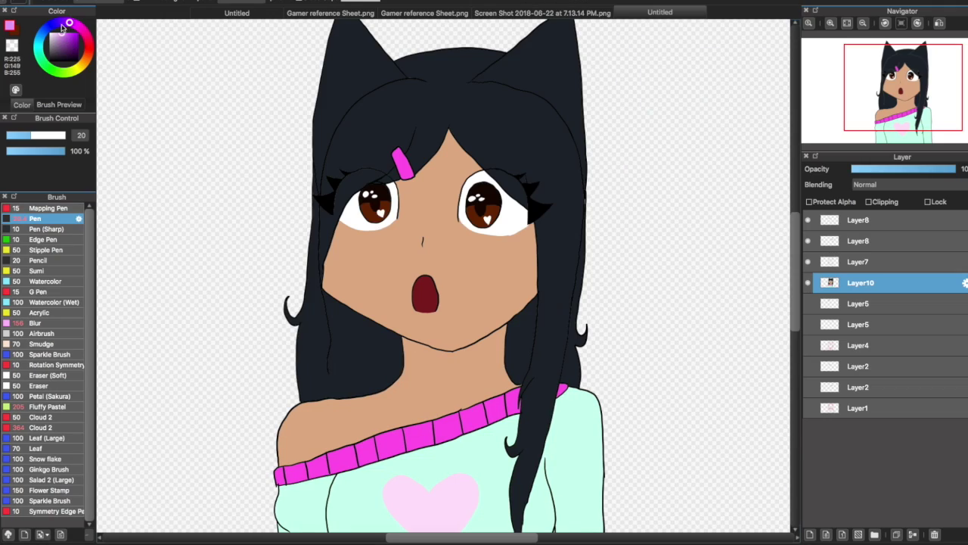
{"action": "key", "text": "ctrl+shift+n"}
{"action": "left_click", "coordinate": [932, 169]}
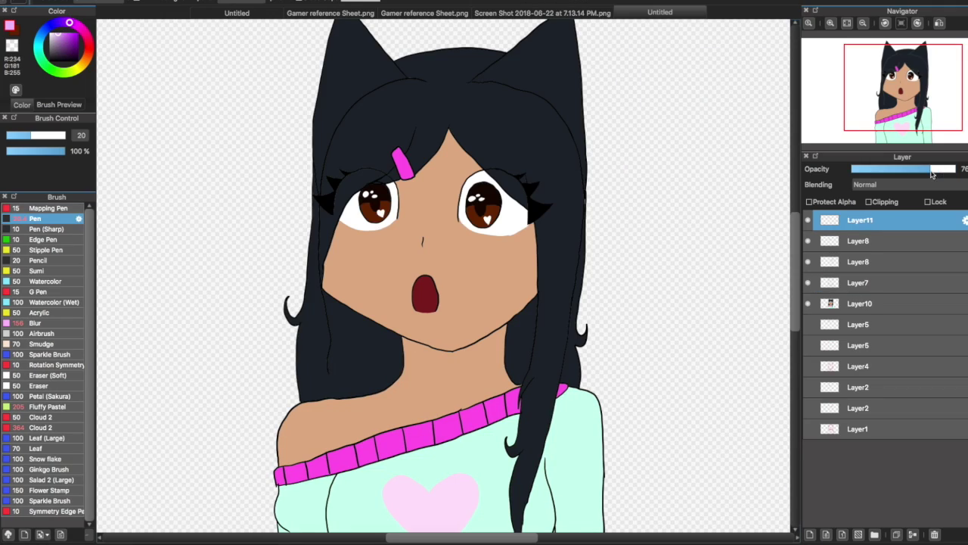
{"action": "left_click_drag", "start_coordinate": [553, 262], "coordinate": [478, 240]}
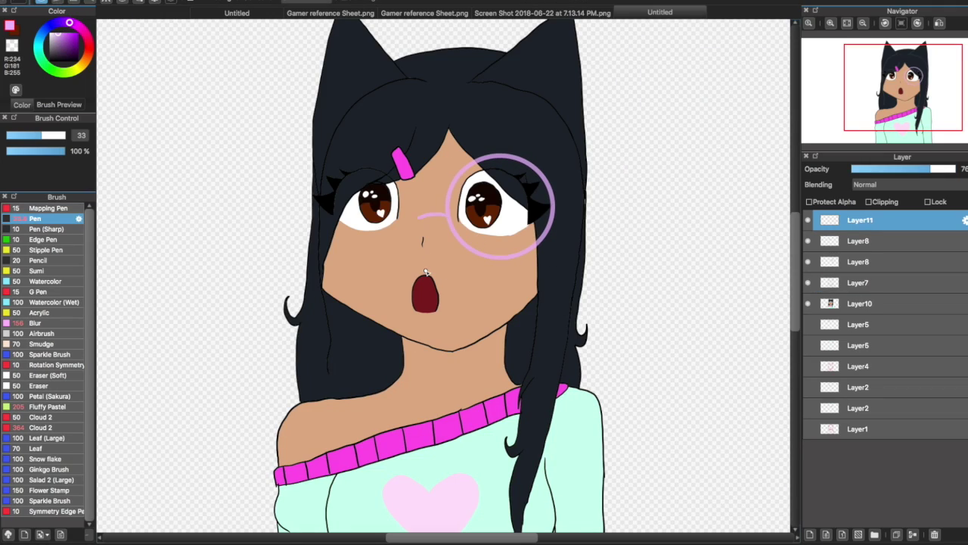
{"action": "left_click", "coordinate": [3, 2]}
{"action": "scroll", "coordinate": [423, 265], "scroll_direction": "up", "scroll_amount": 2}
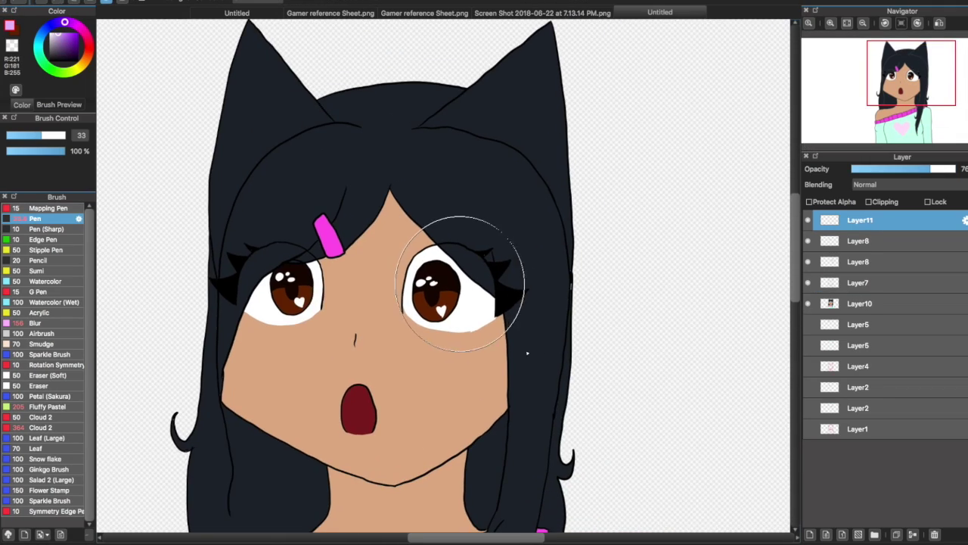
Copy the glasses rim and place the transformed duplicate around the left eye
{"action": "key", "text": "ctrl+c"}
{"action": "key", "text": "ctrl+v"}
{"action": "left_click_drag", "start_coordinate": [530, 228], "coordinate": [350, 228]}
{"action": "key", "text": "ctrl+t"}
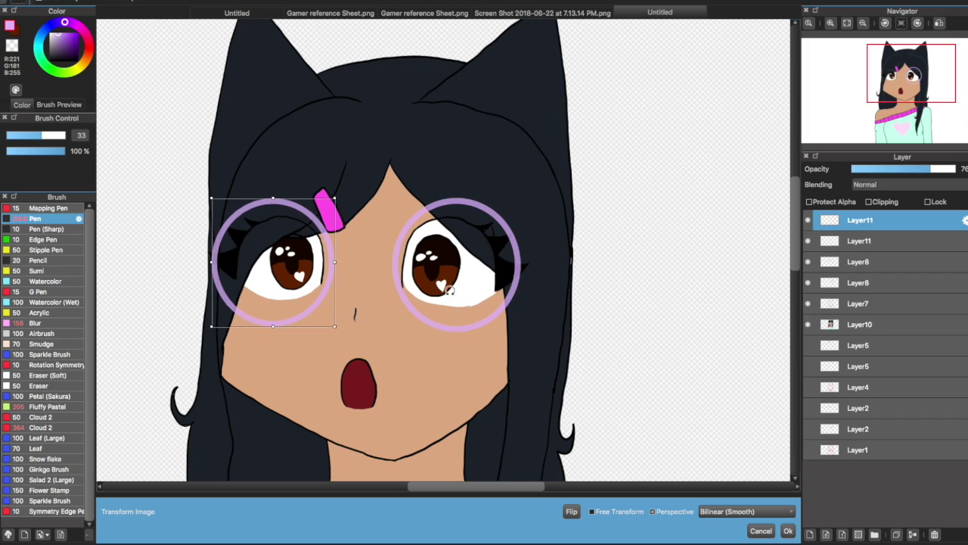
{"action": "key", "text": "Return"}
Try to merge the two rims into one layer and paint a light-purple bridge between them
{"action": "left_click", "coordinate": [859, 241]}
{"action": "left_click_drag", "start_coordinate": [611, 336], "coordinate": [595, 339]}
{"action": "left_click", "coordinate": [875, 221]}
{"action": "key", "text": "ctrl+plus"}
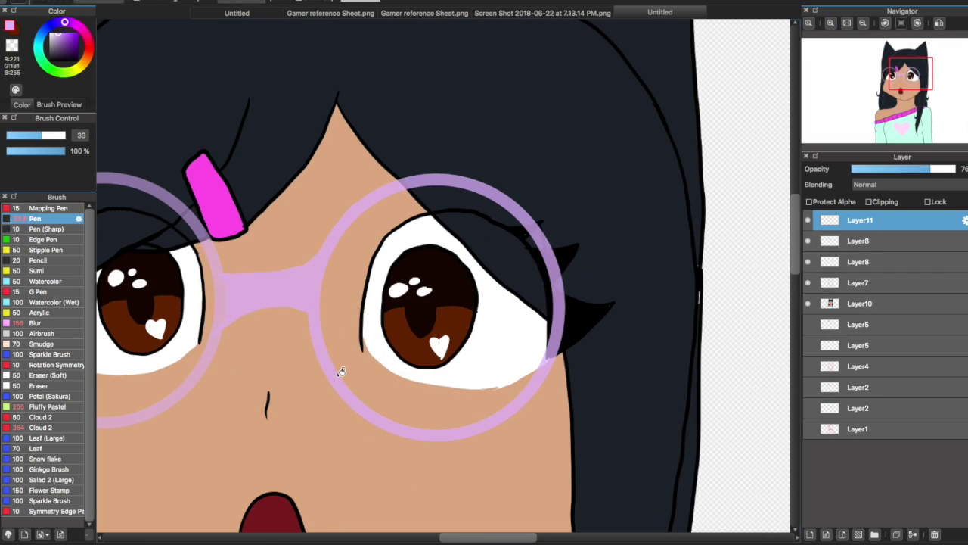
{"action": "key", "text": "ctrl+e"}
{"action": "left_click", "coordinate": [808, 241]}
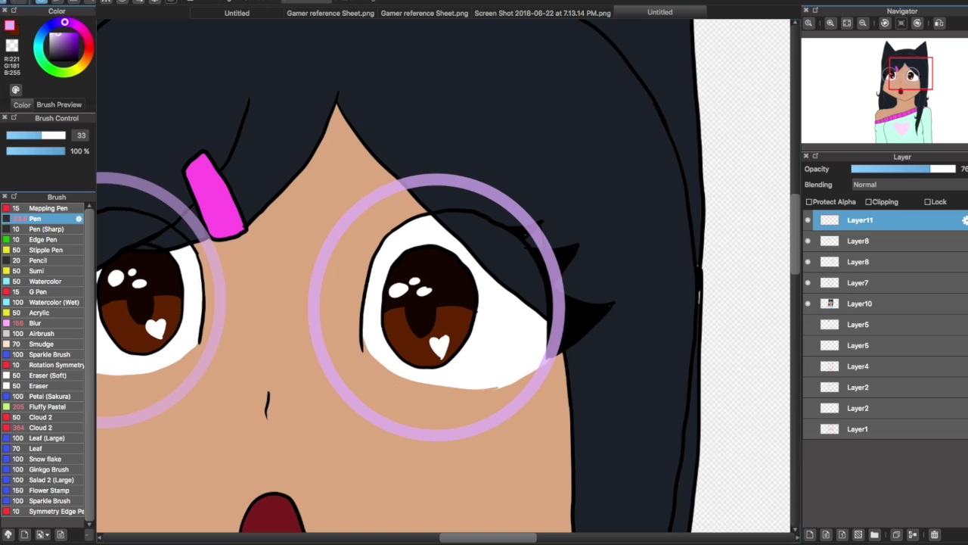
{"action": "key", "text": "ctrl+z"}
Draw the light-purple bridge between the two rims and fill it solid
{"action": "left_click_drag", "start_coordinate": [302, 303], "coordinate": [522, 280]}
{"action": "left_click_drag", "start_coordinate": [441, 261], "coordinate": [532, 259]}
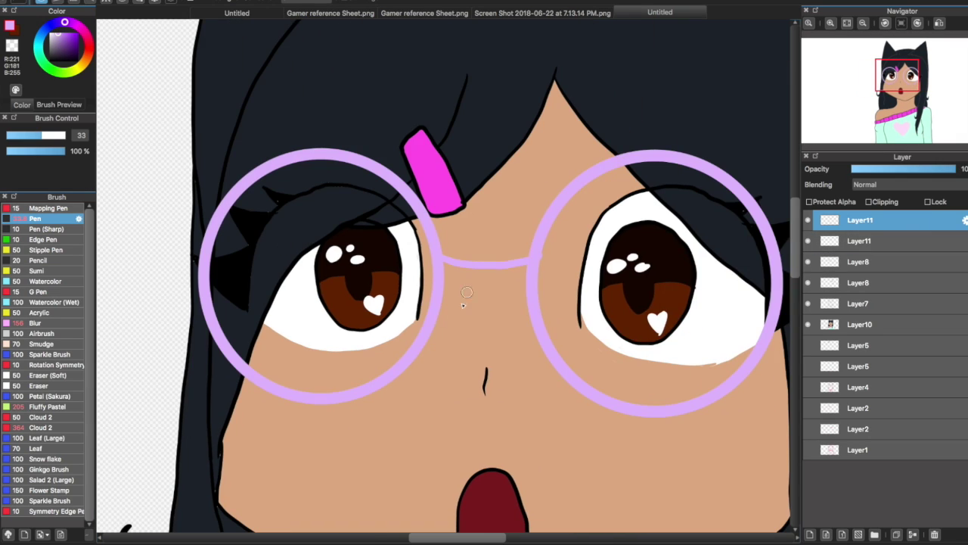
{"action": "left_click_drag", "start_coordinate": [446, 284], "coordinate": [529, 284]}
Add filled pointed tips in light purple to the upper outer edges of both glasses rims
{"action": "scroll", "coordinate": [536, 426], "scroll_direction": "up", "scroll_amount": 2}
{"action": "scroll", "coordinate": [121, 144], "scroll_direction": "down", "scroll_amount": 2}
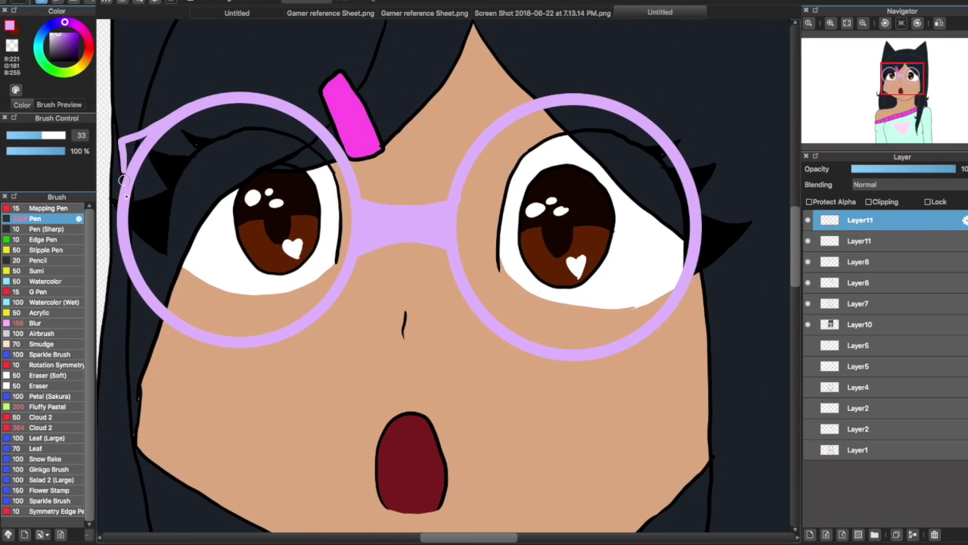
{"action": "scroll", "coordinate": [674, 150], "scroll_direction": "up", "scroll_amount": 2}
{"action": "scroll", "coordinate": [529, 227], "scroll_direction": "down", "scroll_amount": 2}
{"action": "scroll", "coordinate": [668, 273], "scroll_direction": "up", "scroll_amount": 3}
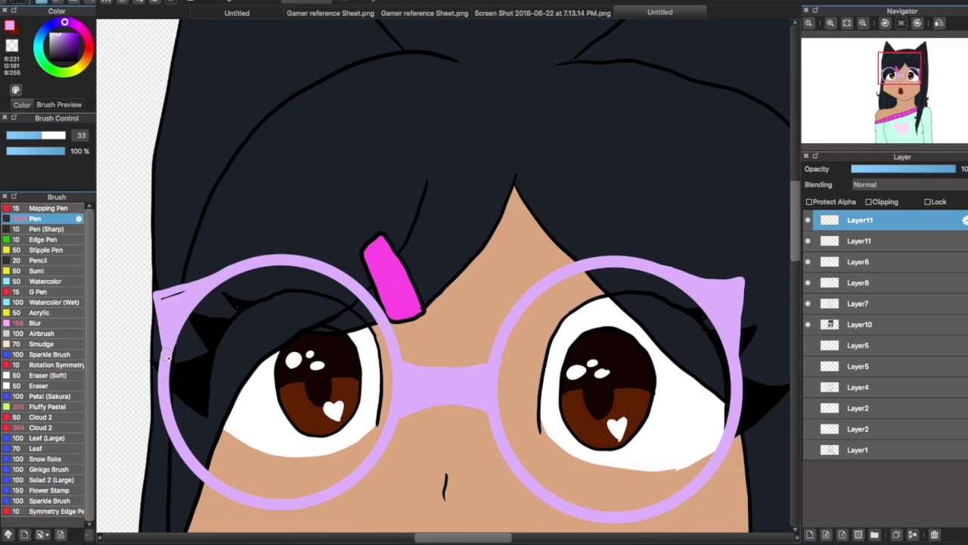
{"action": "scroll", "coordinate": [734, 295], "scroll_direction": "down", "scroll_amount": 2}
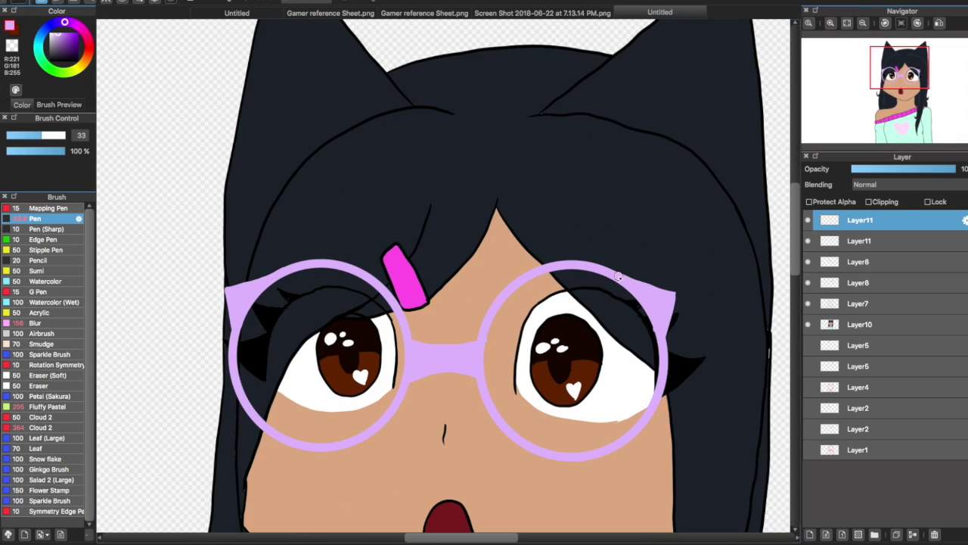
Fill both lenses with a pale green tint on a new layer beneath the rims and lower that layer's opacity
{"action": "left_click_drag", "start_coordinate": [808, 323], "coordinate": [808, 262]}
{"action": "key", "text": "ctrl+shift+n"}
{"action": "left_click", "coordinate": [50, 31]}
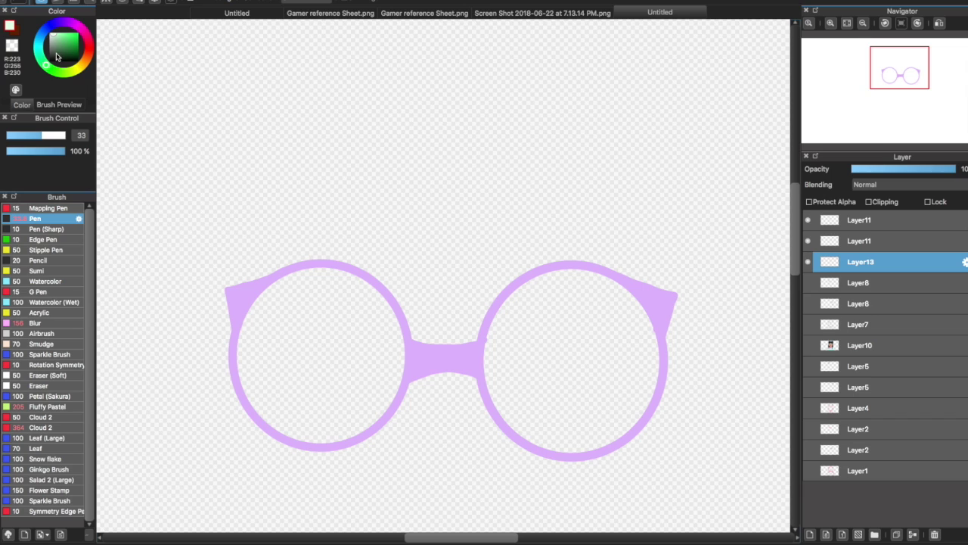
{"action": "left_click", "coordinate": [580, 382]}
{"action": "left_click_drag", "start_coordinate": [954, 169], "coordinate": [926, 168]}
{"action": "left_click_drag", "start_coordinate": [808, 262], "coordinate": [808, 324]}
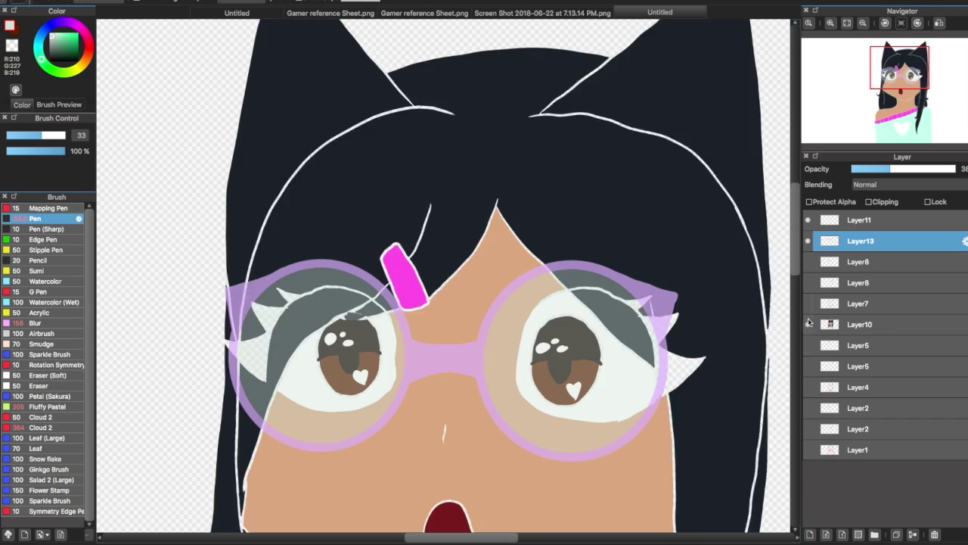
Paint small white shine marks on the glasses rims and bridge on a new layer
{"action": "left_click", "coordinate": [809, 536]}
{"action": "left_click_drag", "start_coordinate": [232, 278], "coordinate": [244, 191]}
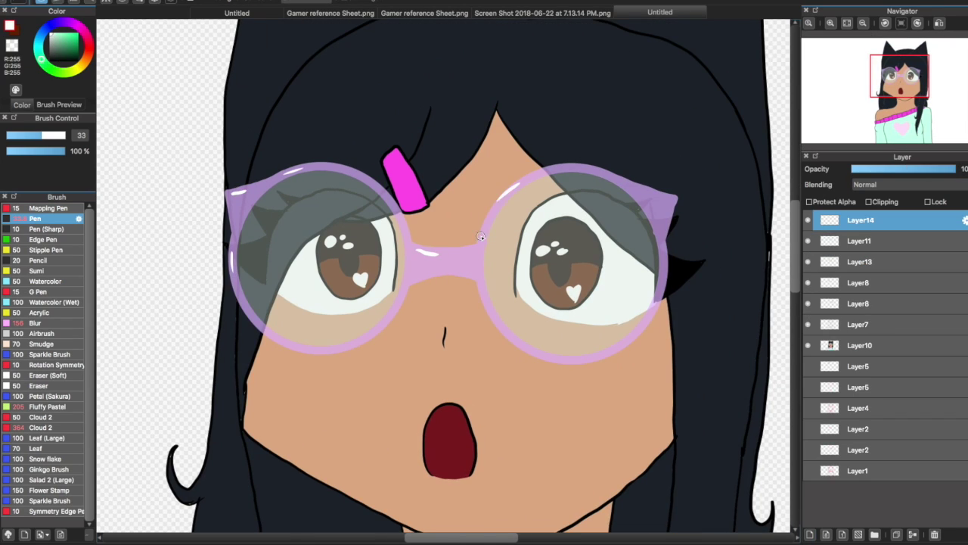
{"action": "scroll", "coordinate": [235, 222], "scroll_direction": "down", "scroll_amount": 5}
Merge the ink layers into Layer7, duplicate Layer7 and Layer10, and keep only one copy of each visible
{"action": "left_click", "coordinate": [817, 304]}
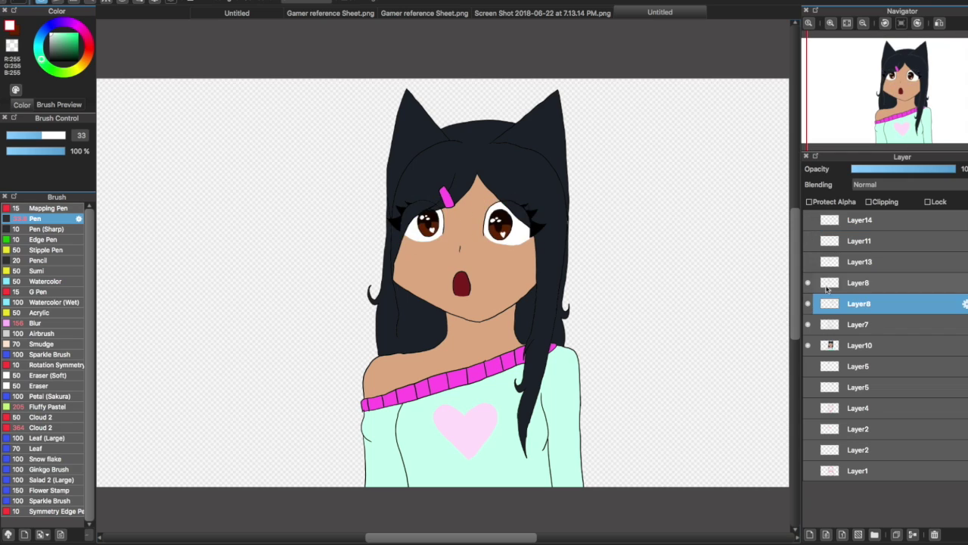
{"action": "key", "text": "ctrl+e"}
{"action": "scroll", "coordinate": [454, 280], "scroll_direction": "down", "scroll_amount": 2}
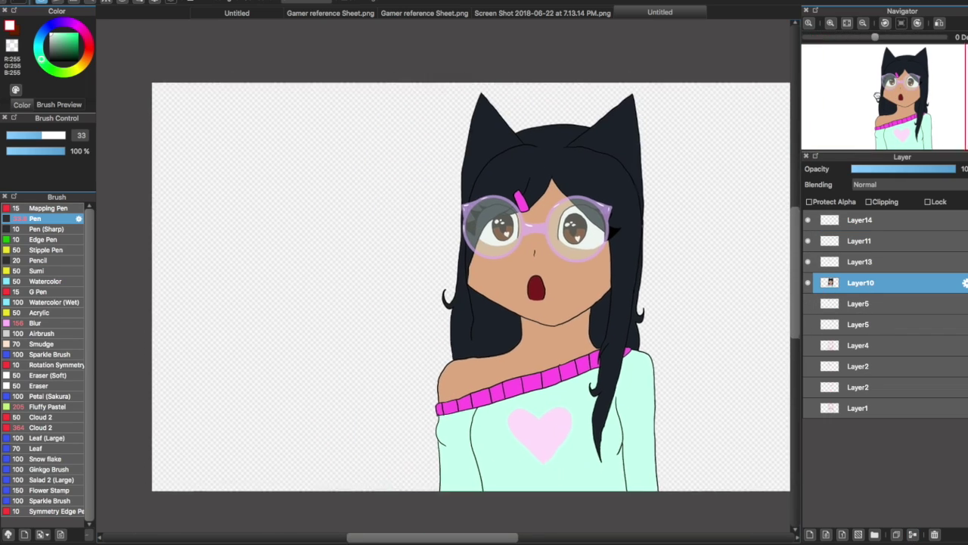
{"action": "left_click", "coordinate": [858, 323]}
{"action": "left_click", "coordinate": [897, 535]}
{"action": "left_click", "coordinate": [808, 324]}
{"action": "left_click", "coordinate": [859, 282]}
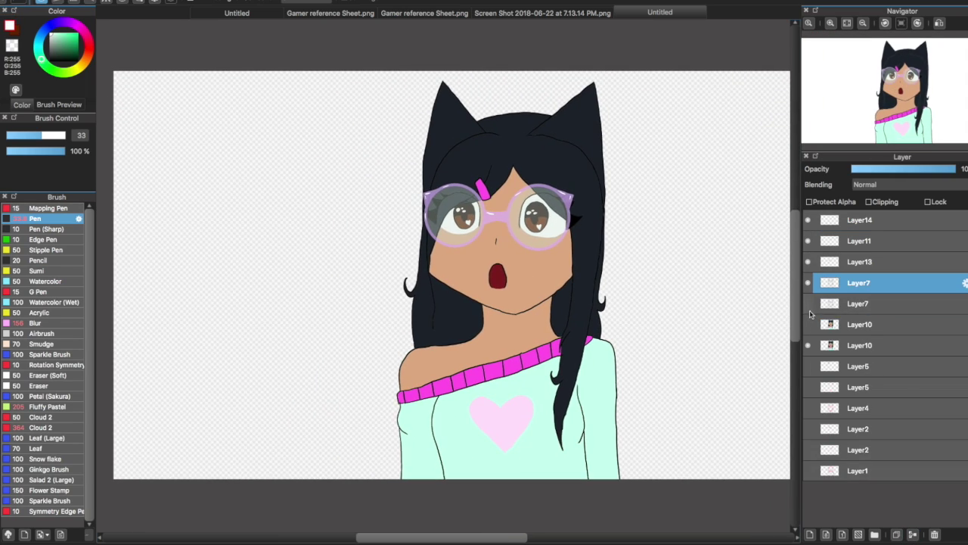
Redraw the mouth as a wider rounded opening on the duplicated layers and fill it with the sampled dark red
{"action": "key", "text": "ctrl+plus"}
{"action": "left_click", "coordinate": [437, 382], "text": "alt"}
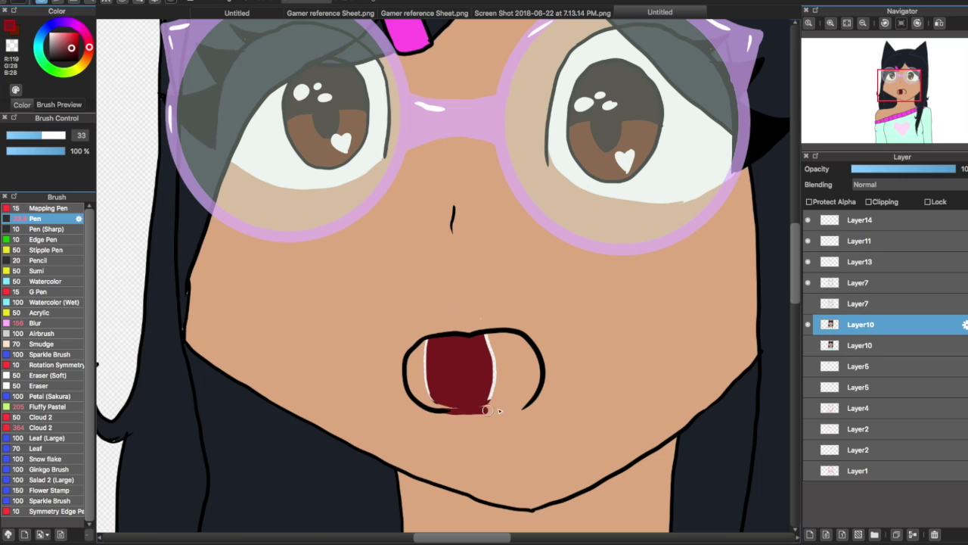
{"action": "mouse_move", "coordinate": [417, 345]}
{"action": "left_mouse_down"}
{"action": "mouse_move", "coordinate": [439, 406]}
{"action": "mouse_move", "coordinate": [442, 321]}
{"action": "mouse_move", "coordinate": [447, 387]}
{"action": "mouse_move", "coordinate": [482, 392]}
{"action": "left_mouse_up"}
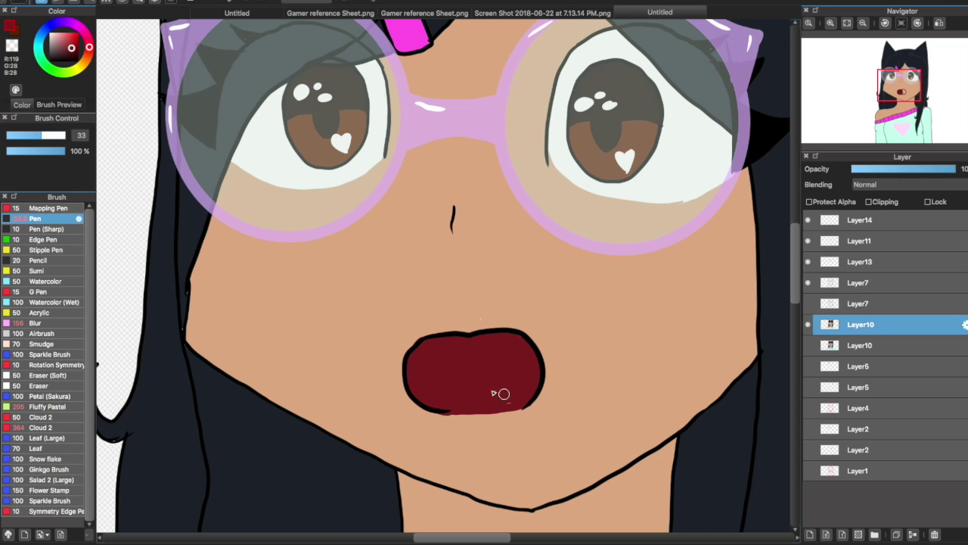
{"action": "left_click", "coordinate": [530, 424], "text": "alt"}
{"action": "key", "text": "ctrl+0"}
Ink a raised forearm and fist across the sweater's heart on Layer7 with black at brush size 19
{"action": "scroll", "coordinate": [387, 484], "scroll_direction": "up", "scroll_amount": 5}
{"action": "left_click", "coordinate": [349, 394], "text": "alt"}
{"action": "scroll", "coordinate": [147, 177], "scroll_direction": "down", "scroll_amount": 2}
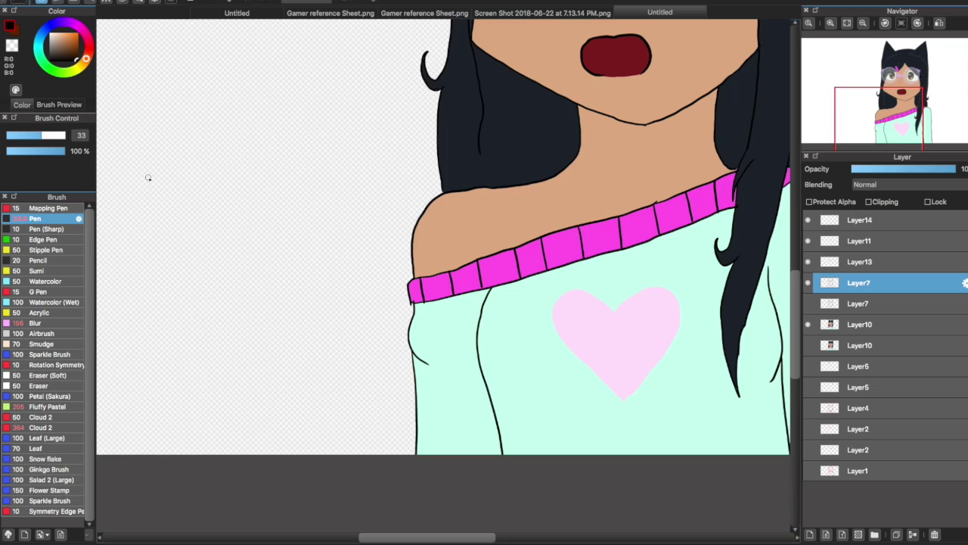
{"action": "scroll", "coordinate": [315, 416], "scroll_direction": "up", "scroll_amount": 2}
{"action": "left_click", "coordinate": [31, 136]}
{"action": "mouse_move", "coordinate": [356, 397]}
{"action": "left_mouse_down"}
{"action": "mouse_move", "coordinate": [448, 301]}
{"action": "mouse_move", "coordinate": [469, 395]}
{"action": "left_mouse_up"}
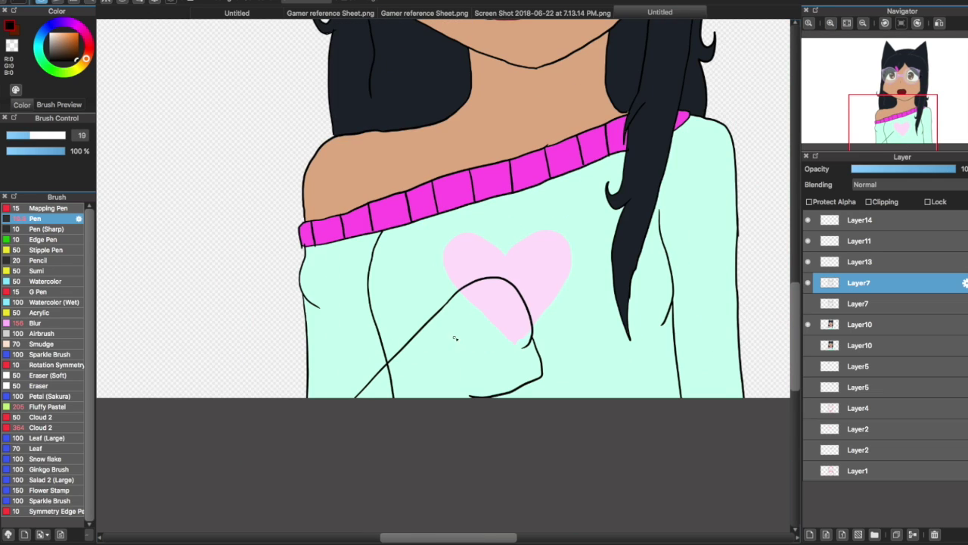
{"action": "left_click_drag", "start_coordinate": [465, 286], "coordinate": [560, 359]}
{"action": "left_click_drag", "start_coordinate": [469, 362], "coordinate": [448, 396]}
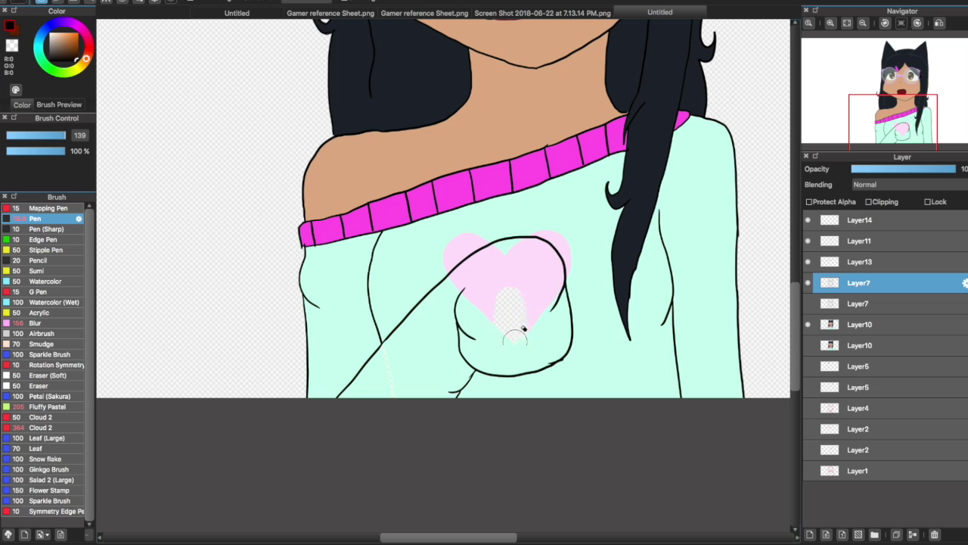
Erase the part of the heart covered by the arm and fist, and fill the gap with the sweater's mint color
{"action": "mouse_move", "coordinate": [515, 338]}
{"action": "left_mouse_down"}
{"action": "mouse_move", "coordinate": [550, 268]}
{"action": "mouse_move", "coordinate": [460, 288]}
{"action": "left_mouse_up"}
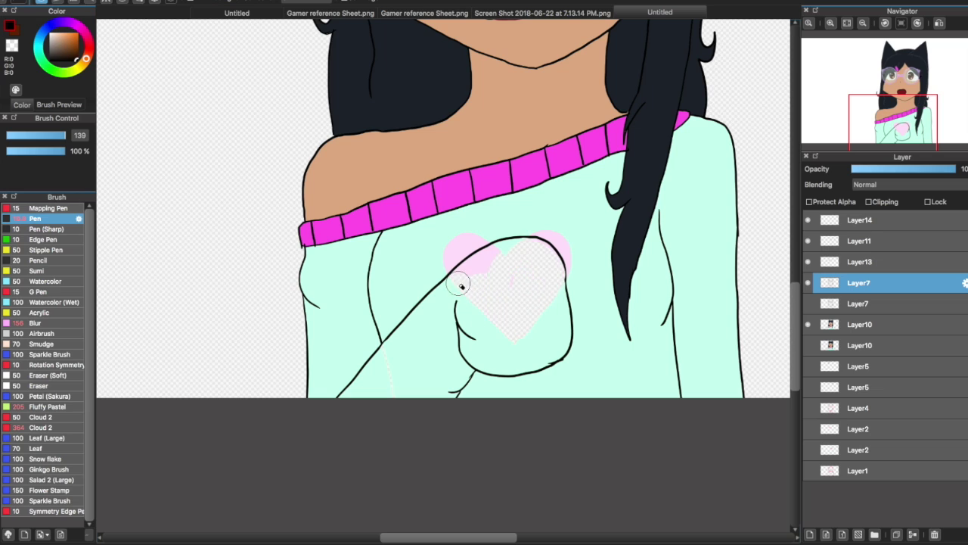
{"action": "left_click_drag", "start_coordinate": [564, 286], "coordinate": [530, 249]}
{"action": "scroll", "coordinate": [452, 274], "scroll_direction": "up", "scroll_amount": 2}
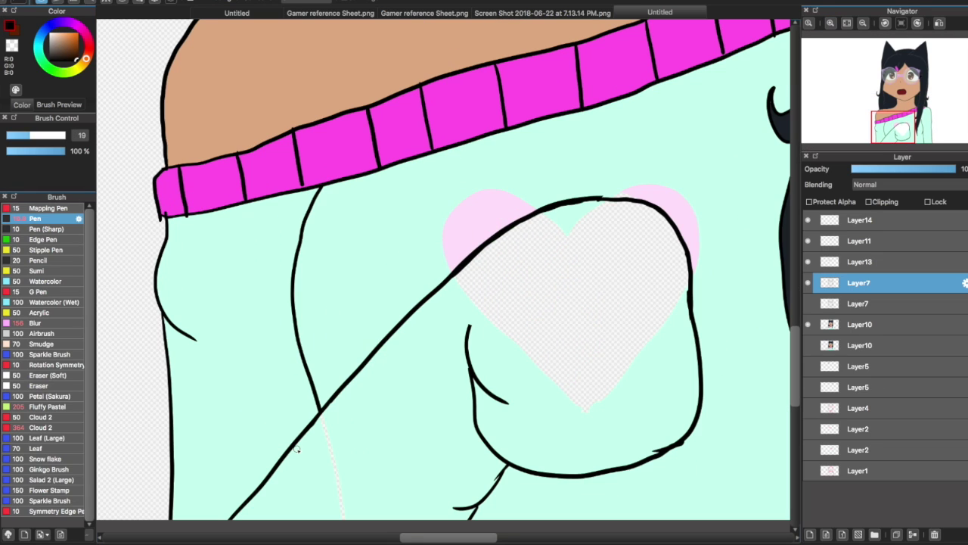
{"action": "left_click", "coordinate": [862, 324]}
{"action": "scroll", "coordinate": [446, 273], "scroll_direction": "down", "scroll_amount": 2}
Replace the upright cat ears with ears tilted outward, and color them with the dark hair color on Layer10
{"action": "scroll", "coordinate": [659, 228], "scroll_direction": "down", "scroll_amount": 3}
{"action": "scroll", "coordinate": [454, 273], "scroll_direction": "up", "scroll_amount": 2}
{"action": "scroll", "coordinate": [550, 260], "scroll_direction": "up", "scroll_amount": 1}
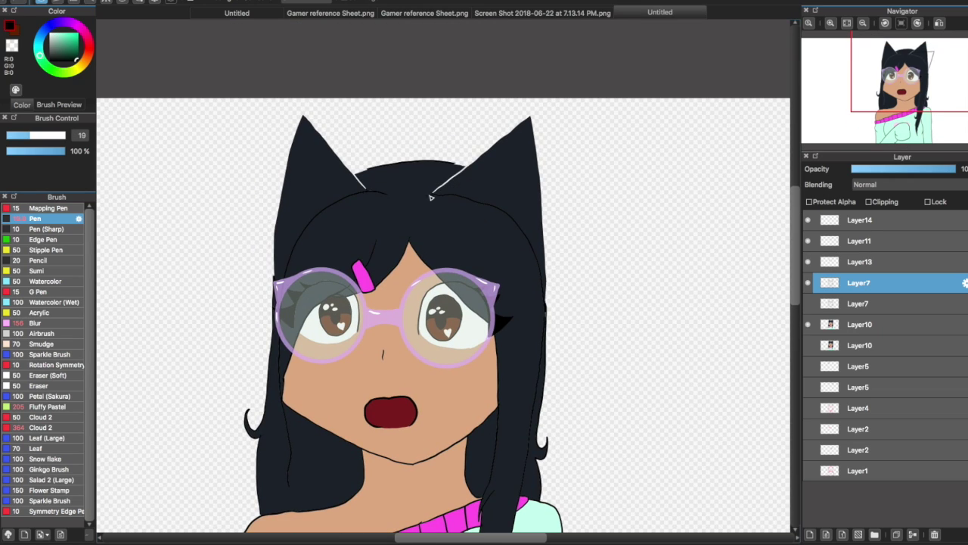
{"action": "mouse_move", "coordinate": [499, 250]}
{"action": "left_mouse_down"}
{"action": "mouse_move", "coordinate": [529, 201]}
{"action": "mouse_move", "coordinate": [346, 119]}
{"action": "left_mouse_up"}
{"action": "scroll", "coordinate": [346, 151], "scroll_direction": "up", "scroll_amount": 3}
{"action": "left_click", "coordinate": [862, 23]}
{"action": "key", "text": "ctrl+z"}
{"action": "key", "text": "ctrl+z"}
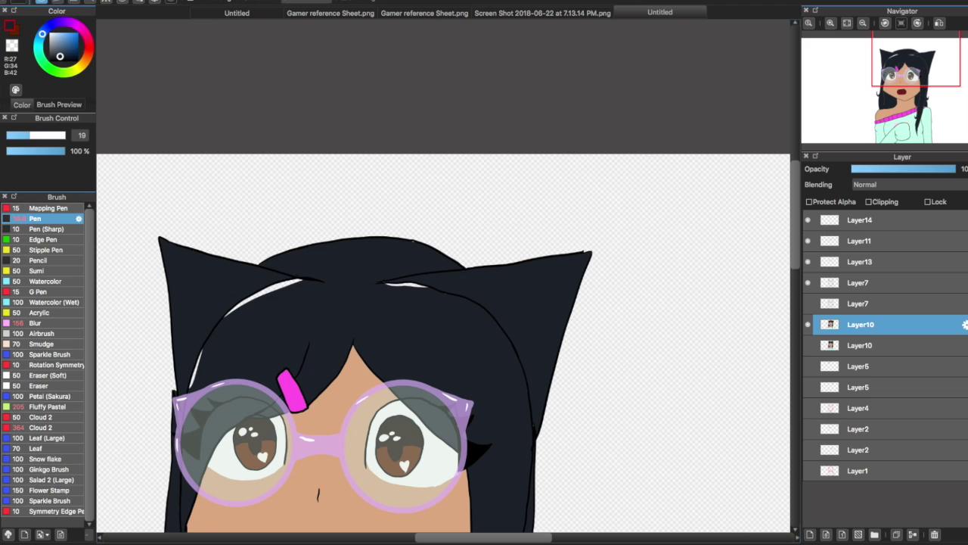
{"action": "scroll", "coordinate": [226, 390], "scroll_direction": "down", "scroll_amount": 3}
Add a new layer beneath the character's color layers and fill it with white as the background
{"action": "left_click", "coordinate": [810, 534]}
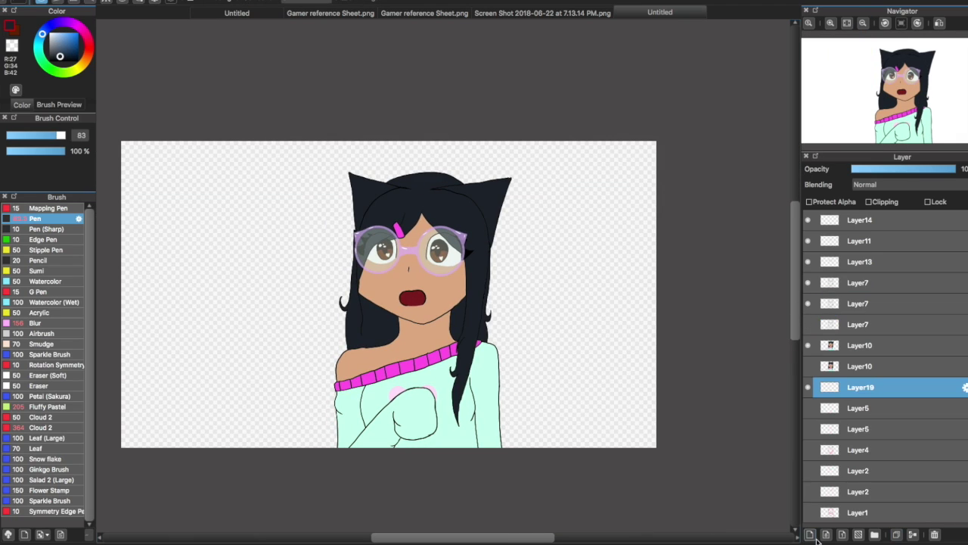
{"action": "left_click", "coordinate": [348, 13]}
{"action": "left_click", "coordinate": [660, 12]}
{"action": "left_click_drag", "start_coordinate": [60, 134], "coordinate": [66, 135]}
{"action": "left_click_drag", "start_coordinate": [389, 151], "coordinate": [389, 431]}
Draw a black-outlined rectangular poster beside the character on the background layer and fill it with cream
{"action": "left_click", "coordinate": [70, 42]}
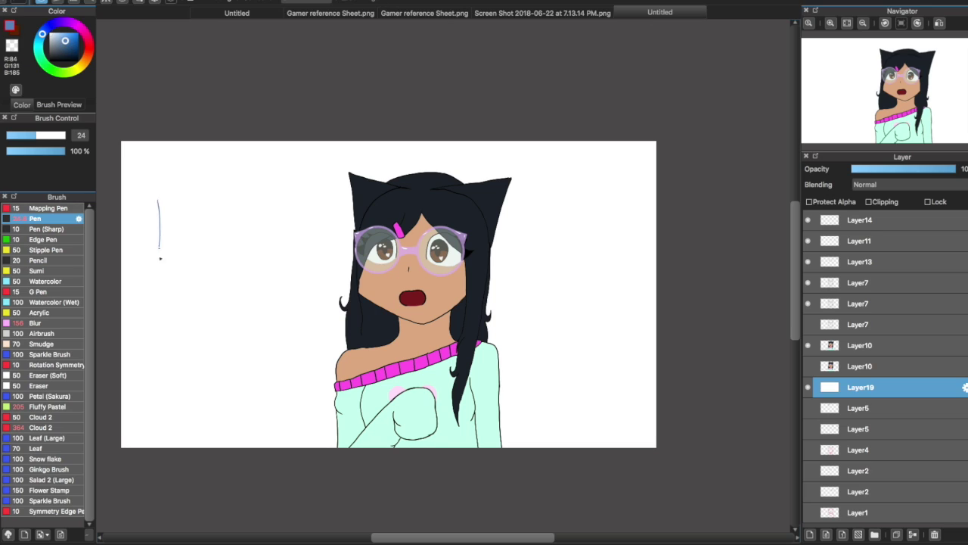
{"action": "left_click", "coordinate": [61, 36]}
{"action": "scroll", "coordinate": [340, 303], "scroll_direction": "up", "scroll_amount": 1}
Letter "subscribe to GamersHaven" in teal on the poster, with a scribbled underline beneath it
{"action": "left_click", "coordinate": [227, 235]}
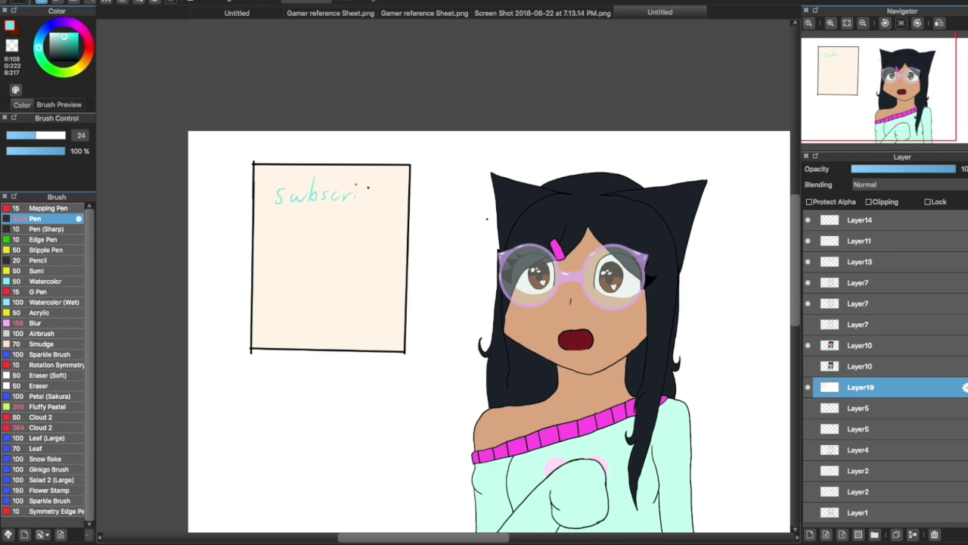
{"action": "key", "text": "ctrl+z"}
{"action": "left_click_drag", "start_coordinate": [274, 265], "coordinate": [273, 279]}
{"action": "left_click_drag", "start_coordinate": [286, 272], "coordinate": [308, 278]}
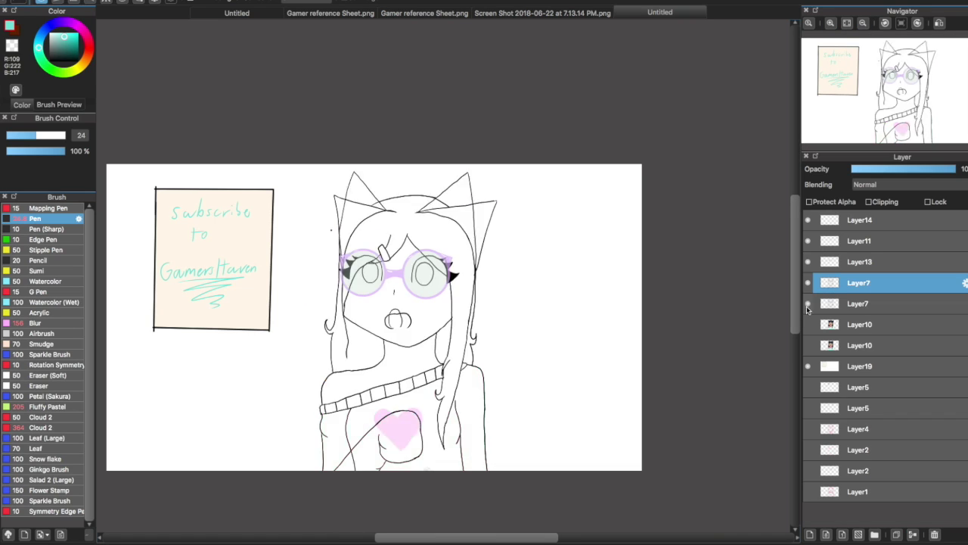
Switch the visible layers to the upright-ear pose with duplicated Layer7 line art, and create a new blank canvas
{"action": "left_click", "coordinate": [808, 286]}
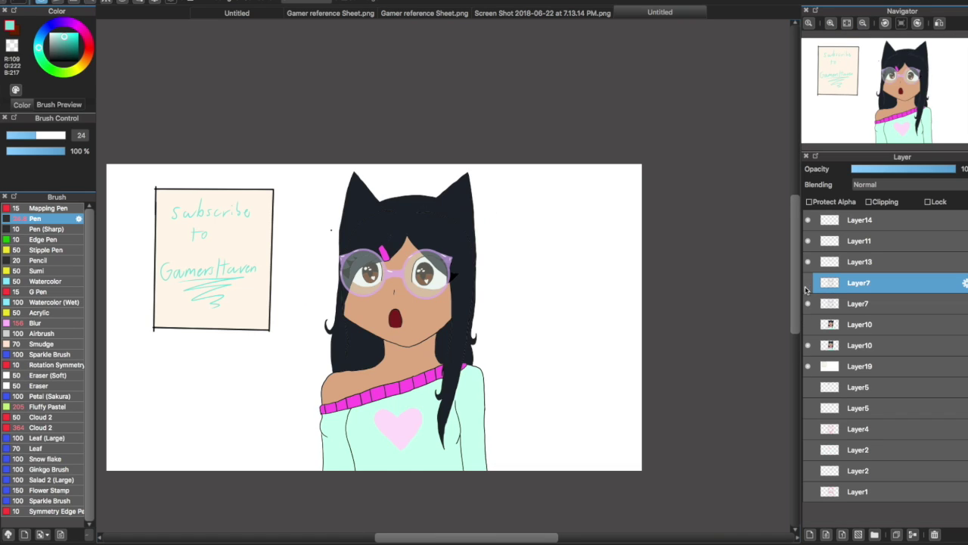
{"action": "left_click_drag", "start_coordinate": [859, 282], "coordinate": [864, 349]}
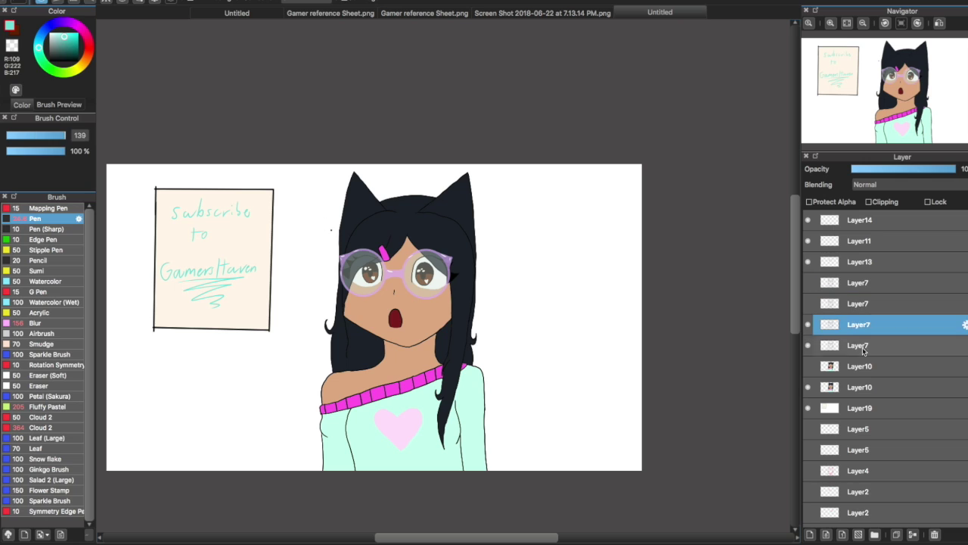
{"action": "left_click", "coordinate": [840, 221]}
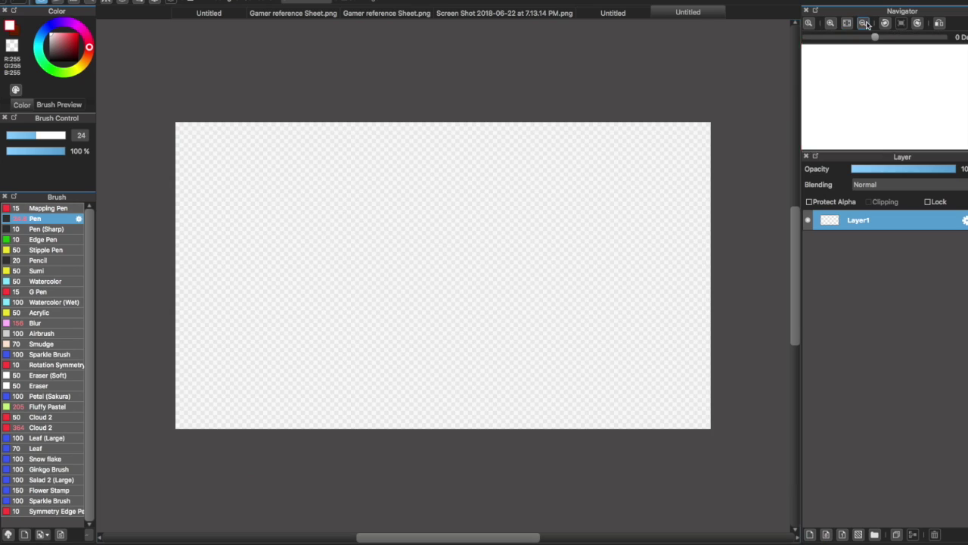
Sketch a rough oval head in red on the blank canvas and letter "screw ears" beside it
{"action": "mouse_move", "coordinate": [311, 169]}
{"action": "left_mouse_down"}
{"action": "mouse_move", "coordinate": [265, 210]}
{"action": "mouse_move", "coordinate": [363, 303]}
{"action": "left_mouse_up"}
{"action": "left_click_drag", "start_coordinate": [454, 227], "coordinate": [529, 318]}
{"action": "left_click_drag", "start_coordinate": [59, 104], "coordinate": [57, 121]}
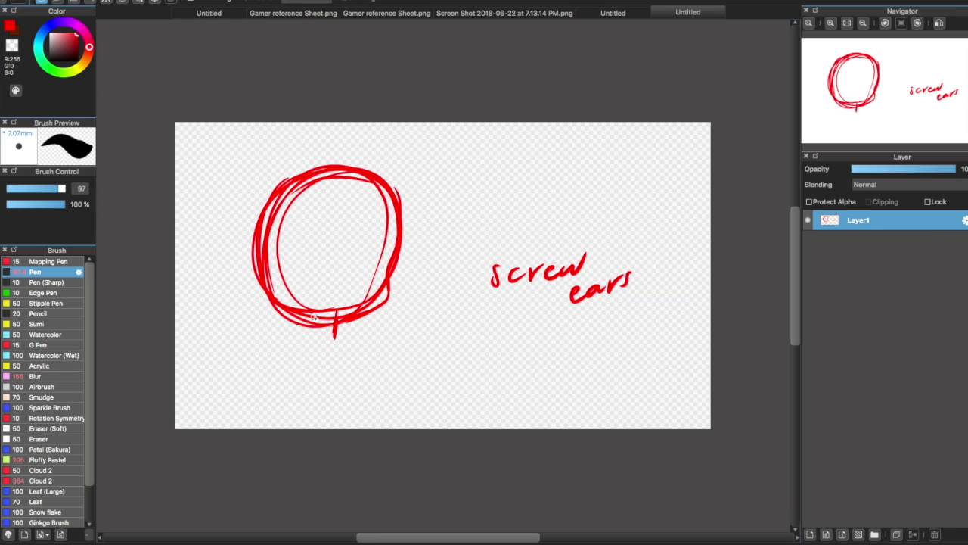
Sketch the neck, shoulders and arm lines in red below the head, and letter "how to male 101" beside the body
{"action": "scroll", "coordinate": [242, 442], "scroll_direction": "up", "scroll_amount": 2}
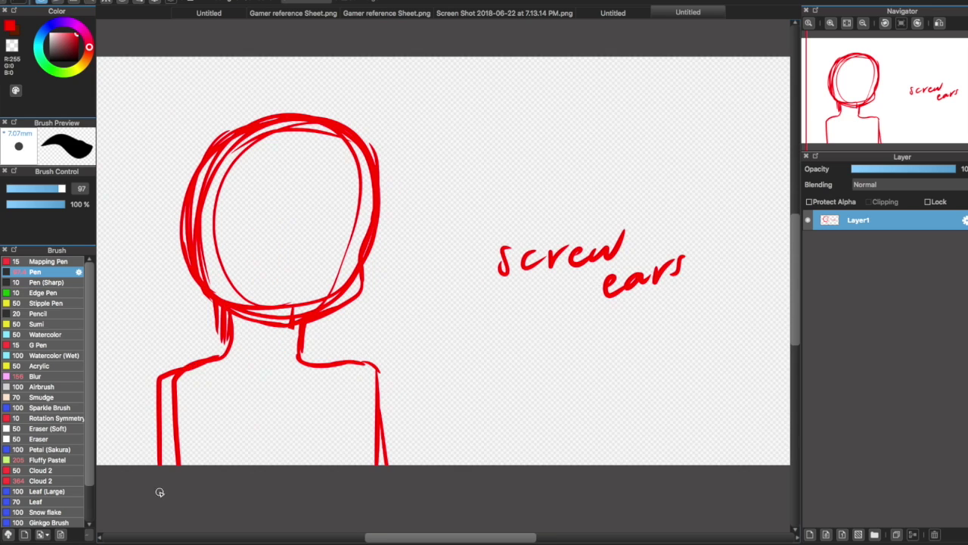
{"action": "left_click_drag", "start_coordinate": [205, 394], "coordinate": [206, 463]}
{"action": "left_click_drag", "start_coordinate": [489, 354], "coordinate": [702, 393]}
{"action": "left_click_drag", "start_coordinate": [525, 414], "coordinate": [574, 441]}
Lasso the head sketch and scale it down slightly
{"action": "left_click_drag", "start_coordinate": [333, 321], "coordinate": [191, 304]}
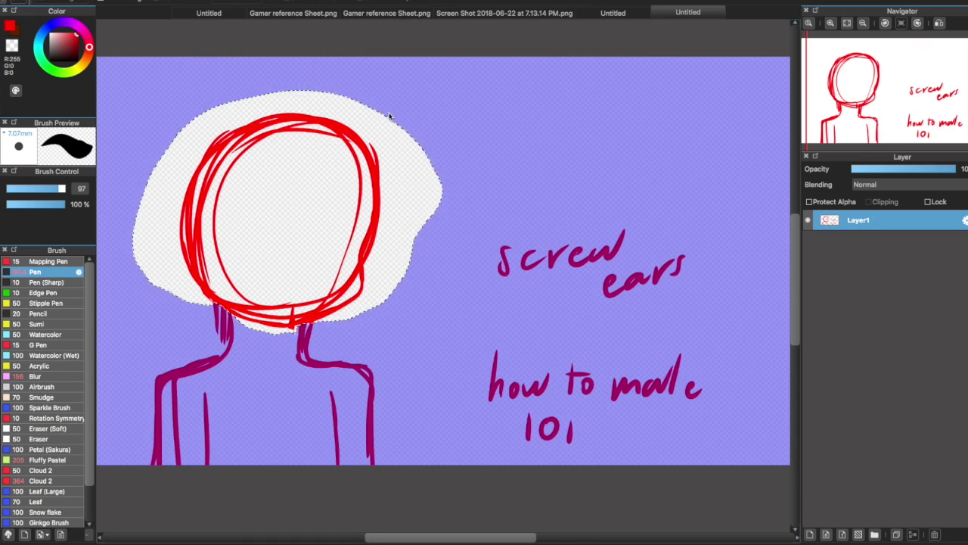
{"action": "key", "text": "ctrl+t"}
Sketch a curved closed eye and an open mouth on the face with a thinner red pen
{"action": "left_click_drag", "start_coordinate": [60, 189], "coordinate": [46, 192]}
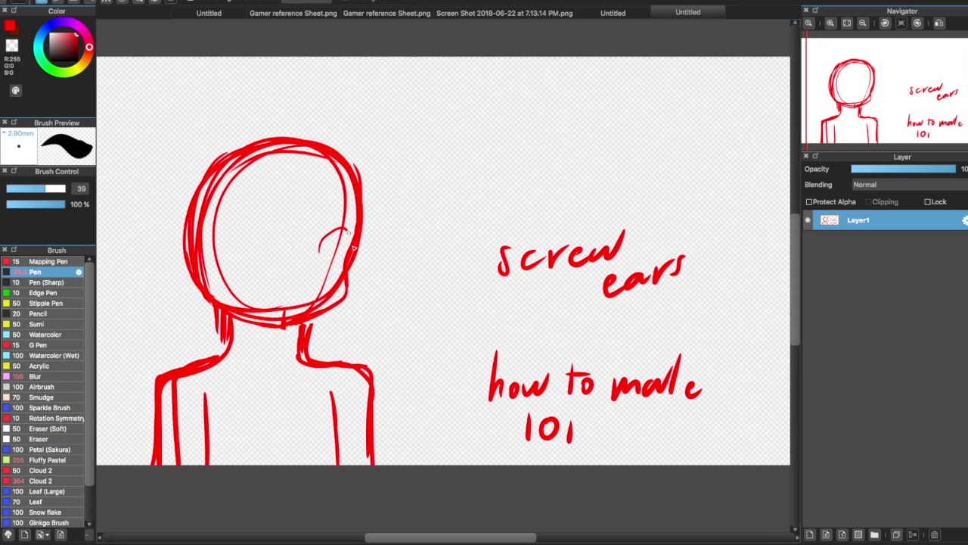
{"action": "scroll", "coordinate": [352, 248], "scroll_direction": "down", "scroll_amount": 1}
{"action": "scroll", "coordinate": [353, 249], "scroll_direction": "up", "scroll_amount": 3}
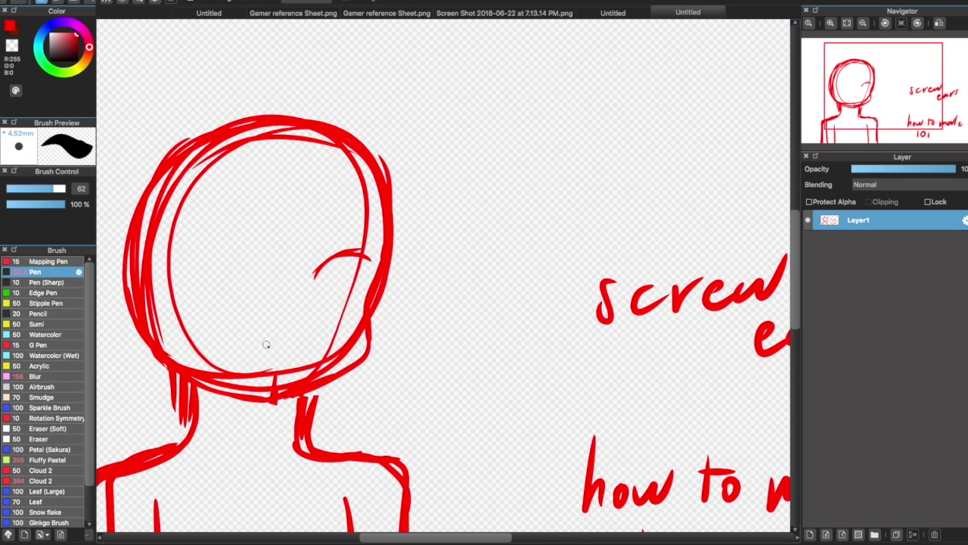
{"action": "key", "text": "ctrl+z"}
{"action": "left_click_drag", "start_coordinate": [286, 364], "coordinate": [315, 348]}
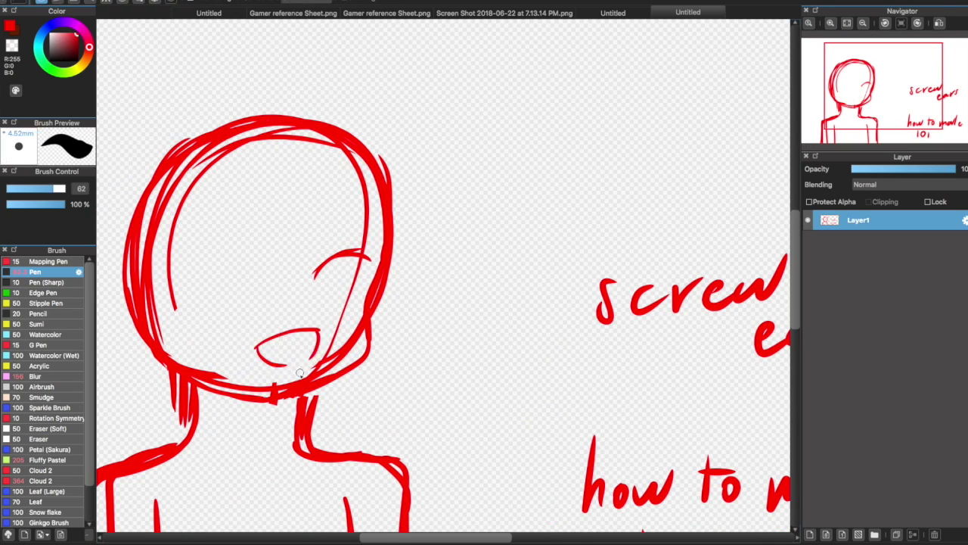
Switch to the browser and open a reference picture from the "saeyoung" image results
{"action": "scroll", "coordinate": [290, 283], "scroll_direction": "down", "scroll_amount": 5}
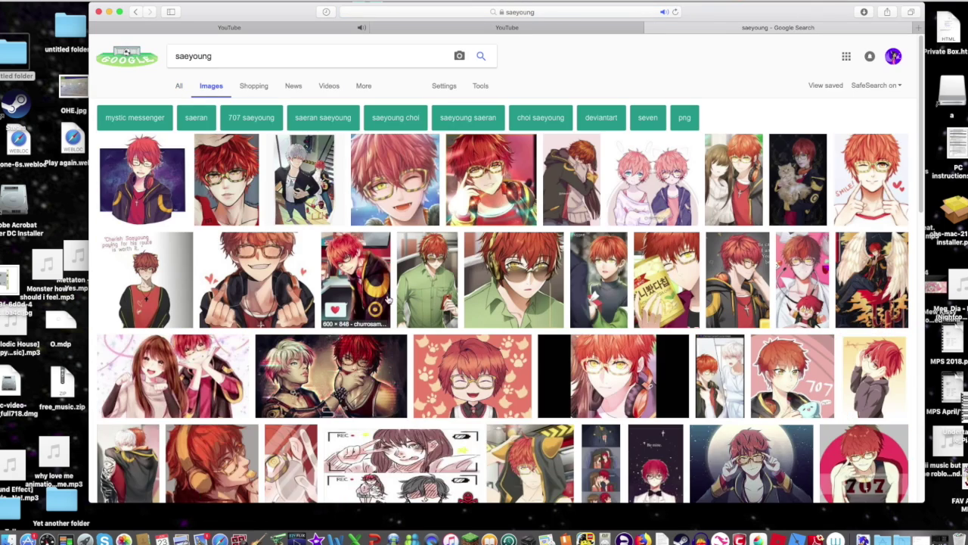
{"action": "left_click", "coordinate": [389, 300]}
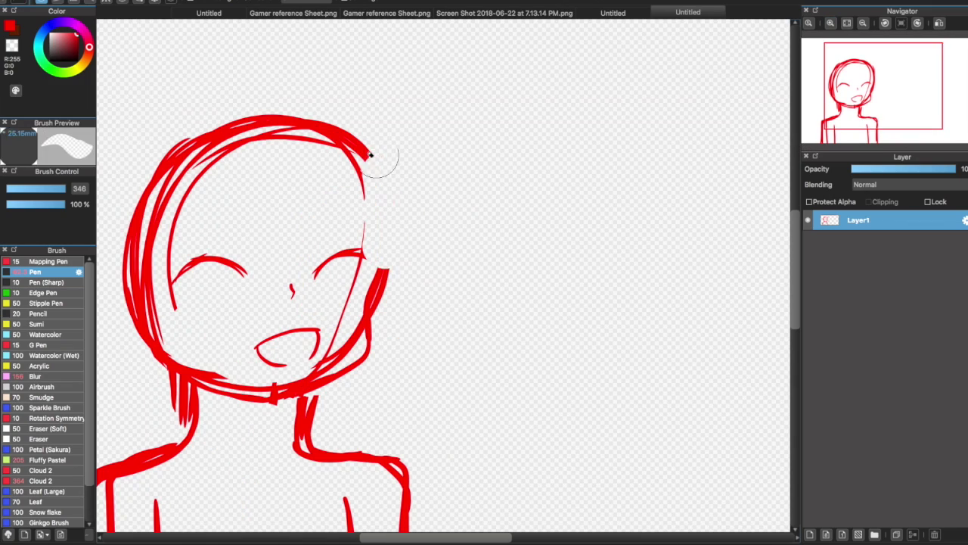
Redraw the broken side of the head outline in red and shift the whole figure sketch toward the middle of the canvas
{"action": "left_click_drag", "start_coordinate": [368, 152], "coordinate": [380, 269]}
{"action": "scroll", "coordinate": [341, 166], "scroll_direction": "down", "scroll_amount": 3}
{"action": "left_click_drag", "start_coordinate": [256, 424], "coordinate": [316, 423]}
{"action": "scroll", "coordinate": [353, 188], "scroll_direction": "up", "scroll_amount": 5}
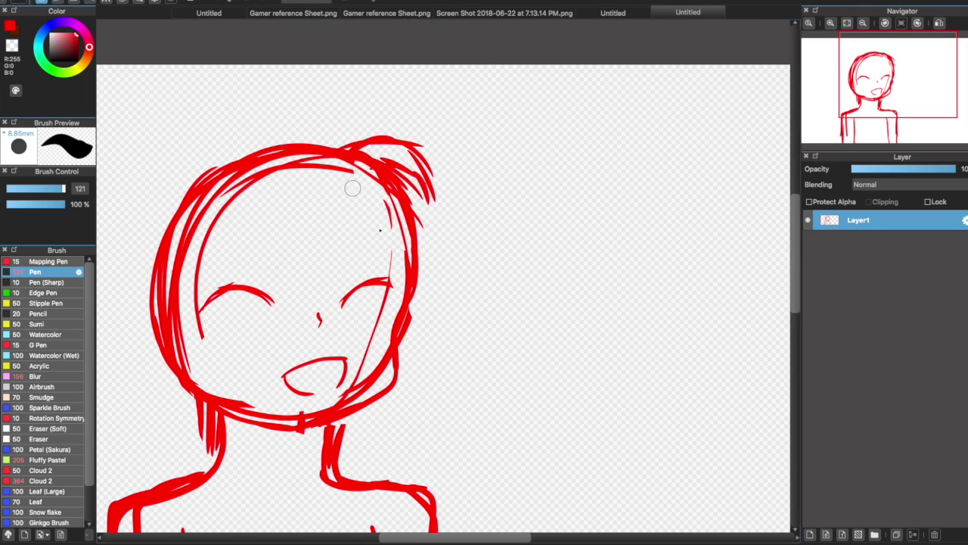
On a new layer, sketch the hair in green with a spiky fringe, side locks and an outline around the crown
{"action": "key", "text": "ctrl+shift+n"}
{"action": "left_click_drag", "start_coordinate": [291, 231], "coordinate": [306, 291]}
{"action": "left_click_drag", "start_coordinate": [356, 242], "coordinate": [311, 291]}
{"action": "left_click_drag", "start_coordinate": [352, 185], "coordinate": [370, 254]}
{"action": "left_click_drag", "start_coordinate": [375, 170], "coordinate": [409, 235]}
{"action": "left_click_drag", "start_coordinate": [230, 158], "coordinate": [152, 325]}
{"action": "left_click_drag", "start_coordinate": [227, 189], "coordinate": [220, 280]}
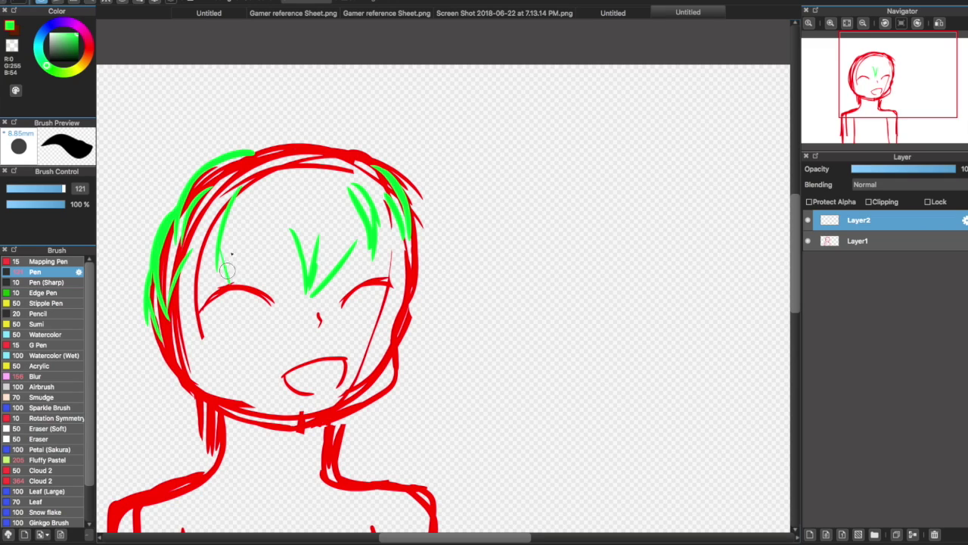
{"action": "left_click_drag", "start_coordinate": [269, 196], "coordinate": [257, 291]}
{"action": "left_click_drag", "start_coordinate": [299, 205], "coordinate": [280, 249]}
{"action": "left_click_drag", "start_coordinate": [393, 189], "coordinate": [412, 303]}
{"action": "left_click_drag", "start_coordinate": [302, 174], "coordinate": [325, 242]}
{"action": "left_click_drag", "start_coordinate": [215, 156], "coordinate": [412, 181]}
Letter "how..." and "T~T" in green beside the character
{"action": "left_click_drag", "start_coordinate": [477, 286], "coordinate": [496, 348]}
{"action": "left_click_drag", "start_coordinate": [503, 333], "coordinate": [641, 330]}
{"action": "left_click_drag", "start_coordinate": [537, 382], "coordinate": [624, 416]}
On a new layer, sketch thick-framed glasses with round lenses over the eyes in blue
{"action": "left_click_drag", "start_coordinate": [333, 280], "coordinate": [397, 273]}
{"action": "key", "text": "ctrl+z"}
{"action": "key", "text": "ctrl+shift+n"}
{"action": "left_click", "coordinate": [53, 25]}
{"action": "mouse_move", "coordinate": [325, 274]}
{"action": "left_mouse_down"}
{"action": "mouse_move", "coordinate": [401, 266]}
{"action": "mouse_move", "coordinate": [378, 325]}
{"action": "left_mouse_up"}
{"action": "left_click_drag", "start_coordinate": [280, 285], "coordinate": [325, 279]}
{"action": "left_click_drag", "start_coordinate": [212, 269], "coordinate": [295, 286]}
{"action": "left_click_drag", "start_coordinate": [216, 287], "coordinate": [272, 322]}
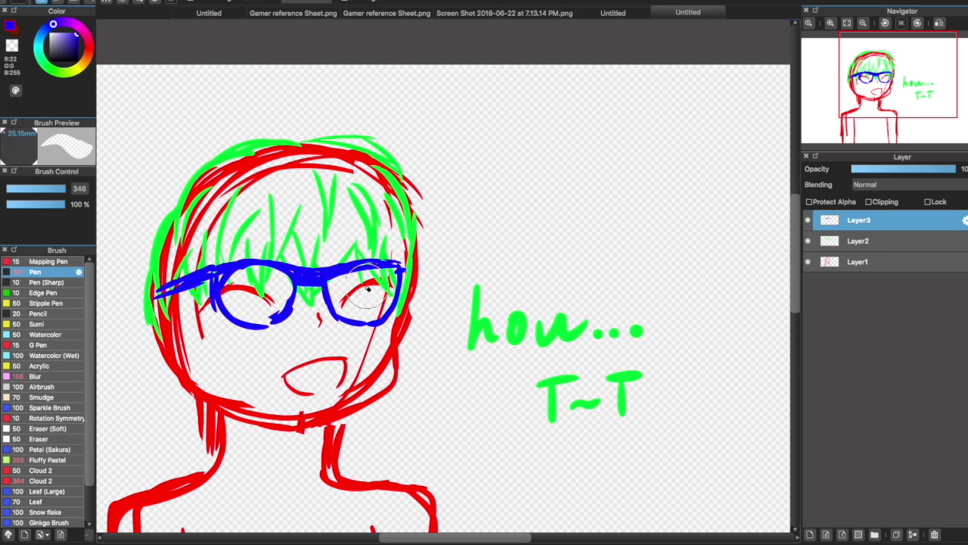
On a new layer beneath the glasses, sketch an open jacket with a raised collar, a shirt neckline and a cross necklace in blue
{"action": "left_click_drag", "start_coordinate": [892, 70], "coordinate": [894, 108]}
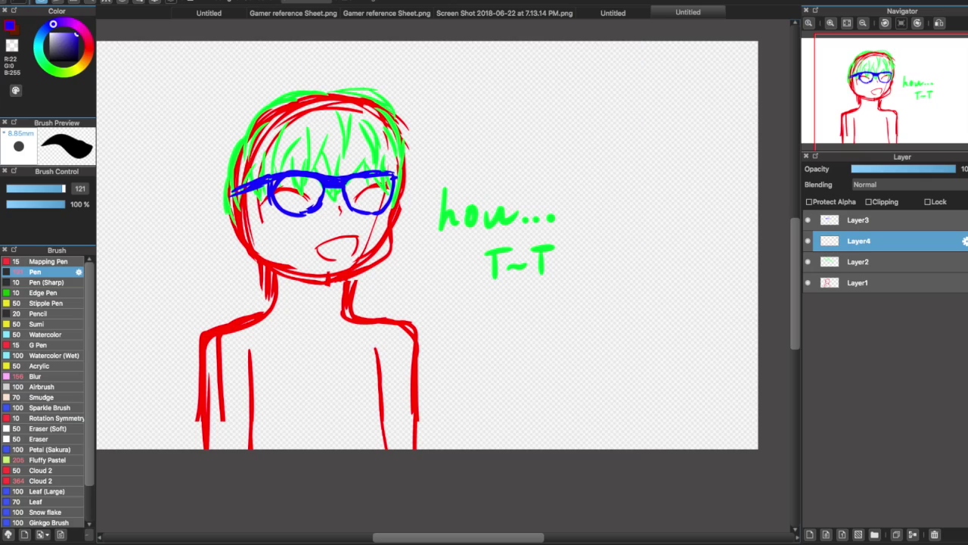
{"action": "left_click_drag", "start_coordinate": [295, 324], "coordinate": [283, 392]}
{"action": "left_click_drag", "start_coordinate": [295, 380], "coordinate": [298, 449]}
{"action": "left_click_drag", "start_coordinate": [348, 337], "coordinate": [353, 423]}
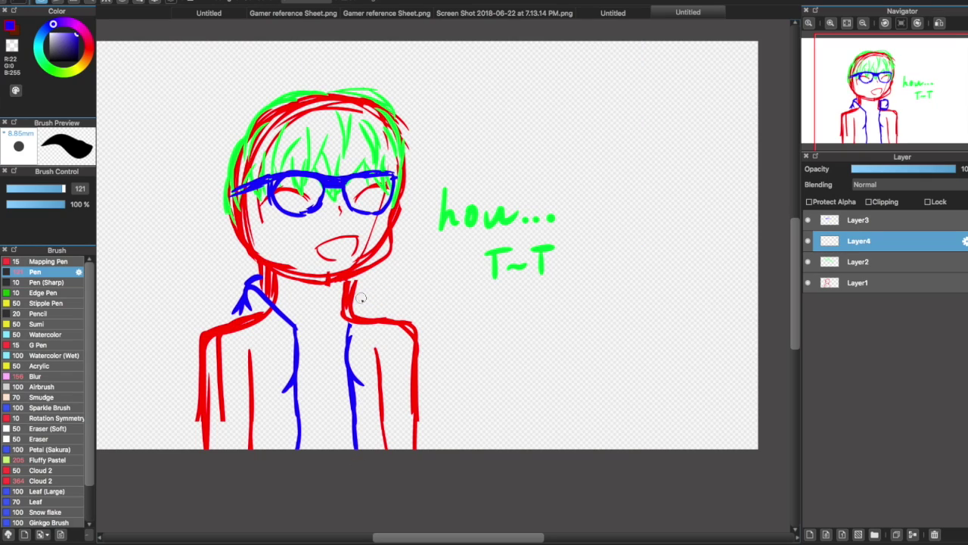
{"action": "left_click_drag", "start_coordinate": [380, 320], "coordinate": [414, 397]}
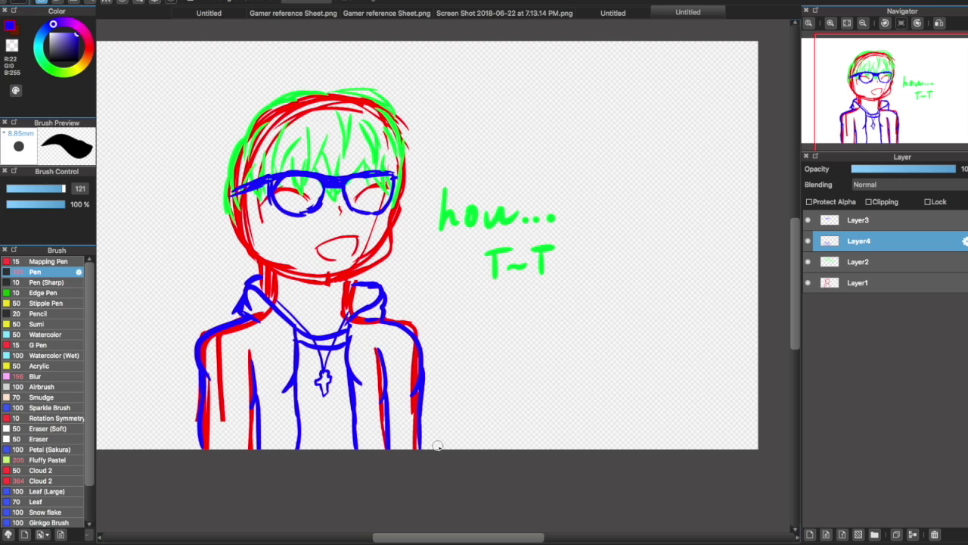
On a new top layer, ink the hair outline and fringe strands in black with the pen at size 21
{"action": "scroll", "coordinate": [438, 446], "scroll_direction": "up", "scroll_amount": 5}
{"action": "key", "text": "ctrl+shift+n"}
{"action": "left_click", "coordinate": [31, 192]}
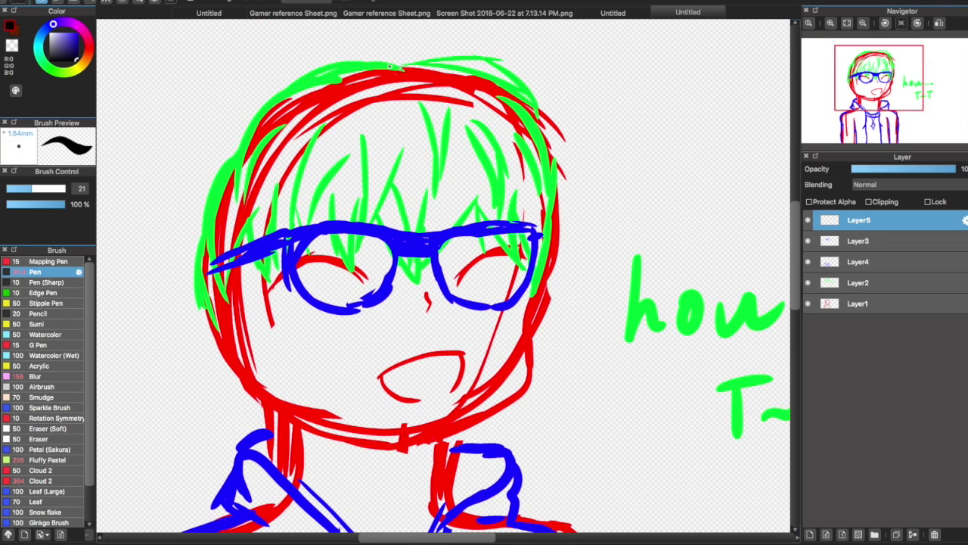
{"action": "left_click_drag", "start_coordinate": [391, 66], "coordinate": [238, 205]}
{"action": "left_click_drag", "start_coordinate": [244, 138], "coordinate": [219, 333]}
{"action": "left_click_drag", "start_coordinate": [304, 160], "coordinate": [356, 276]}
{"action": "left_click_drag", "start_coordinate": [342, 155], "coordinate": [365, 278]}
{"action": "left_click_drag", "start_coordinate": [393, 153], "coordinate": [368, 280]}
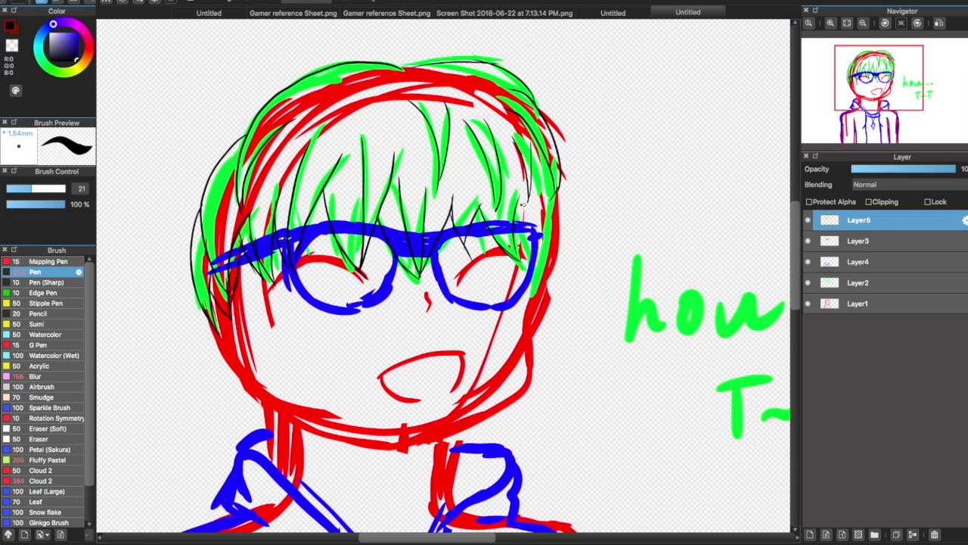
Ink the face, neck, collar and jacket in black over the colored sketch
{"action": "scroll", "coordinate": [555, 266], "scroll_direction": "down", "scroll_amount": 5}
{"action": "left_click_drag", "start_coordinate": [325, 529], "coordinate": [320, 337]}
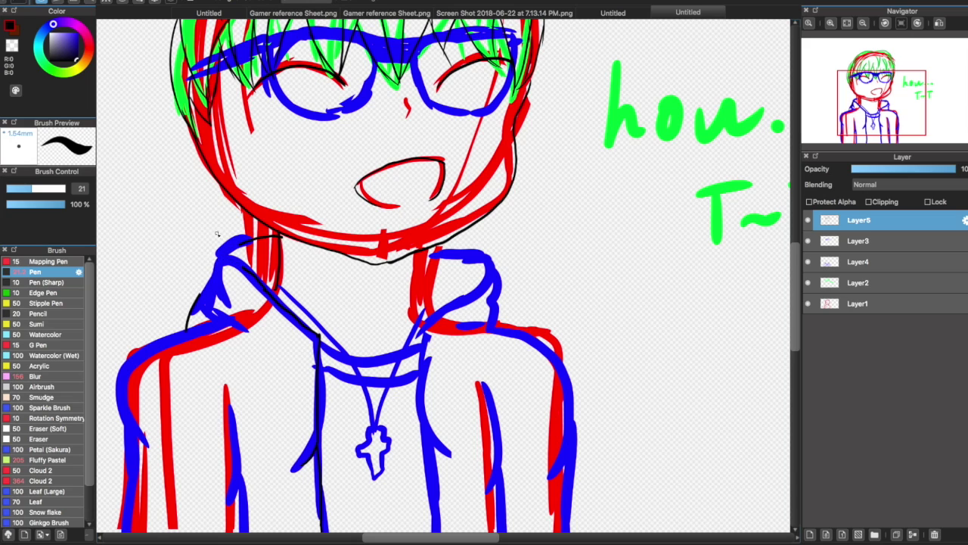
{"action": "mouse_move", "coordinate": [881, 101]}
{"action": "left_mouse_down"}
{"action": "mouse_move", "coordinate": [885, 132]}
{"action": "mouse_move", "coordinate": [897, 111]}
{"action": "left_mouse_up"}
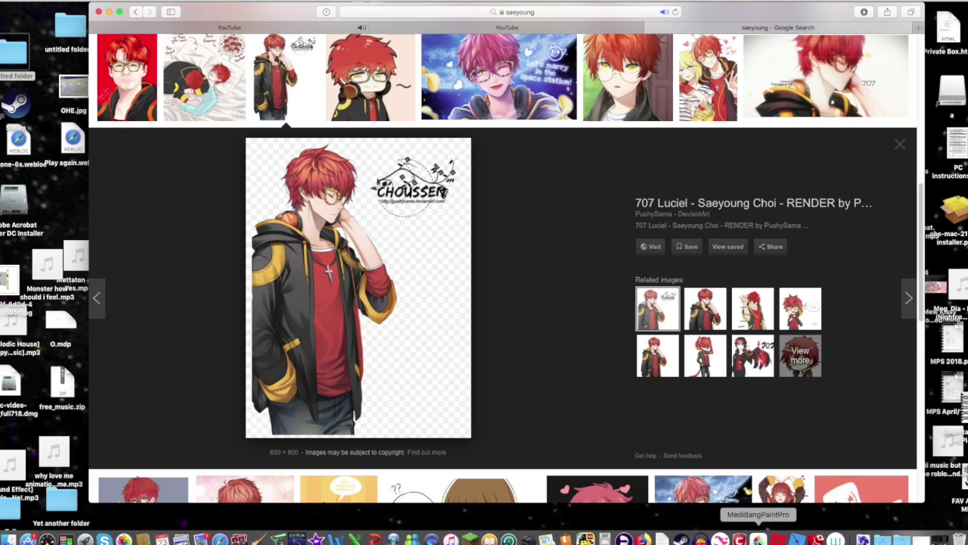
Return to MediBang Paint Pro and ink the necklace cord and cross pendant in black
{"action": "left_click", "coordinate": [758, 539]}
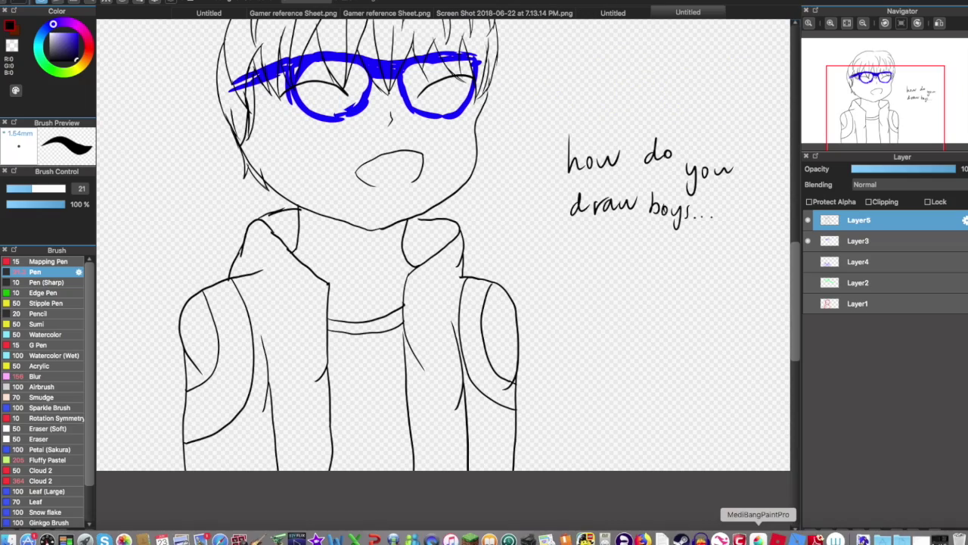
{"action": "mouse_move", "coordinate": [405, 304]}
{"action": "left_mouse_down"}
{"action": "mouse_move", "coordinate": [366, 366]}
{"action": "mouse_move", "coordinate": [387, 287]}
{"action": "left_mouse_up"}
{"action": "mouse_move", "coordinate": [427, 287]}
{"action": "left_mouse_down"}
{"action": "mouse_move", "coordinate": [425, 364]}
{"action": "mouse_move", "coordinate": [307, 414]}
{"action": "left_mouse_up"}
{"action": "left_click_drag", "start_coordinate": [382, 413], "coordinate": [432, 503]}
{"action": "mouse_move", "coordinate": [424, 364]}
{"action": "left_mouse_down"}
{"action": "mouse_move", "coordinate": [477, 388]}
{"action": "mouse_move", "coordinate": [475, 405]}
{"action": "left_mouse_up"}
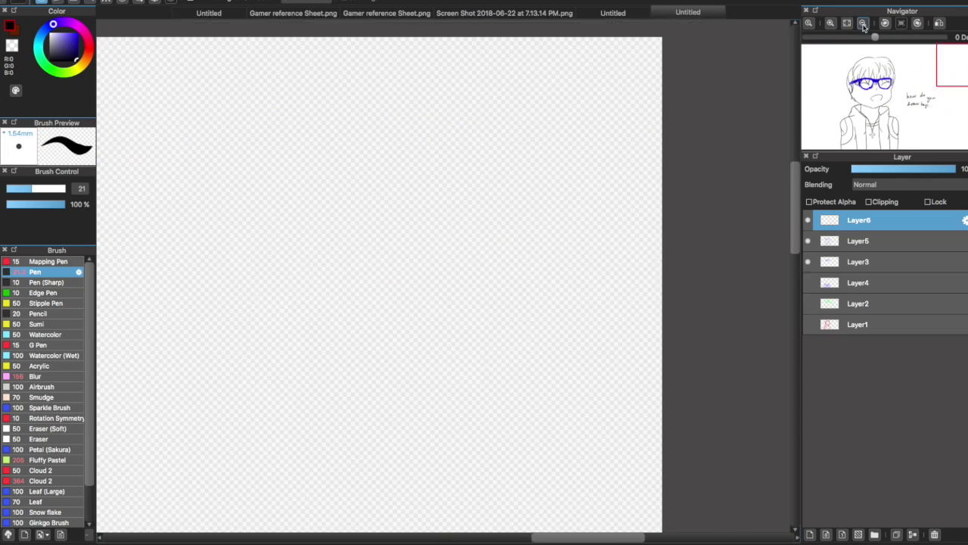
Ink the glasses frames in black on Layer6, following the blue sketch, and clean up overlapping lines on Layer5
{"action": "left_click_drag", "start_coordinate": [463, 233], "coordinate": [600, 235]}
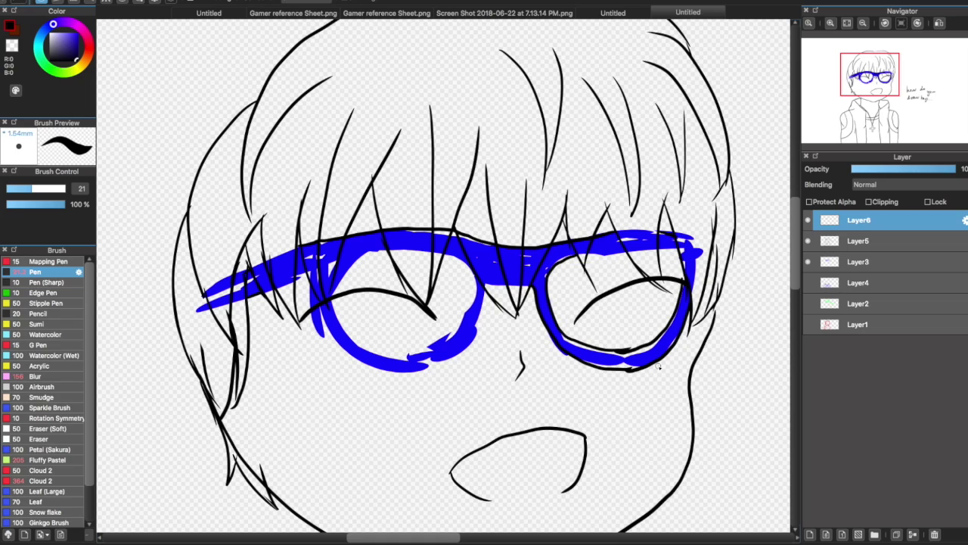
{"action": "key", "text": "e"}
{"action": "key", "text": "ctrl+Down"}
{"action": "key", "text": "b"}
{"action": "key", "text": "ctrl+Up"}
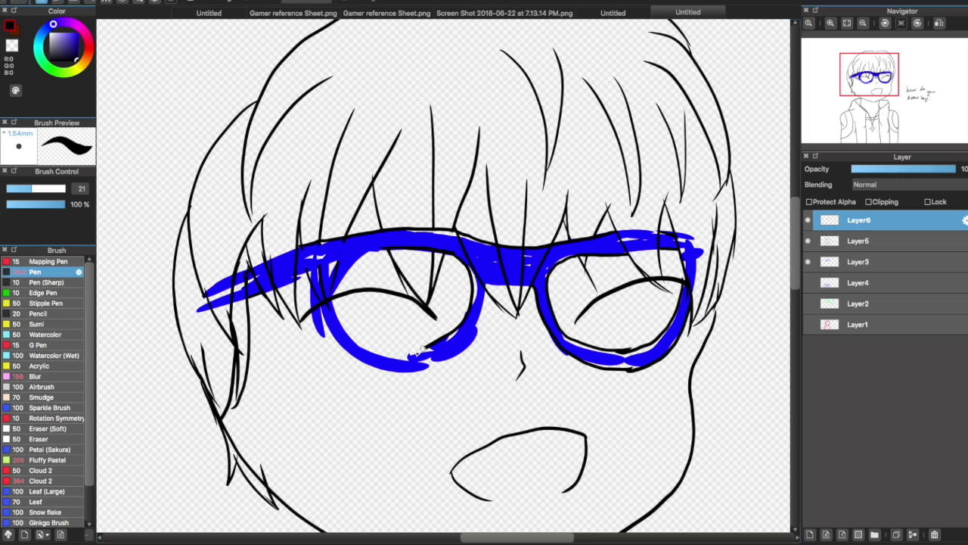
{"action": "key", "text": "ctrl+Down"}
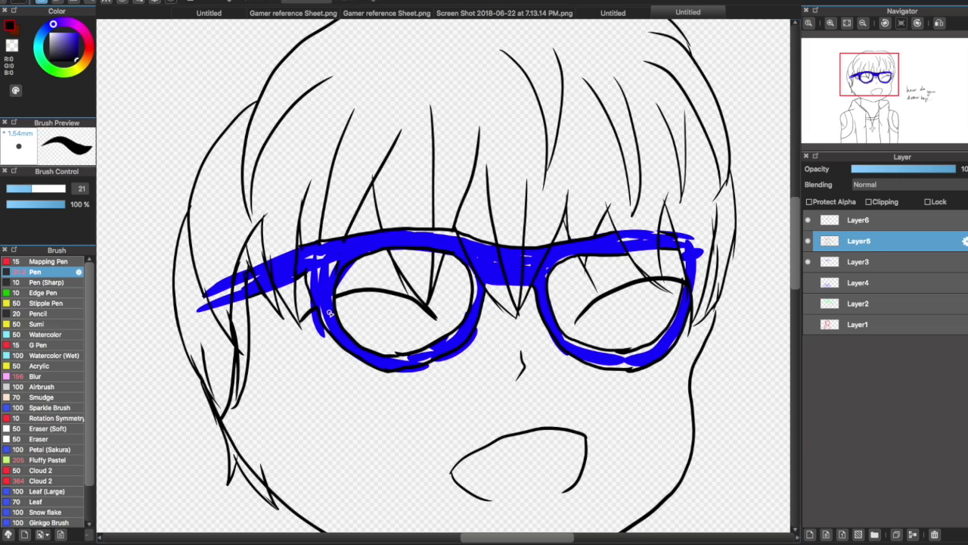
Hide the blue glasses sketch layer and ink trim lines along the edges of the jacket's collar
{"action": "left_click", "coordinate": [808, 261]}
{"action": "left_click", "coordinate": [879, 74]}
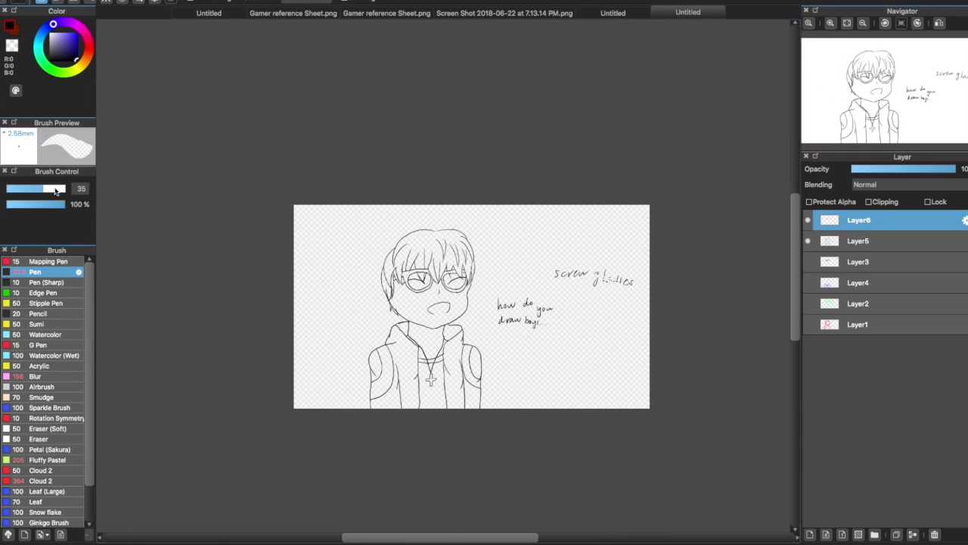
{"action": "left_click", "coordinate": [613, 13]}
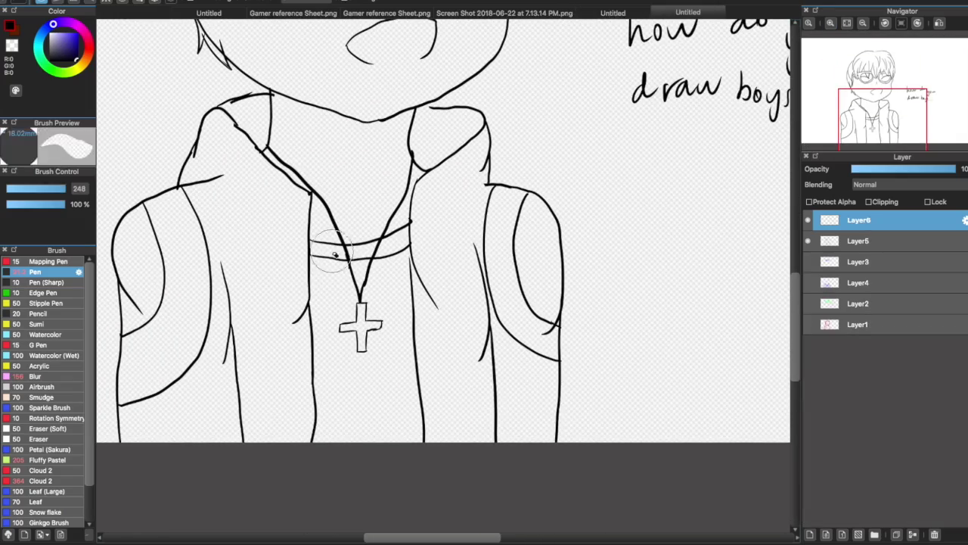
{"action": "scroll", "coordinate": [446, 280], "scroll_direction": "up", "scroll_amount": 5}
{"action": "left_click_drag", "start_coordinate": [322, 378], "coordinate": [219, 289]}
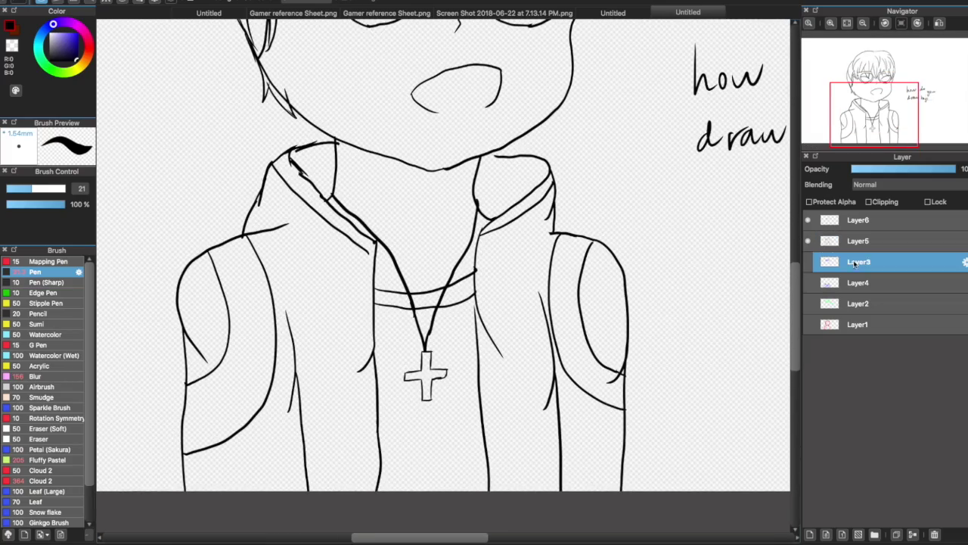
On a new layer beneath the line art, fill the cross gray, the shirt's neckband white and the shirt red
{"action": "left_click", "coordinate": [425, 374]}
{"action": "left_click", "coordinate": [424, 297]}
{"action": "left_click", "coordinate": [428, 423]}
Fill the jacket's main areas with dark gray and the inside of the collar with near-black
{"action": "left_click", "coordinate": [318, 340]}
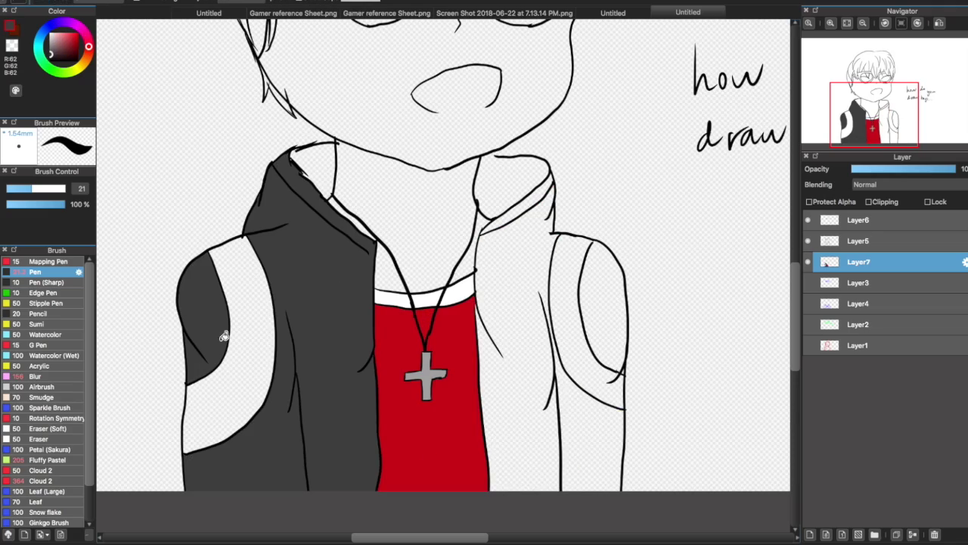
{"action": "left_click", "coordinate": [514, 341]}
{"action": "left_click", "coordinate": [312, 170]}
{"action": "left_click", "coordinate": [508, 186]}
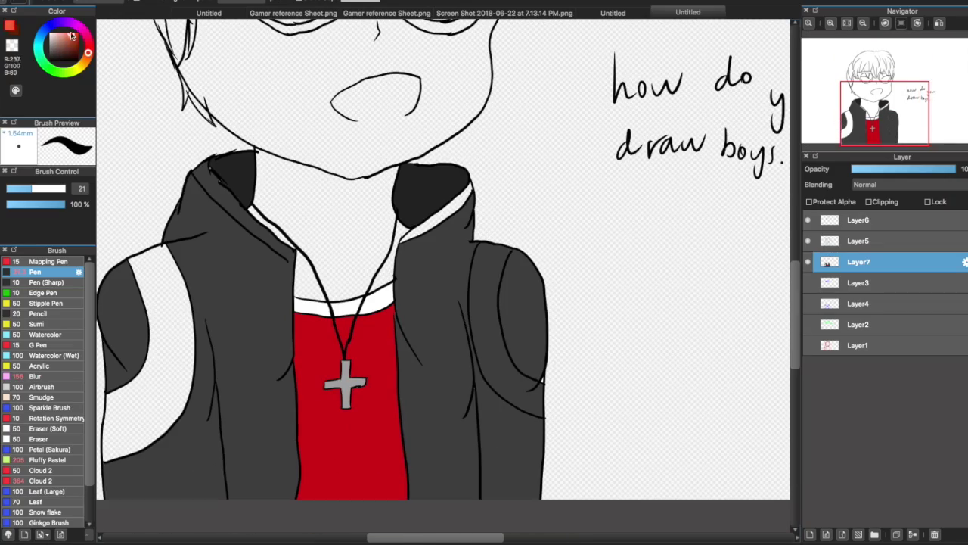
Paint the hair solid red (R255 G51 B54) on the color layer within the inked outline
{"action": "left_click", "coordinate": [88, 53]}
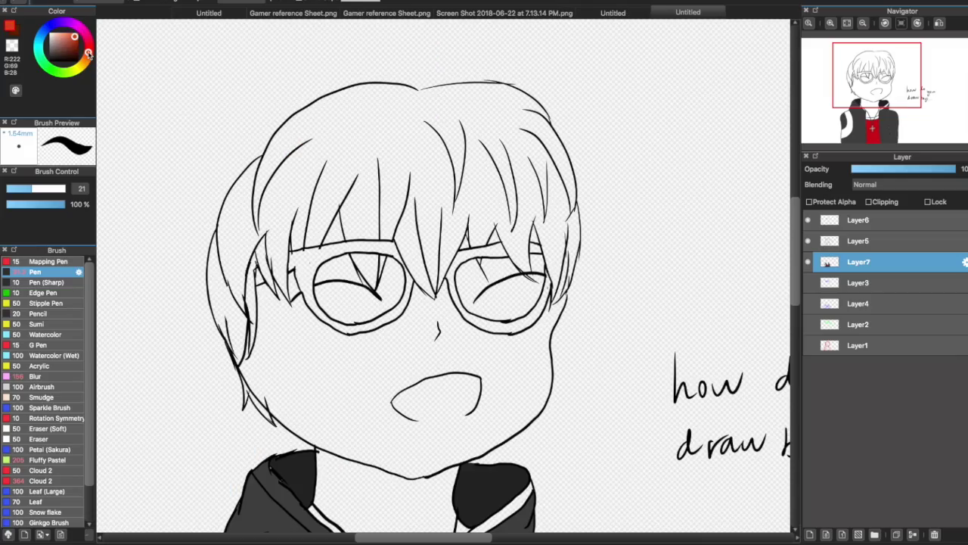
{"action": "left_click", "coordinate": [90, 53]}
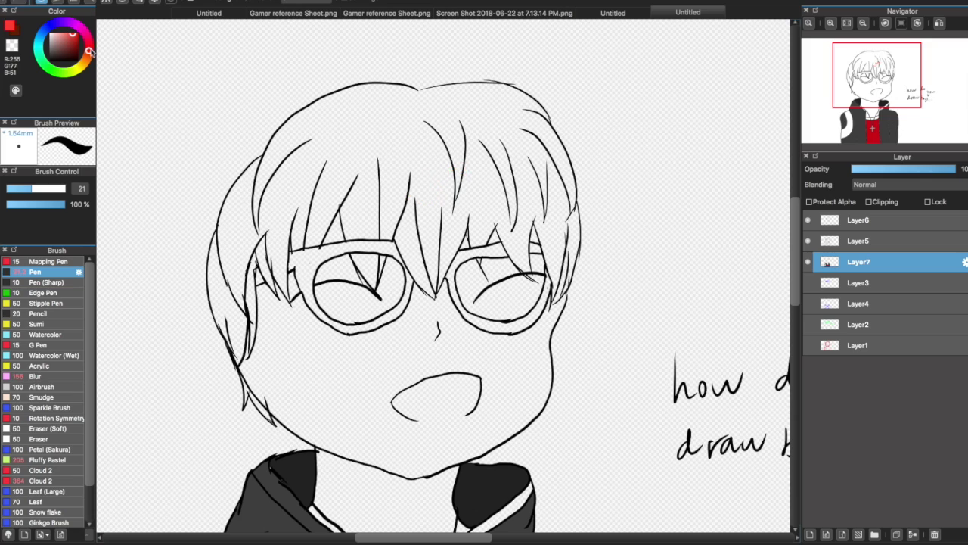
{"action": "mouse_move", "coordinate": [246, 377]}
{"action": "left_mouse_down"}
{"action": "mouse_move", "coordinate": [250, 227]}
{"action": "mouse_move", "coordinate": [340, 250]}
{"action": "mouse_move", "coordinate": [497, 151]}
{"action": "mouse_move", "coordinate": [591, 197]}
{"action": "left_mouse_up"}
{"action": "left_click_drag", "start_coordinate": [60, 189], "coordinate": [61, 188]}
{"action": "mouse_move", "coordinate": [598, 303]}
{"action": "left_mouse_down"}
{"action": "mouse_move", "coordinate": [558, 119]}
{"action": "mouse_move", "coordinate": [562, 71]}
{"action": "mouse_move", "coordinate": [244, 134]}
{"action": "mouse_move", "coordinate": [303, 118]}
{"action": "mouse_move", "coordinate": [216, 389]}
{"action": "mouse_move", "coordinate": [288, 331]}
{"action": "mouse_move", "coordinate": [261, 286]}
{"action": "mouse_move", "coordinate": [371, 303]}
{"action": "mouse_move", "coordinate": [386, 252]}
{"action": "left_mouse_up"}
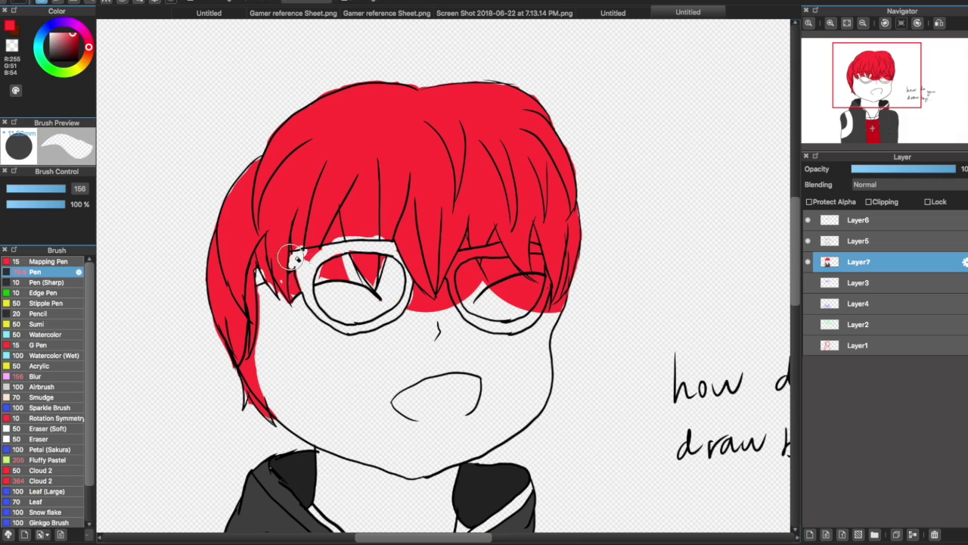
Erase the red paint spilling over the glasses frames, lenses and skin below the fringe, and touch up the hair edges
{"action": "mouse_move", "coordinate": [311, 254]}
{"action": "left_mouse_down"}
{"action": "mouse_move", "coordinate": [338, 261]}
{"action": "mouse_move", "coordinate": [375, 239]}
{"action": "left_mouse_up"}
{"action": "key", "text": "b"}
{"action": "key", "text": "e"}
{"action": "mouse_move", "coordinate": [534, 224]}
{"action": "left_mouse_down"}
{"action": "mouse_move", "coordinate": [561, 328]}
{"action": "mouse_move", "coordinate": [469, 245]}
{"action": "mouse_move", "coordinate": [418, 304]}
{"action": "mouse_move", "coordinate": [486, 252]}
{"action": "left_mouse_up"}
{"action": "key", "text": "b"}
On a new layer, color both rims of the glasses yellow
{"action": "scroll", "coordinate": [353, 255], "scroll_direction": "down", "scroll_amount": 3}
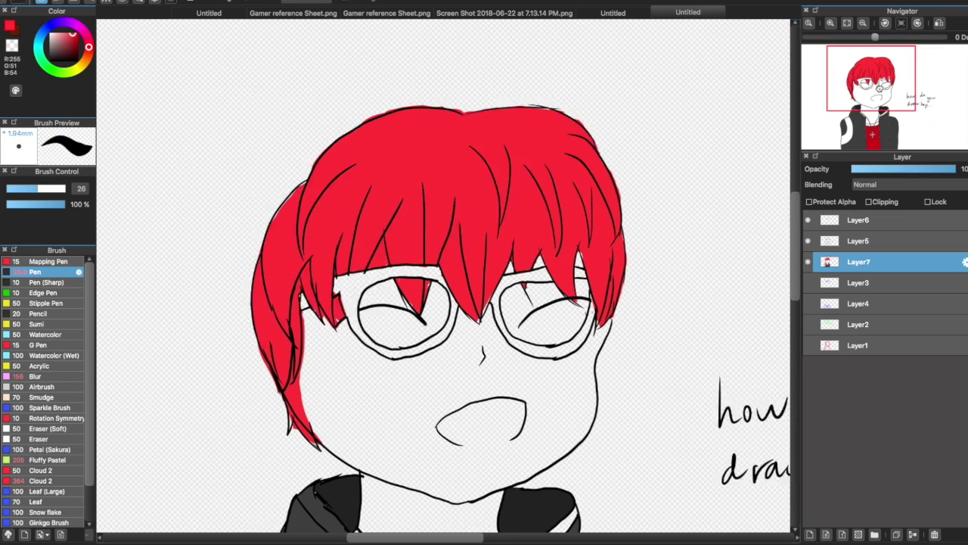
{"action": "scroll", "coordinate": [651, 242], "scroll_direction": "up", "scroll_amount": 3}
{"action": "scroll", "coordinate": [674, 258], "scroll_direction": "down", "scroll_amount": 2}
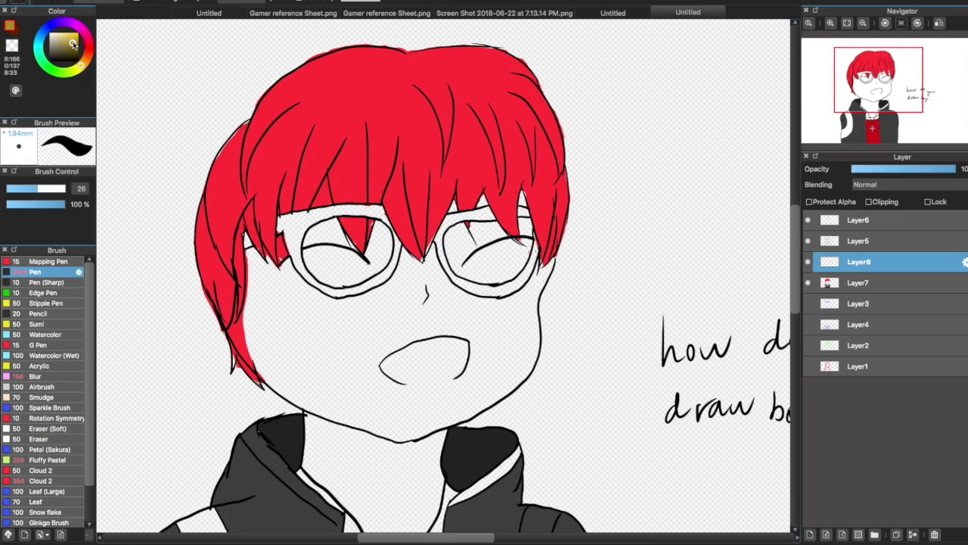
{"action": "left_click_drag", "start_coordinate": [325, 219], "coordinate": [394, 280]}
{"action": "left_click_drag", "start_coordinate": [454, 220], "coordinate": [522, 280]}
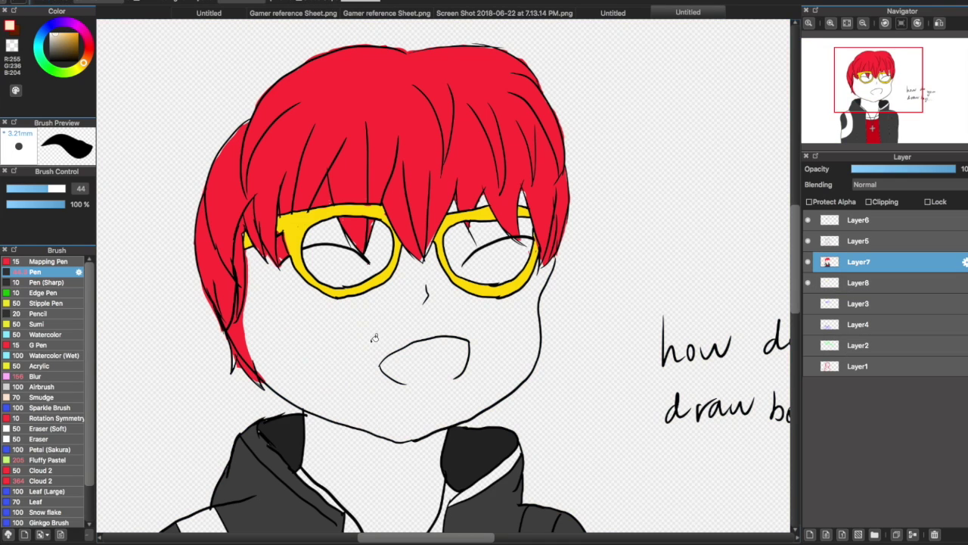
Fill the skin with light peach (R255 G236 B204) and the jacket's sleeve stripes with yellow (R255 G212 B0)
{"action": "scroll", "coordinate": [568, 300], "scroll_direction": "down", "scroll_amount": 5}
{"action": "scroll", "coordinate": [569, 300], "scroll_direction": "down", "scroll_amount": 3}
{"action": "scroll", "coordinate": [454, 302], "scroll_direction": "up", "scroll_amount": 3}
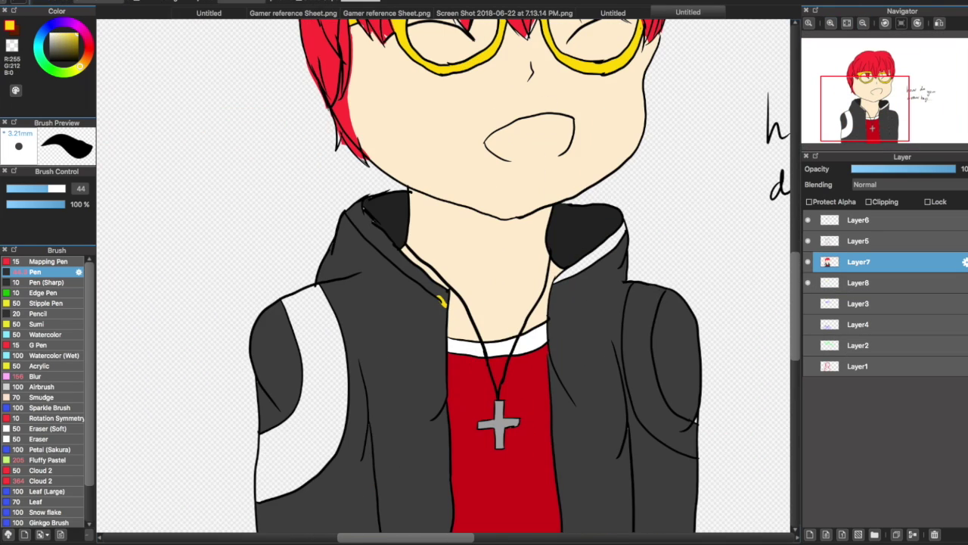
{"action": "left_click", "coordinate": [303, 379]}
{"action": "left_click", "coordinate": [659, 363]}
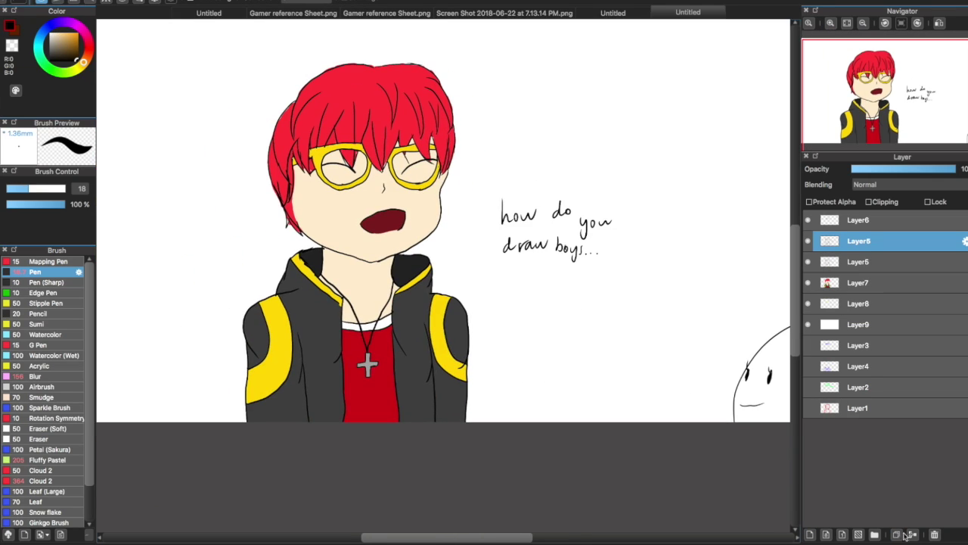
Duplicate the boy's line and color layers for an alternate expression, and letter a short note beside his head
{"action": "left_click", "coordinate": [908, 534]}
{"action": "left_click_drag", "start_coordinate": [162, 165], "coordinate": [212, 148]}
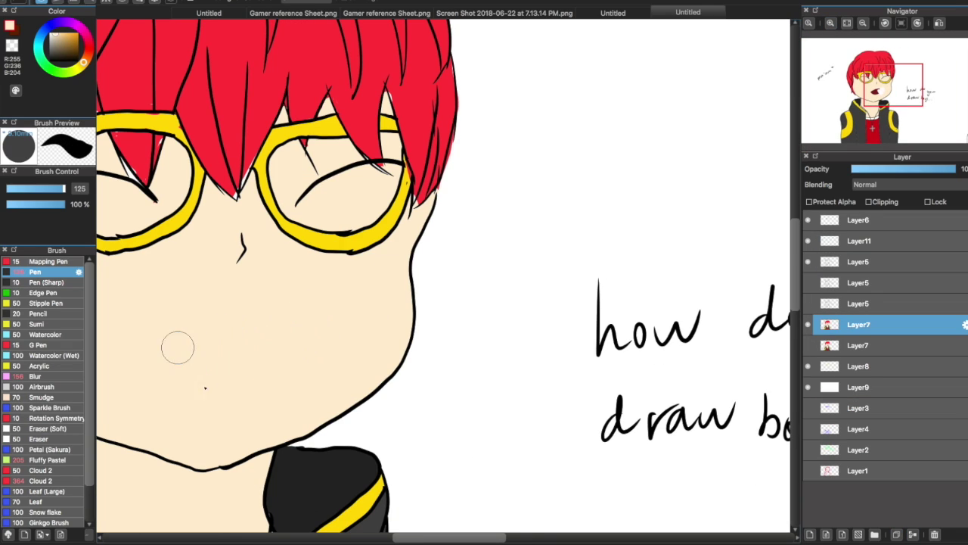
{"action": "left_click", "coordinate": [35, 188]}
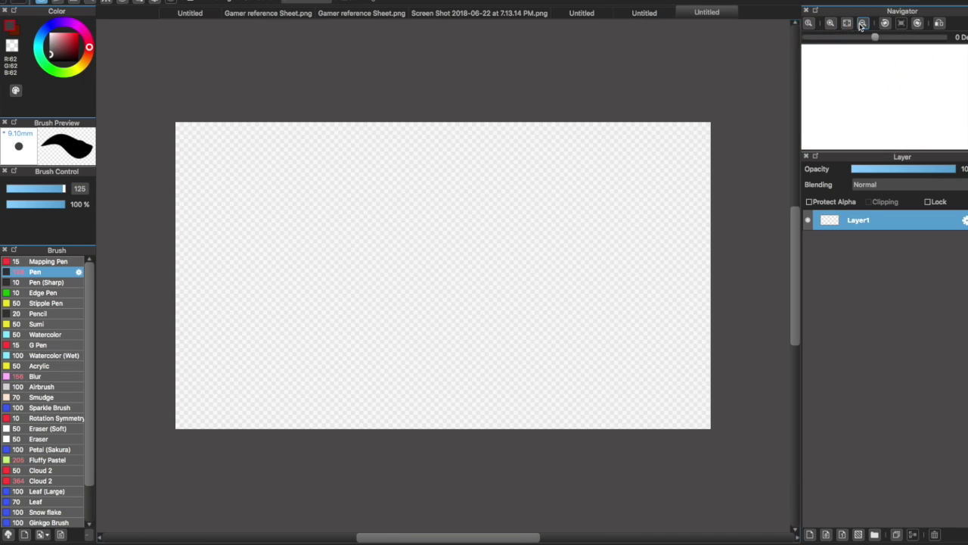
On a new canvas, draw a large red circle (R255 G0 B0) and sketch the jaw, cheeks and one round eye over it
{"action": "left_click_drag", "start_coordinate": [238, 161], "coordinate": [453, 403]}
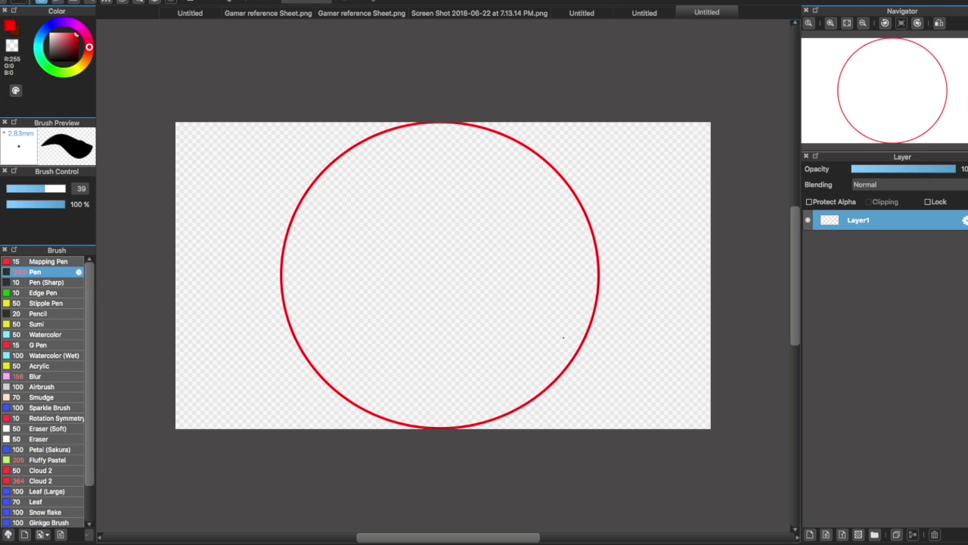
{"action": "left_click_drag", "start_coordinate": [281, 227], "coordinate": [326, 382]}
{"action": "left_click_drag", "start_coordinate": [435, 424], "coordinate": [529, 382]}
{"action": "left_click_drag", "start_coordinate": [582, 219], "coordinate": [545, 371]}
{"action": "left_click_drag", "start_coordinate": [469, 254], "coordinate": [526, 311]}
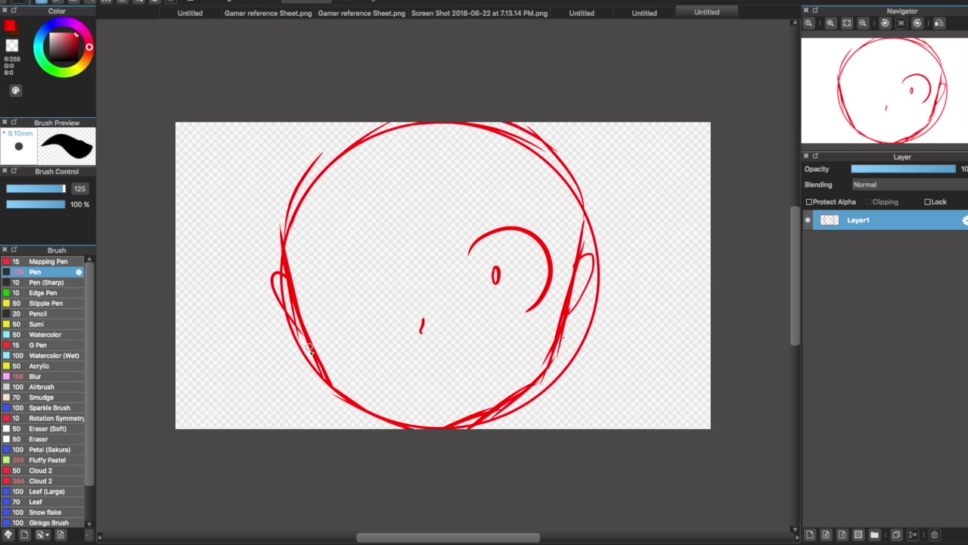
Sketch the open mouth, the second eye with its pupil, and scribbled shading across the nose bridge in red
{"action": "left_click_drag", "start_coordinate": [387, 378], "coordinate": [484, 363]}
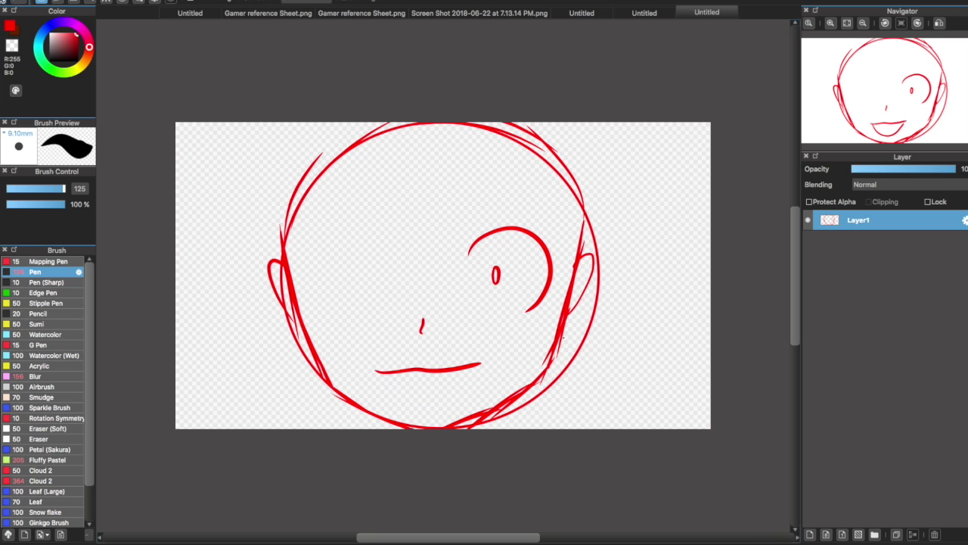
{"action": "mouse_move", "coordinate": [394, 246]}
{"action": "left_mouse_down"}
{"action": "mouse_move", "coordinate": [454, 288]}
{"action": "mouse_move", "coordinate": [454, 311]}
{"action": "left_mouse_up"}
{"action": "left_click_drag", "start_coordinate": [318, 312], "coordinate": [372, 256]}
{"action": "left_click_drag", "start_coordinate": [345, 275], "coordinate": [345, 288]}
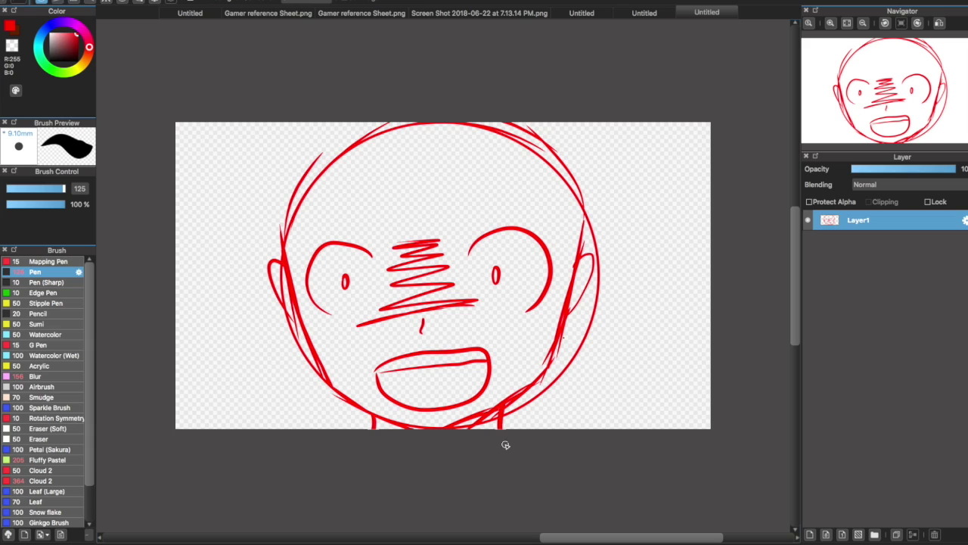
Letter the red emoticon "O_Oo" with a small reaction caption beside the face
{"action": "scroll", "coordinate": [521, 363], "scroll_direction": "up", "scroll_amount": 2}
{"action": "left_click_drag", "start_coordinate": [525, 337], "coordinate": [522, 369]}
{"action": "left_click_drag", "start_coordinate": [532, 373], "coordinate": [551, 373]}
{"action": "left_click_drag", "start_coordinate": [569, 348], "coordinate": [566, 377]}
{"action": "left_click_drag", "start_coordinate": [587, 356], "coordinate": [590, 363]}
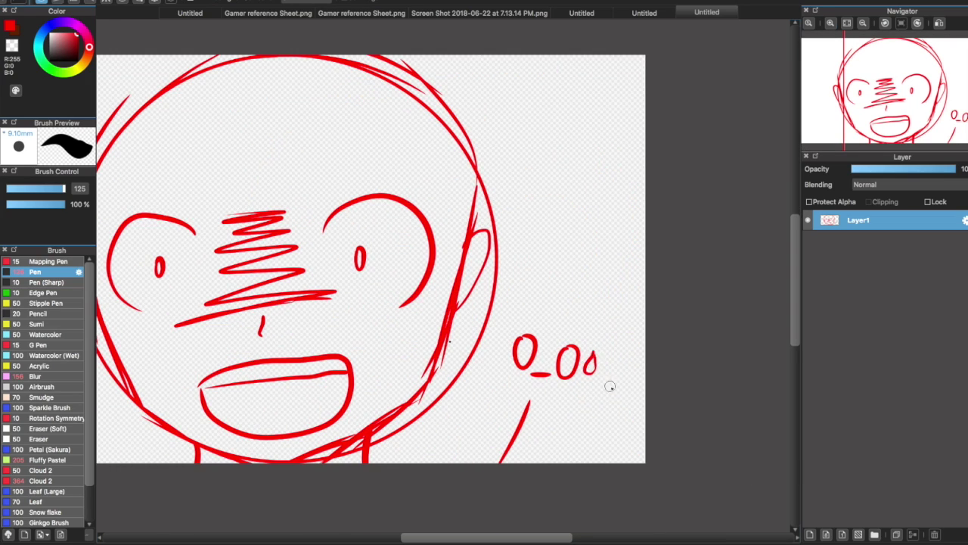
{"action": "scroll", "coordinate": [607, 387], "scroll_direction": "down", "scroll_amount": 3}
{"action": "left_click_drag", "start_coordinate": [513, 333], "coordinate": [532, 339]}
On a new layer, sketch a glasses lens in blue (R0 G18 B255) around the face's right-hand eye
{"action": "left_click", "coordinate": [810, 534]}
{"action": "left_click", "coordinate": [49, 26]}
{"action": "scroll", "coordinate": [550, 389], "scroll_direction": "up", "scroll_amount": 2}
{"action": "left_click_drag", "start_coordinate": [344, 242], "coordinate": [390, 303]}
{"action": "left_click_drag", "start_coordinate": [342, 241], "coordinate": [420, 221]}
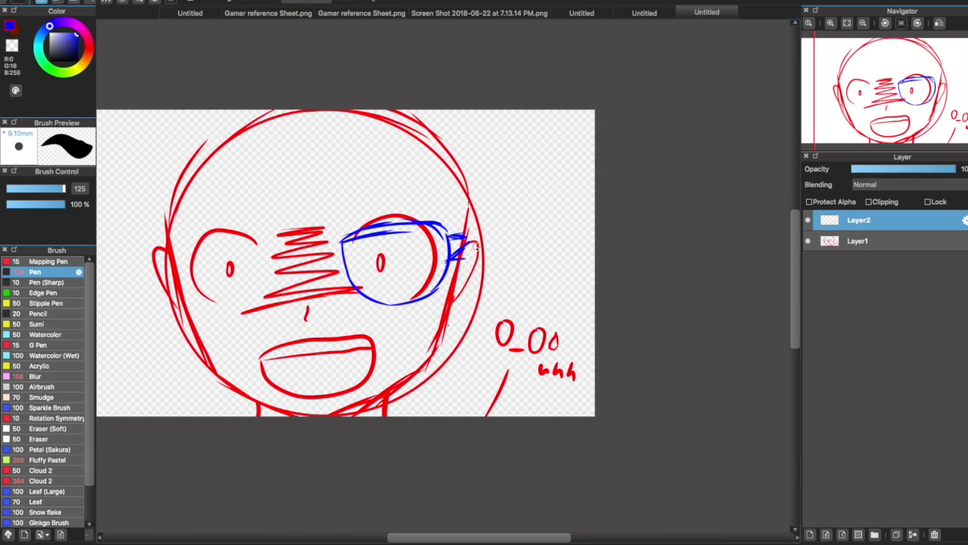
Sketch the fringe and the left side of the hair with blue strands
{"action": "left_click_drag", "start_coordinate": [323, 145], "coordinate": [288, 199]}
{"action": "left_click_drag", "start_coordinate": [240, 119], "coordinate": [160, 231]}
{"action": "left_click_drag", "start_coordinate": [169, 288], "coordinate": [166, 355]}
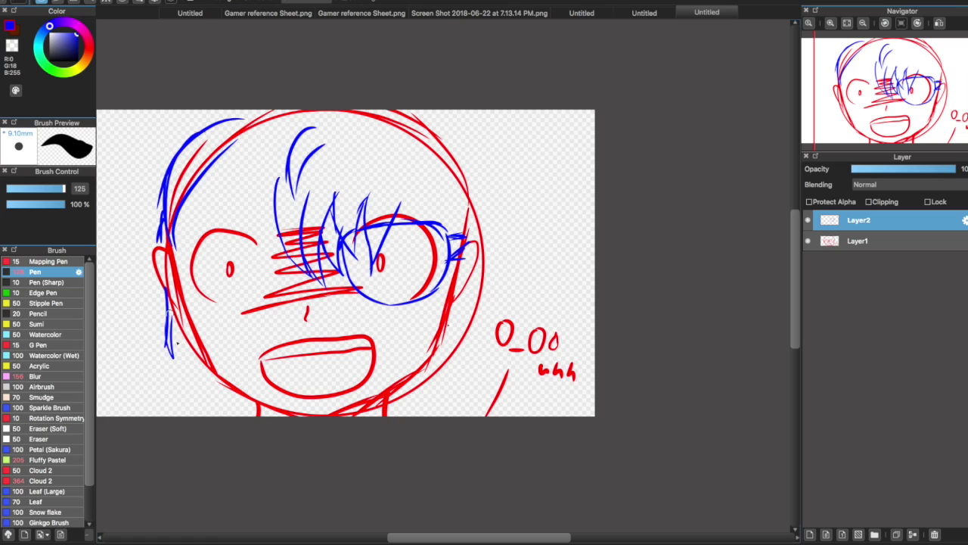
{"action": "left_click_drag", "start_coordinate": [181, 319], "coordinate": [215, 382]}
{"action": "left_click_drag", "start_coordinate": [243, 177], "coordinate": [189, 280]}
{"action": "left_click_drag", "start_coordinate": [276, 120], "coordinate": [220, 284]}
{"action": "left_click_drag", "start_coordinate": [188, 240], "coordinate": [173, 283]}
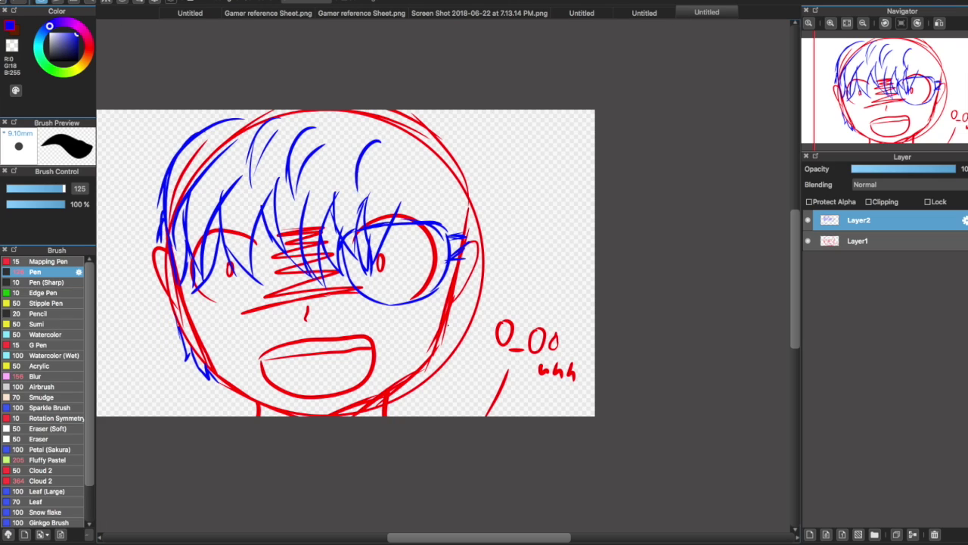
Undo the last strand and sketch the crown and right side of the hair in blue
{"action": "key", "text": "ctrl+z"}
{"action": "left_click_drag", "start_coordinate": [387, 115], "coordinate": [467, 198]}
{"action": "left_click_drag", "start_coordinate": [346, 130], "coordinate": [351, 190]}
{"action": "left_click_drag", "start_coordinate": [382, 144], "coordinate": [416, 201]}
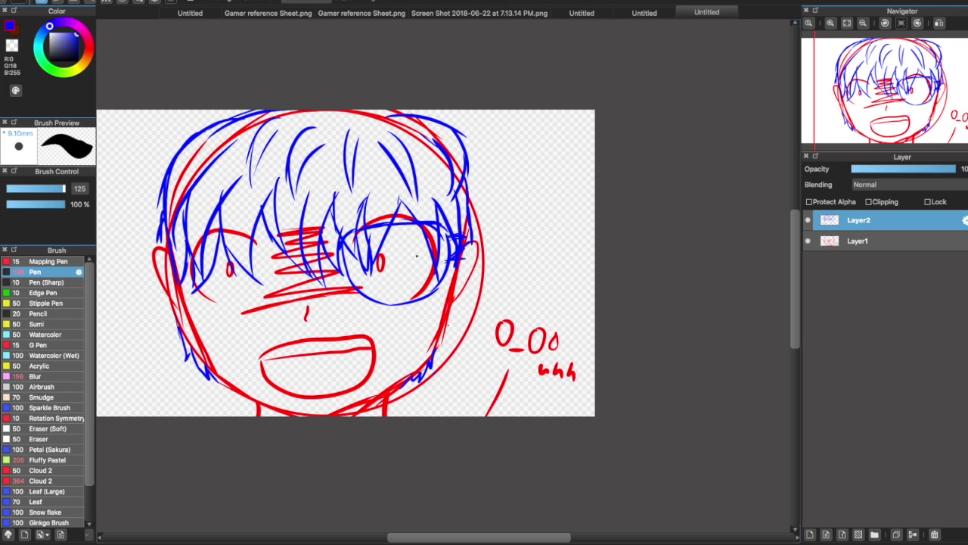
Ink the hair in thin black lines on a new layer and hide the blue sketch layer
{"action": "key", "text": "ctrl+shift+n"}
{"action": "scroll", "coordinate": [275, 237], "scroll_direction": "up", "scroll_amount": 1}
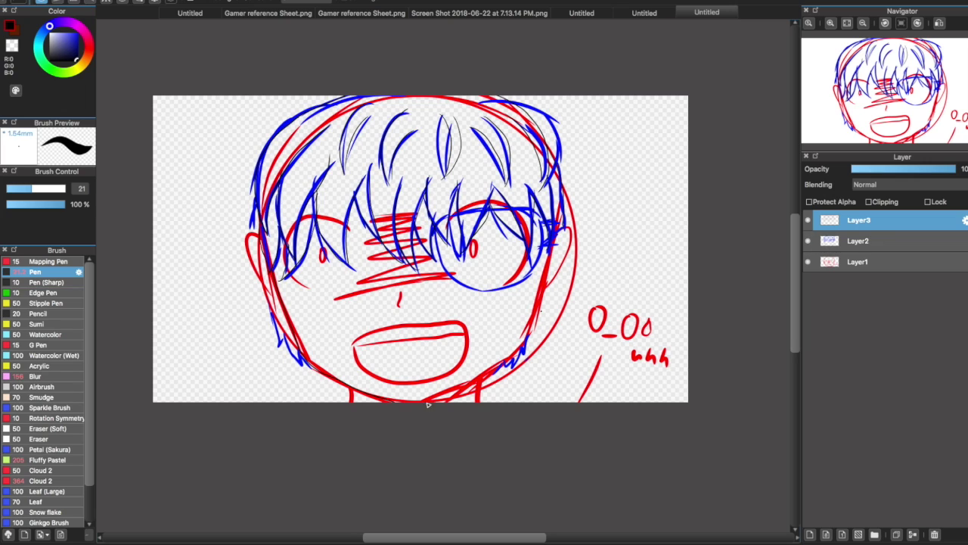
{"action": "left_click", "coordinate": [808, 262]}
{"action": "left_click", "coordinate": [808, 262]}
{"action": "left_click", "coordinate": [808, 241]}
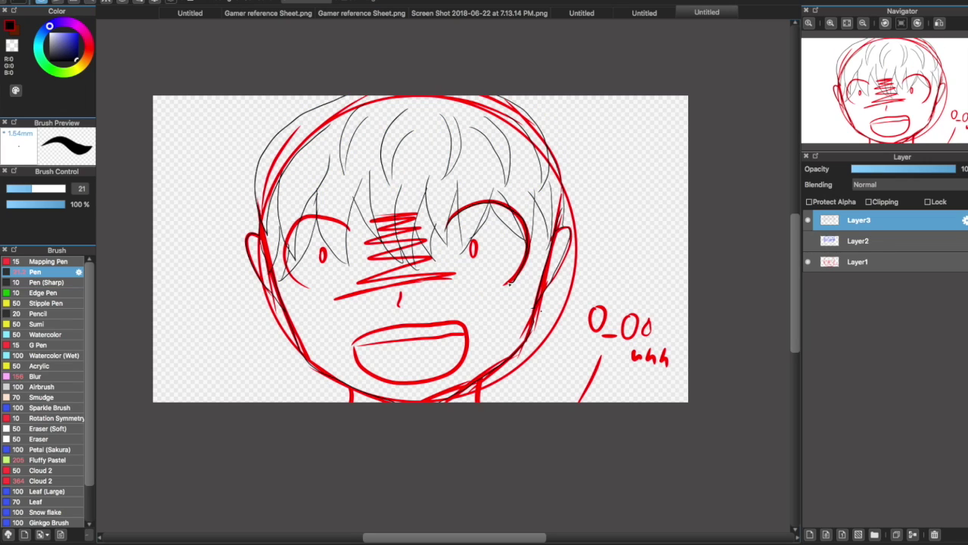
Ink both eyes and the open mouth in black over the red sketch
{"action": "left_click_drag", "start_coordinate": [448, 229], "coordinate": [506, 284]}
{"action": "left_click_drag", "start_coordinate": [292, 227], "coordinate": [314, 286]}
{"action": "left_click_drag", "start_coordinate": [371, 218], "coordinate": [435, 279]}
{"action": "key", "text": "ctrl+z"}
{"action": "left_click_drag", "start_coordinate": [356, 341], "coordinate": [371, 376]}
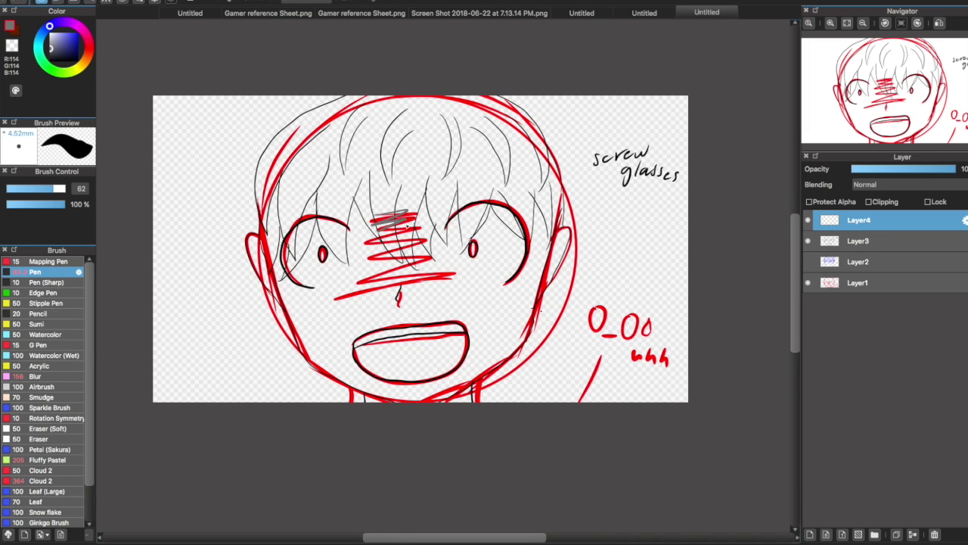
Replace the gray scribble across the nose bridge with black hatching and hide the red sketch layer
{"action": "left_click_drag", "start_coordinate": [372, 218], "coordinate": [398, 284]}
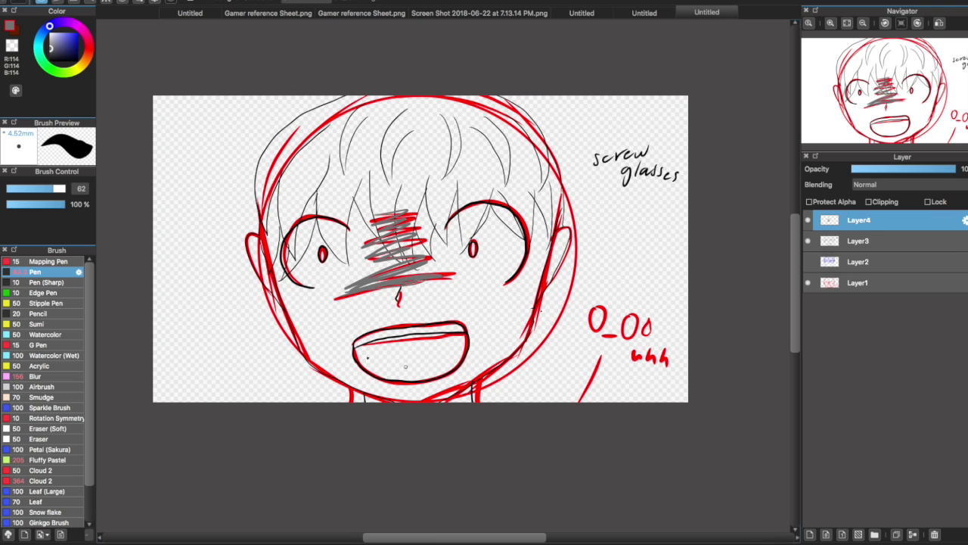
{"action": "key", "text": "ctrl+z"}
{"action": "left_click_drag", "start_coordinate": [366, 224], "coordinate": [420, 211]}
{"action": "left_click_drag", "start_coordinate": [333, 287], "coordinate": [463, 281]}
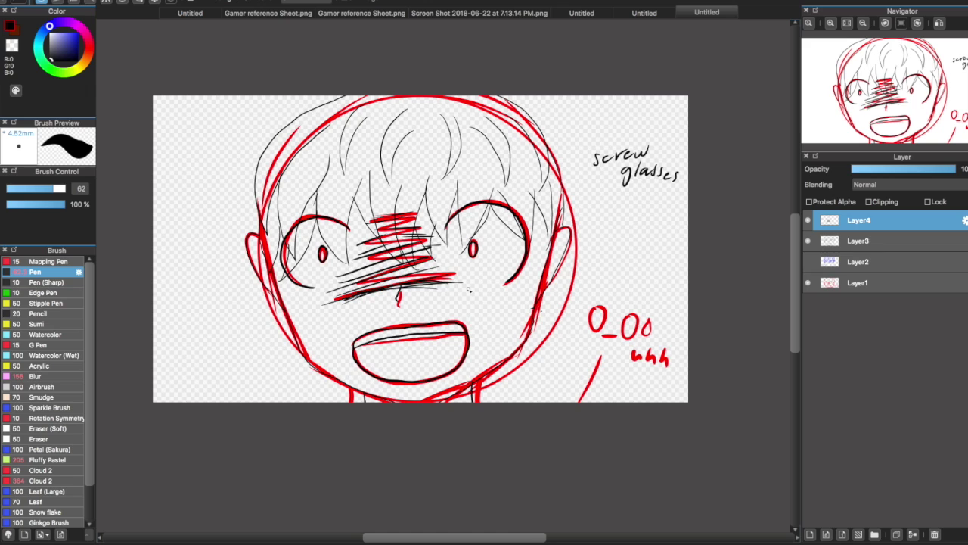
{"action": "left_click", "coordinate": [808, 282]}
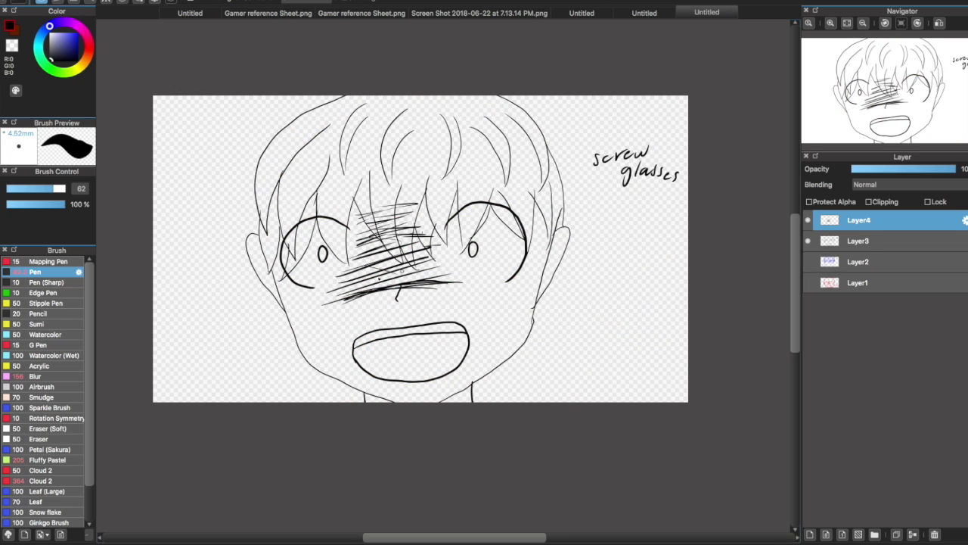
Paint the face gray and its surroundings white on a new layer beneath the line art, and add another layer
{"action": "left_click", "coordinate": [810, 534]}
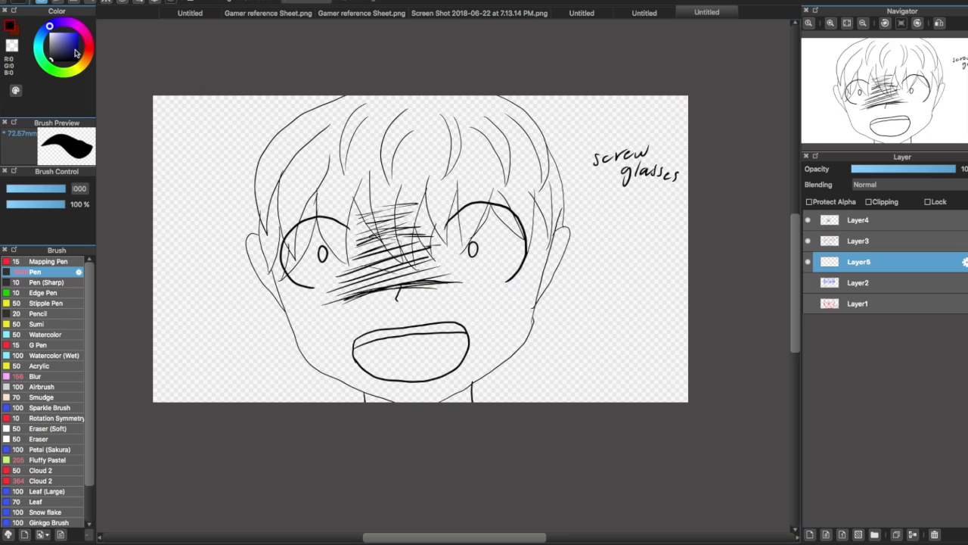
{"action": "mouse_move", "coordinate": [317, 189]}
{"action": "left_mouse_down"}
{"action": "mouse_move", "coordinate": [415, 257]}
{"action": "mouse_move", "coordinate": [522, 208]}
{"action": "left_mouse_up"}
{"action": "mouse_move", "coordinate": [279, 242]}
{"action": "left_mouse_down"}
{"action": "mouse_move", "coordinate": [333, 295]}
{"action": "mouse_move", "coordinate": [522, 340]}
{"action": "left_mouse_up"}
{"action": "left_click_drag", "start_coordinate": [363, 378], "coordinate": [475, 277]}
{"action": "key", "text": "super+z"}
{"action": "key", "text": "super+z"}
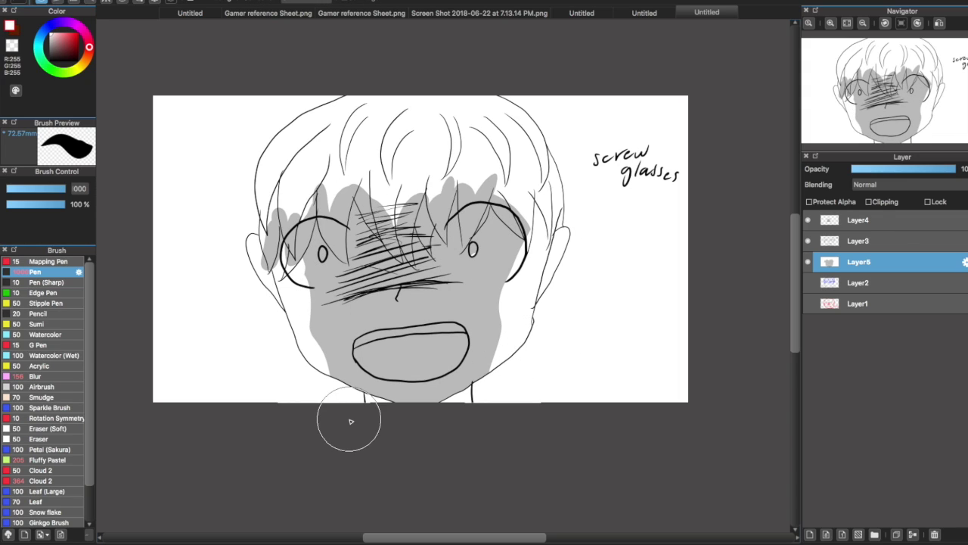
{"action": "key", "text": "super+shift+n"}
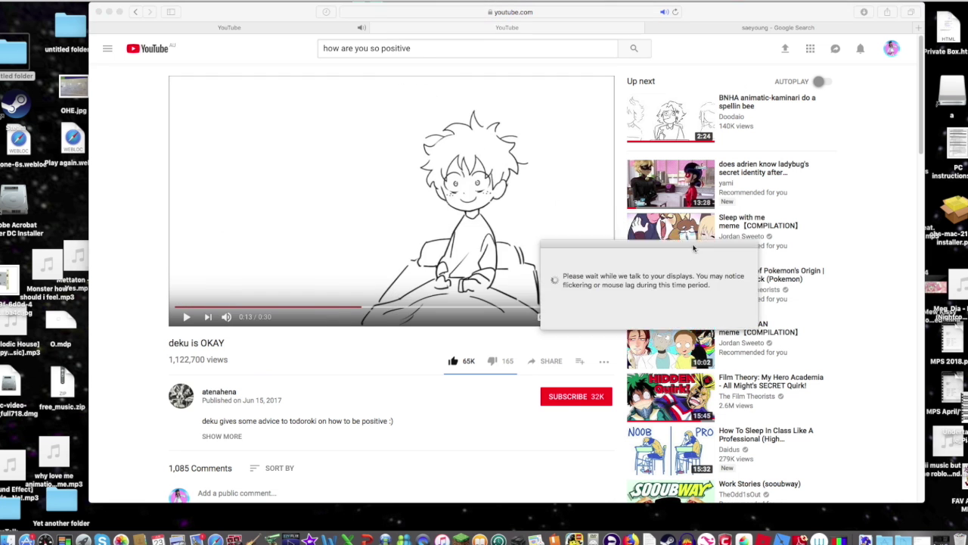
Switch back to the drawing program and sketch a cyan (R0 G225 B255) head outline over a red guide circle on a new canvas
{"action": "left_click", "coordinate": [744, 538]}
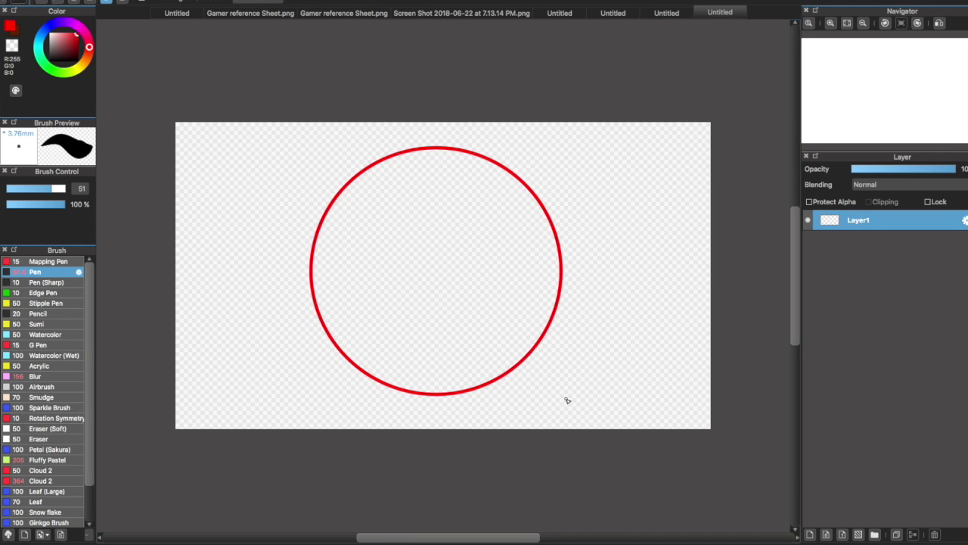
{"action": "left_click_drag", "start_coordinate": [313, 246], "coordinate": [342, 344]}
{"action": "left_click_drag", "start_coordinate": [314, 242], "coordinate": [483, 379]}
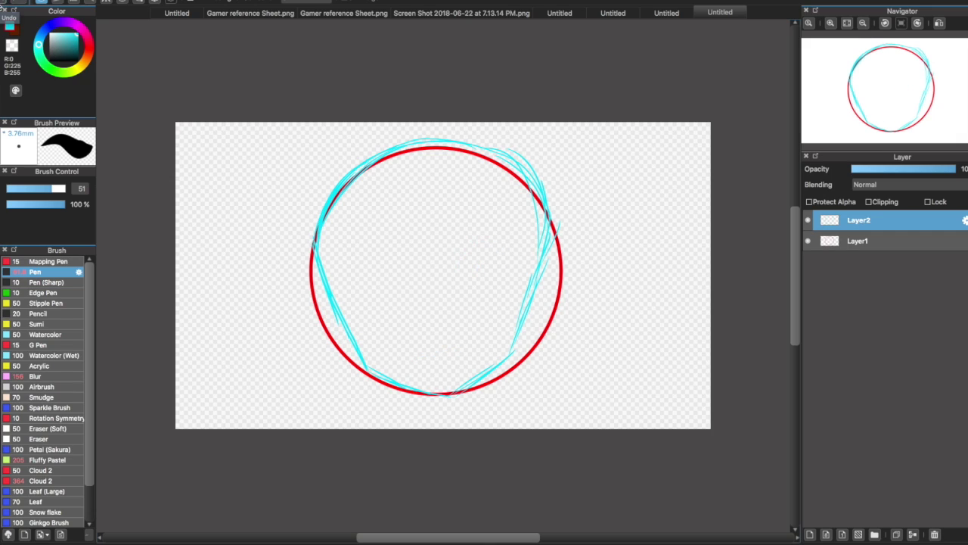
Sketch the mouth and the right-hand eye in cyan, and flip a copy of the eye for the other side
{"action": "scroll", "coordinate": [492, 439], "scroll_direction": "up", "scroll_amount": 3}
{"action": "left_click_drag", "start_coordinate": [381, 390], "coordinate": [480, 377]}
{"action": "left_click_drag", "start_coordinate": [482, 263], "coordinate": [482, 265]}
{"action": "left_click_drag", "start_coordinate": [444, 283], "coordinate": [527, 259]}
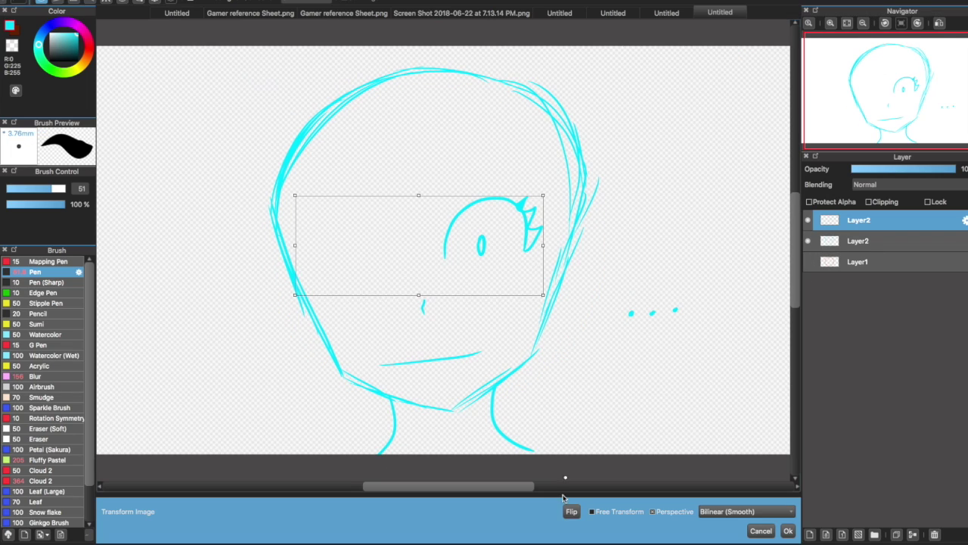
{"action": "left_click", "coordinate": [572, 512]}
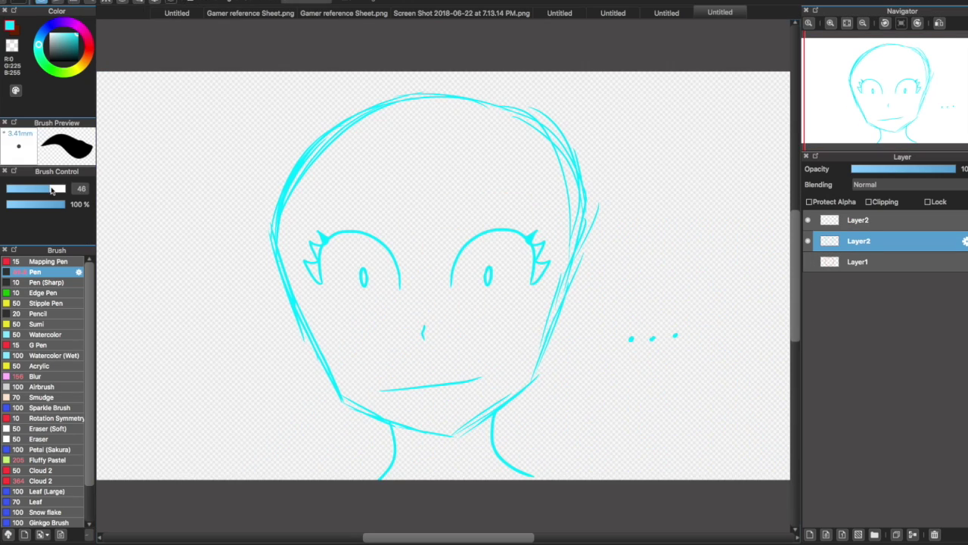
On a new layer, sketch the left fringe and long left hair strand in red (R255 G12 B0)
{"action": "left_click", "coordinate": [810, 534]}
{"action": "left_click", "coordinate": [74, 42]}
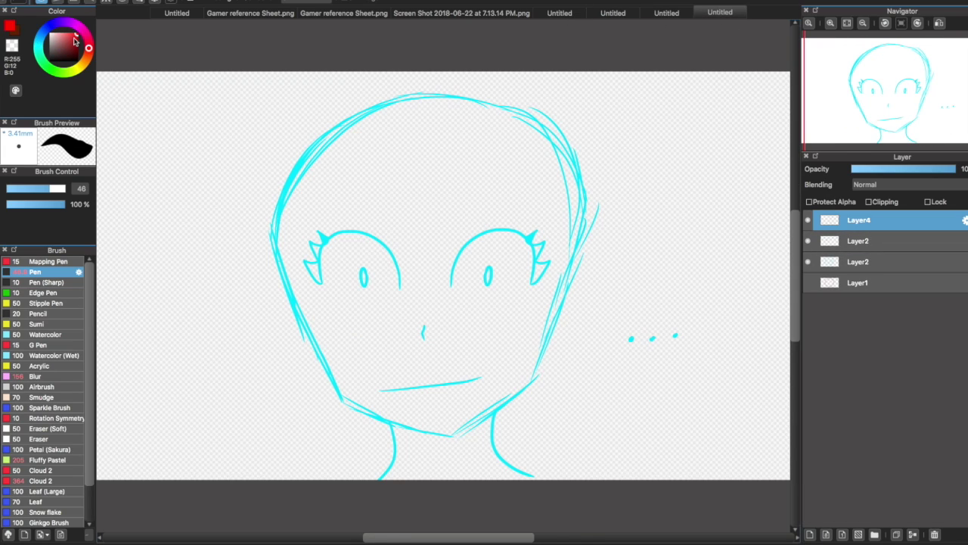
{"action": "left_click_drag", "start_coordinate": [274, 231], "coordinate": [327, 477]}
{"action": "left_click_drag", "start_coordinate": [321, 276], "coordinate": [342, 454]}
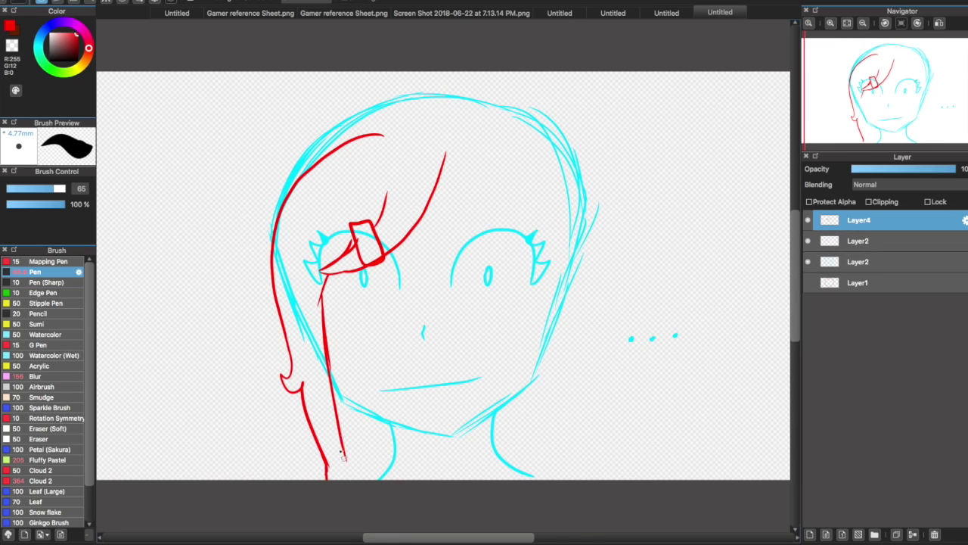
Sketch the right fringe and the long hair strands on the right of the face in red
{"action": "left_click_drag", "start_coordinate": [501, 227], "coordinate": [531, 424]}
{"action": "left_click_drag", "start_coordinate": [498, 133], "coordinate": [584, 242]}
{"action": "left_click_drag", "start_coordinate": [524, 420], "coordinate": [528, 478]}
{"action": "left_click_drag", "start_coordinate": [516, 135], "coordinate": [581, 224]}
{"action": "left_click_drag", "start_coordinate": [584, 233], "coordinate": [568, 368]}
{"action": "left_click_drag", "start_coordinate": [569, 368], "coordinate": [554, 478]}
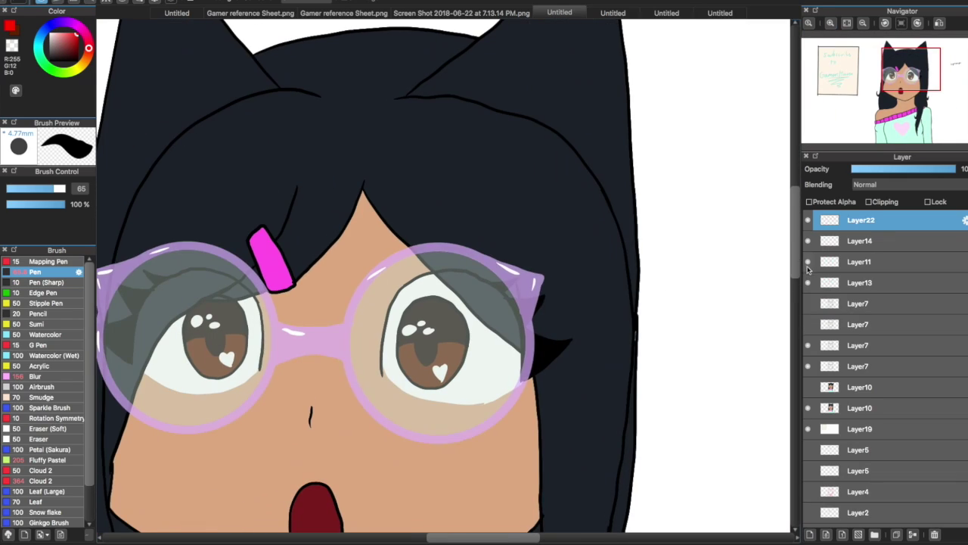
Pick up the light purple (R221 G181 B255) of the glasses in the cat-eared girl drawing and return to the new canvas
{"action": "left_click", "coordinate": [814, 263]}
{"action": "left_click", "coordinate": [924, 170]}
{"action": "left_click", "coordinate": [720, 13]}
{"action": "left_click", "coordinate": [666, 13]}
{"action": "left_click", "coordinate": [721, 13]}
Draw round light purple glasses rims around both eyes on separate layers
{"action": "left_click_drag", "start_coordinate": [492, 246], "coordinate": [494, 247]}
{"action": "left_click_drag", "start_coordinate": [363, 246], "coordinate": [364, 246]}
{"action": "key", "text": "ctrl+t"}
{"action": "key", "text": "Return"}
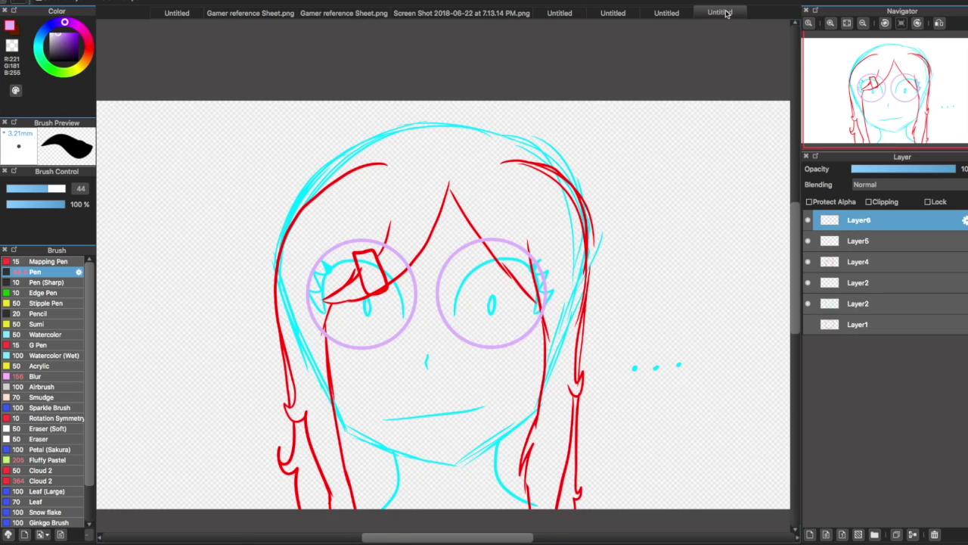
Add the bridge and the pointed outer corners to the light purple glasses
{"action": "key", "text": "ctrl+plus"}
{"action": "key", "text": "ctrl+shift+n"}
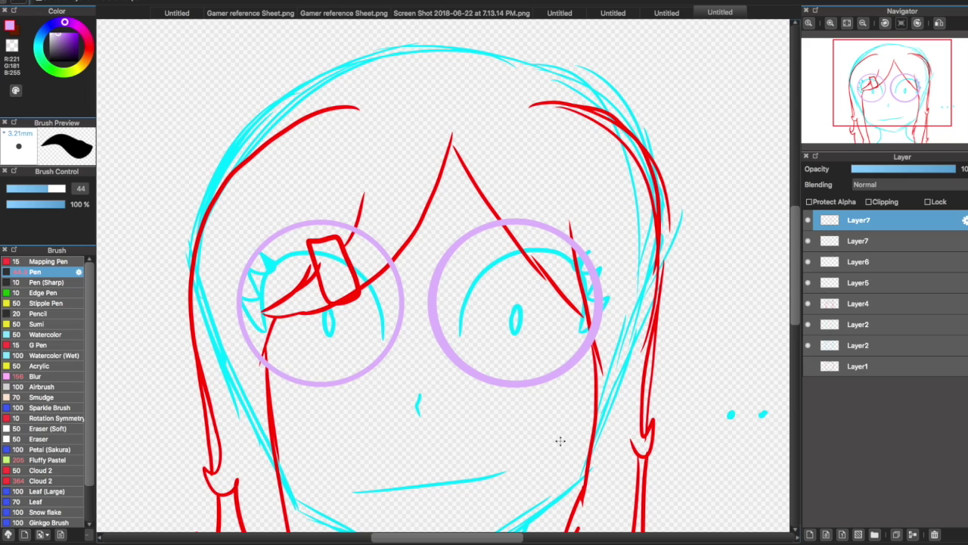
{"action": "key", "text": "ctrl+z"}
{"action": "left_click_drag", "start_coordinate": [412, 270], "coordinate": [433, 304]}
{"action": "mouse_move", "coordinate": [573, 241]}
{"action": "left_mouse_down"}
{"action": "mouse_move", "coordinate": [609, 278]}
{"action": "mouse_move", "coordinate": [633, 255]}
{"action": "left_mouse_up"}
{"action": "mouse_move", "coordinate": [258, 242]}
{"action": "left_mouse_down"}
{"action": "mouse_move", "coordinate": [215, 276]}
{"action": "mouse_move", "coordinate": [219, 314]}
{"action": "left_mouse_up"}
{"action": "left_click", "coordinate": [862, 23]}
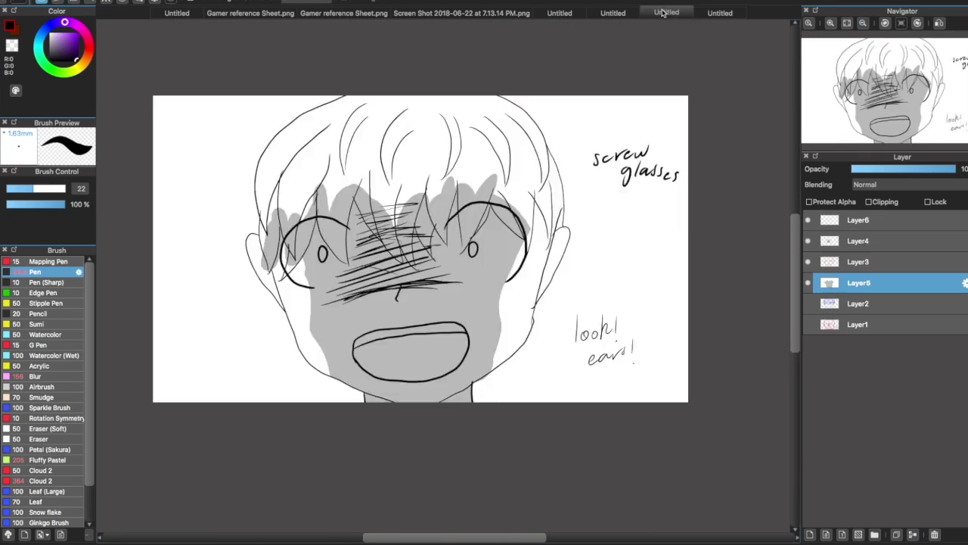
Return to the canvas with the purple glasses and ink the left ear, fringe and side hair in thin black
{"action": "left_click", "coordinate": [720, 12]}
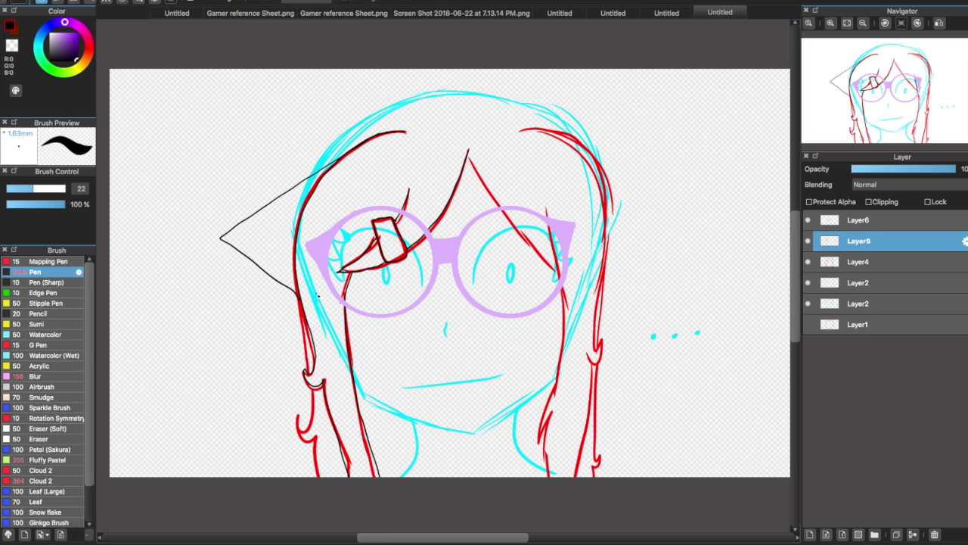
{"action": "left_click_drag", "start_coordinate": [468, 158], "coordinate": [564, 301]}
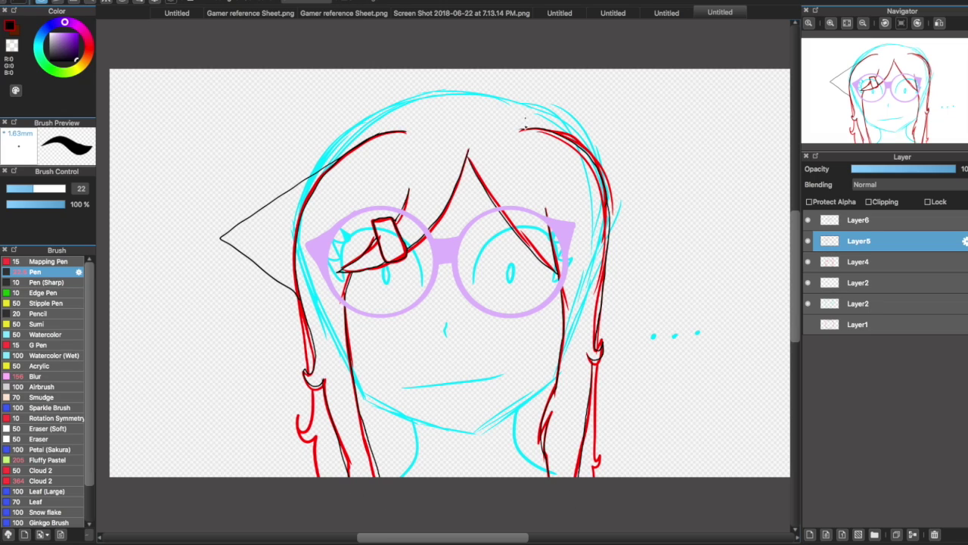
{"action": "mouse_move", "coordinate": [524, 128]}
{"action": "left_mouse_down"}
{"action": "mouse_move", "coordinate": [698, 177]}
{"action": "mouse_move", "coordinate": [609, 297]}
{"action": "left_mouse_up"}
{"action": "key", "text": "ctrl+z"}
{"action": "left_click_drag", "start_coordinate": [579, 135], "coordinate": [607, 295]}
{"action": "key", "text": "ctrl+z"}
{"action": "key", "text": "ctrl+z"}
{"action": "key", "text": "ctrl+z"}
Ink the pointed right ear, the top of the head and the jawline in thin black
{"action": "left_click_drag", "start_coordinate": [576, 127], "coordinate": [310, 175]}
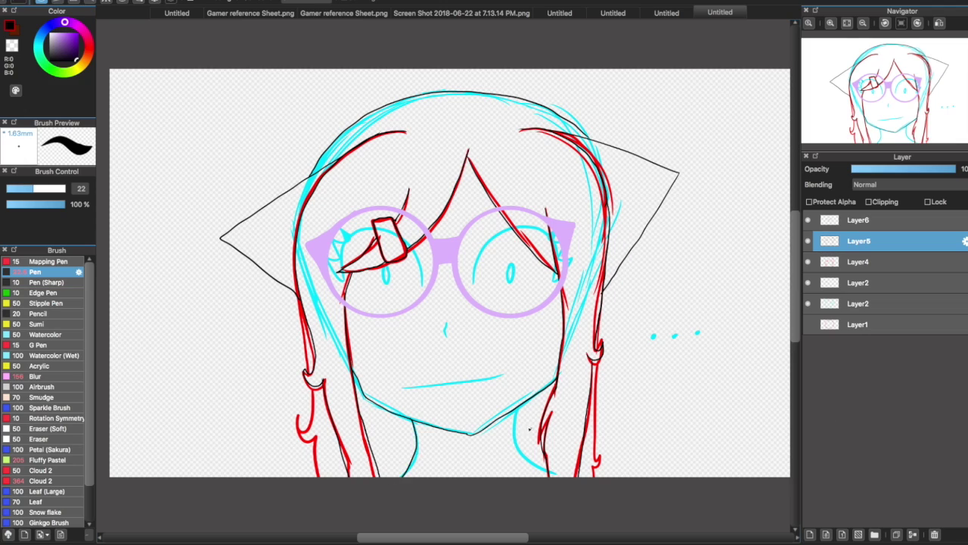
Ink the right eye's curved lid and spiky black lashes on a new layer, and fit a mirrored copy over the left eye
{"action": "left_click", "coordinate": [506, 379], "text": "shift"}
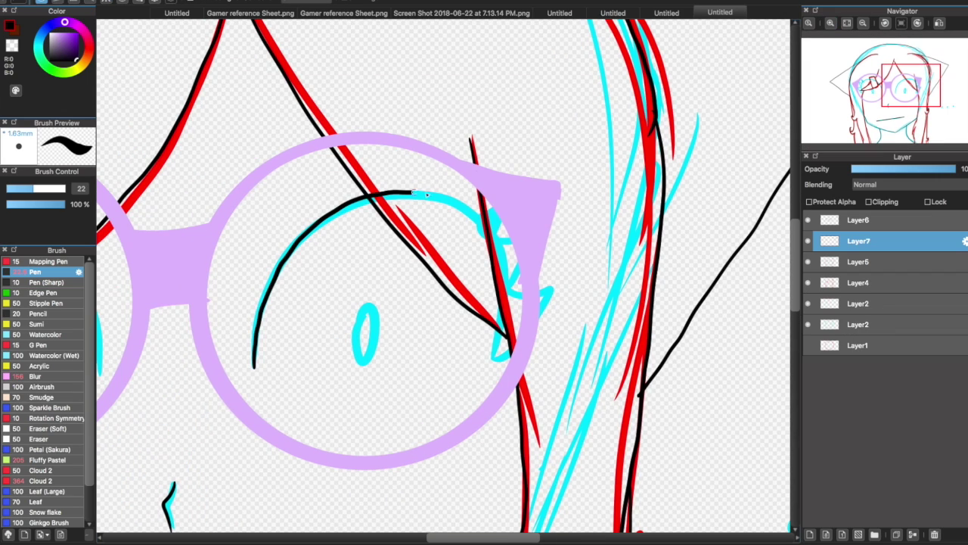
{"action": "left_click_drag", "start_coordinate": [484, 203], "coordinate": [504, 348]}
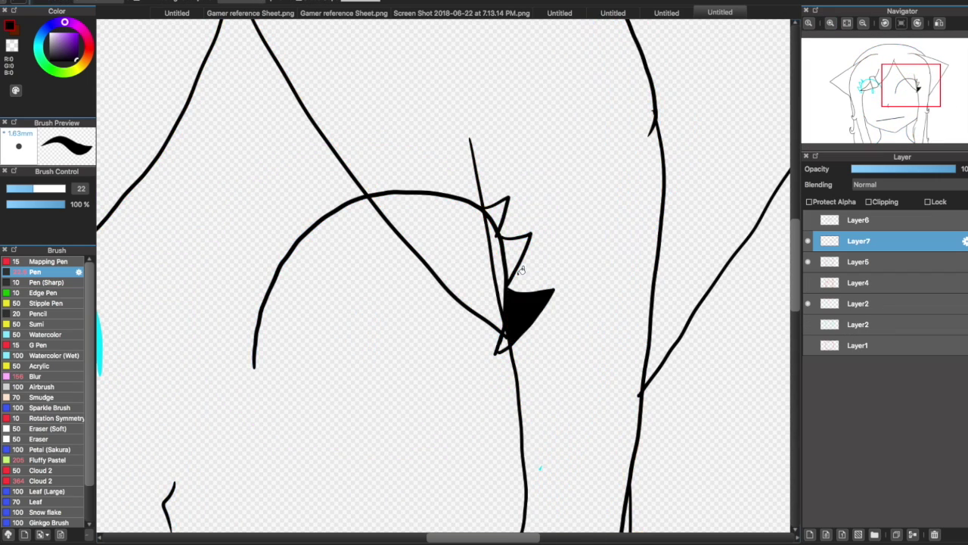
{"action": "key", "text": "super+minus"}
{"action": "left_click", "coordinate": [858, 534]}
{"action": "left_click", "coordinate": [260, 113]}
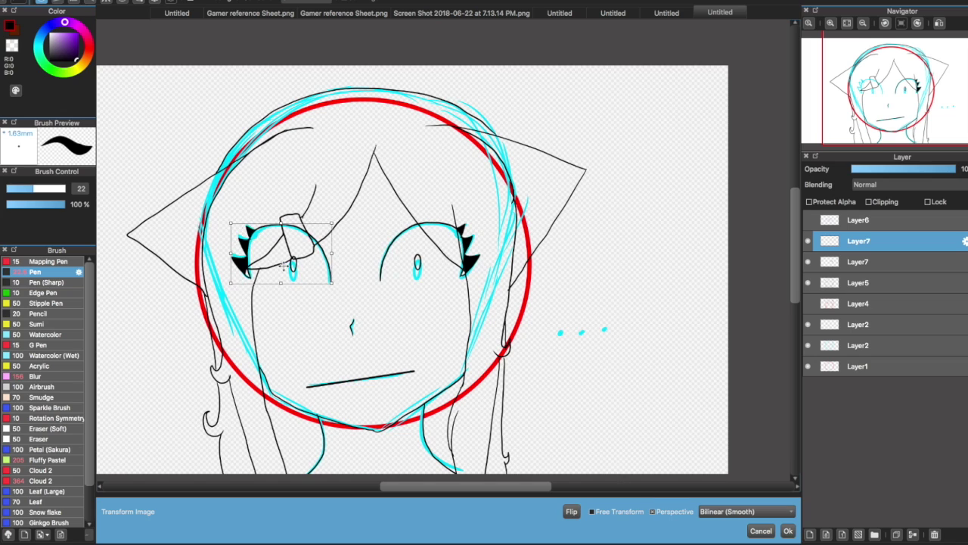
Fill the girl's hair and cat ears with dark grey (RGB 43, 43, 43)
{"action": "scroll", "coordinate": [283, 265], "scroll_direction": "up", "scroll_amount": 5}
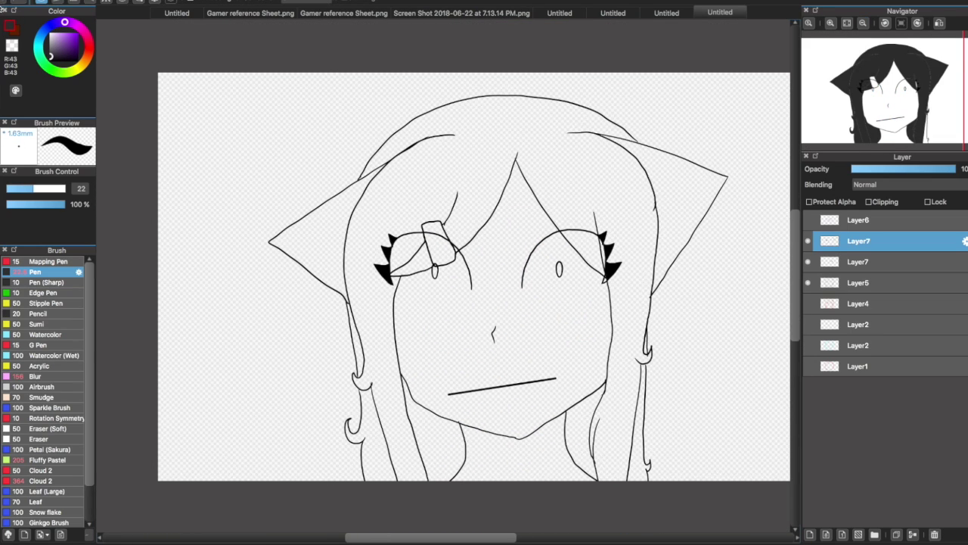
{"action": "left_click", "coordinate": [457, 249]}
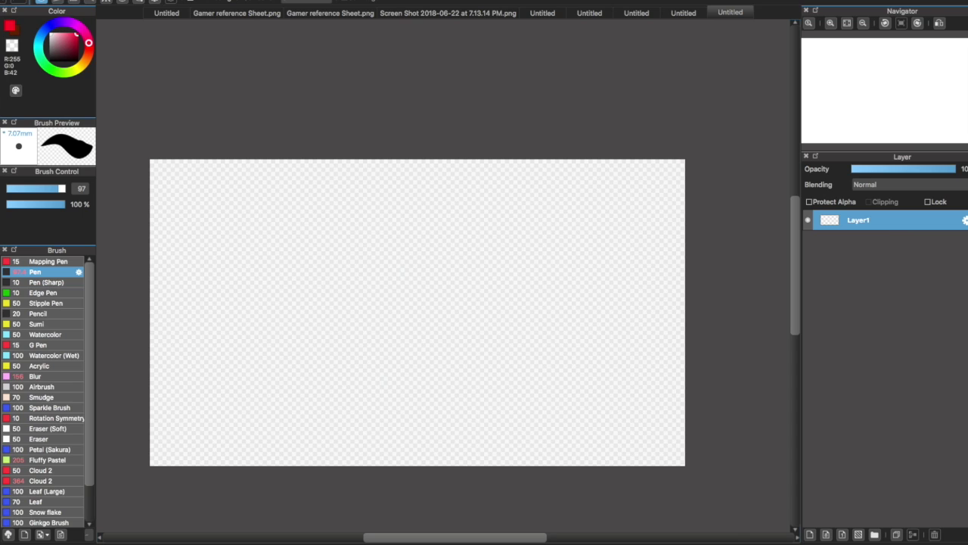
Sketch a rounded blanket with a folded upper edge in red on a new blank canvas
{"action": "mouse_move", "coordinate": [379, 309]}
{"action": "left_mouse_down"}
{"action": "mouse_move", "coordinate": [325, 443]}
{"action": "mouse_move", "coordinate": [488, 333]}
{"action": "mouse_move", "coordinate": [477, 467]}
{"action": "left_mouse_up"}
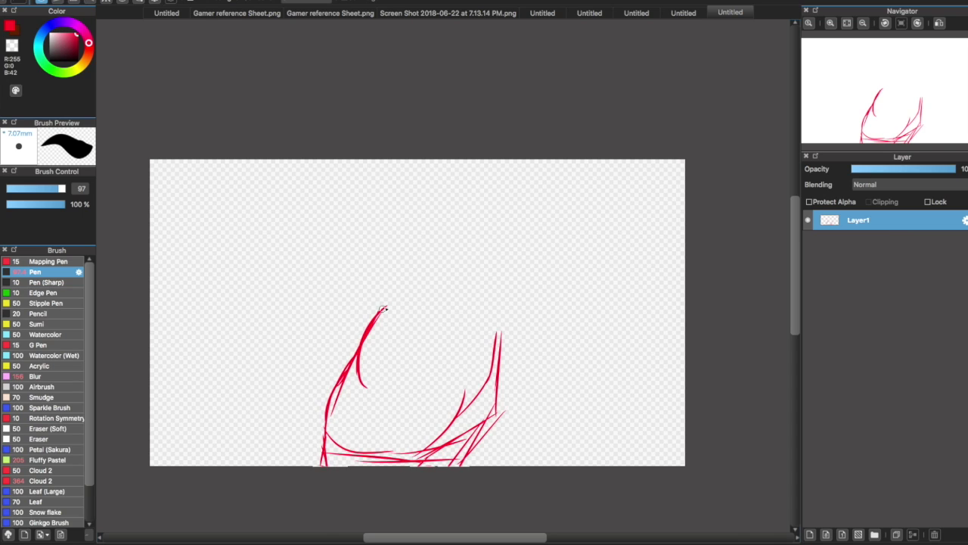
{"action": "left_click_drag", "start_coordinate": [379, 313], "coordinate": [388, 330]}
{"action": "mouse_move", "coordinate": [381, 297]}
{"action": "left_mouse_down"}
{"action": "mouse_move", "coordinate": [391, 332]}
{"action": "mouse_move", "coordinate": [501, 335]}
{"action": "left_mouse_up"}
{"action": "left_click_drag", "start_coordinate": [390, 323], "coordinate": [499, 342]}
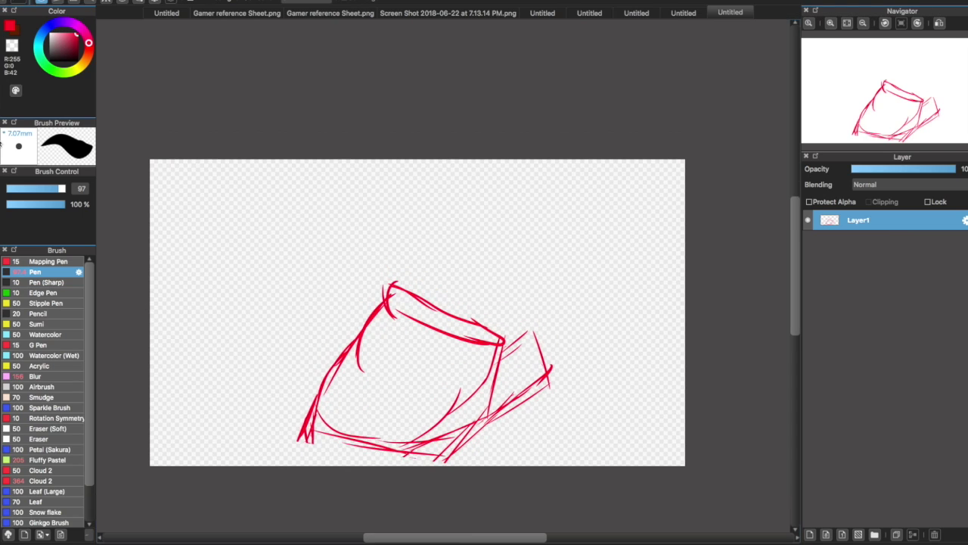
Sketch the mattress edges and the head of the bed in red around the blanket
{"action": "left_click_drag", "start_coordinate": [310, 432], "coordinate": [431, 462]}
{"action": "left_click_drag", "start_coordinate": [317, 409], "coordinate": [287, 457]}
{"action": "left_click_drag", "start_coordinate": [550, 356], "coordinate": [503, 395]}
{"action": "left_click_drag", "start_coordinate": [521, 333], "coordinate": [430, 277]}
{"action": "mouse_move", "coordinate": [513, 319]}
{"action": "left_mouse_down"}
{"action": "mouse_move", "coordinate": [393, 265]}
{"action": "mouse_move", "coordinate": [563, 299]}
{"action": "left_mouse_up"}
Sketch a pillow in blue on a new layer at the head of the bed
{"action": "left_click", "coordinate": [811, 538]}
{"action": "left_click", "coordinate": [859, 240]}
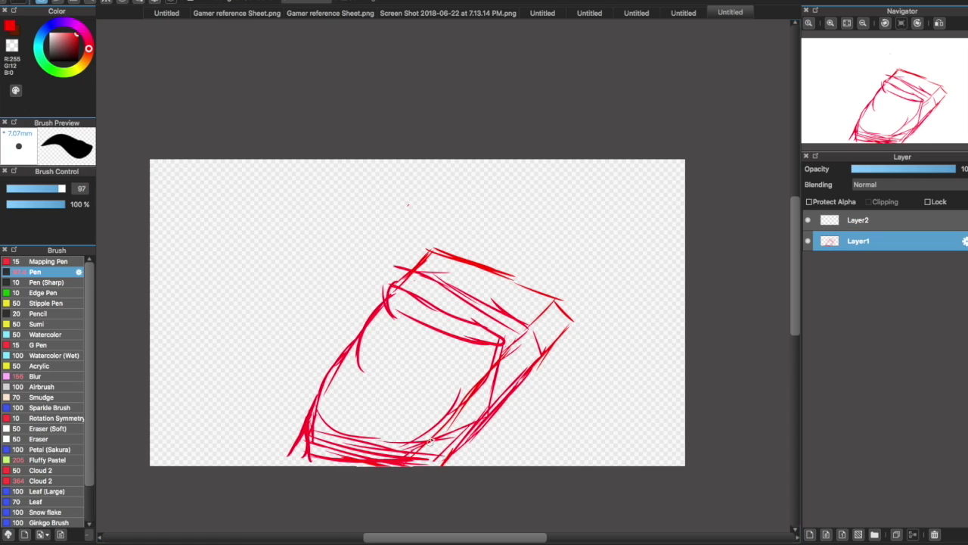
{"action": "left_click", "coordinate": [858, 220]}
{"action": "left_click", "coordinate": [53, 25]}
{"action": "left_click_drag", "start_coordinate": [431, 179], "coordinate": [436, 227]}
{"action": "mouse_move", "coordinate": [443, 251]}
{"action": "left_mouse_down"}
{"action": "mouse_move", "coordinate": [446, 287]}
{"action": "mouse_move", "coordinate": [418, 327]}
{"action": "left_mouse_up"}
{"action": "key", "text": "ctrl+z"}
{"action": "key", "text": "ctrl+z"}
{"action": "mouse_move", "coordinate": [454, 182]}
{"action": "left_mouse_down"}
{"action": "mouse_move", "coordinate": [443, 259]}
{"action": "mouse_move", "coordinate": [457, 275]}
{"action": "mouse_move", "coordinate": [478, 259]}
{"action": "left_mouse_up"}
{"action": "key", "text": "ctrl+z"}
Sketch the sleeper's round head and two oval hands in green on a new layer
{"action": "left_click", "coordinate": [810, 539]}
{"action": "left_click", "coordinate": [59, 71]}
{"action": "left_click", "coordinate": [76, 47]}
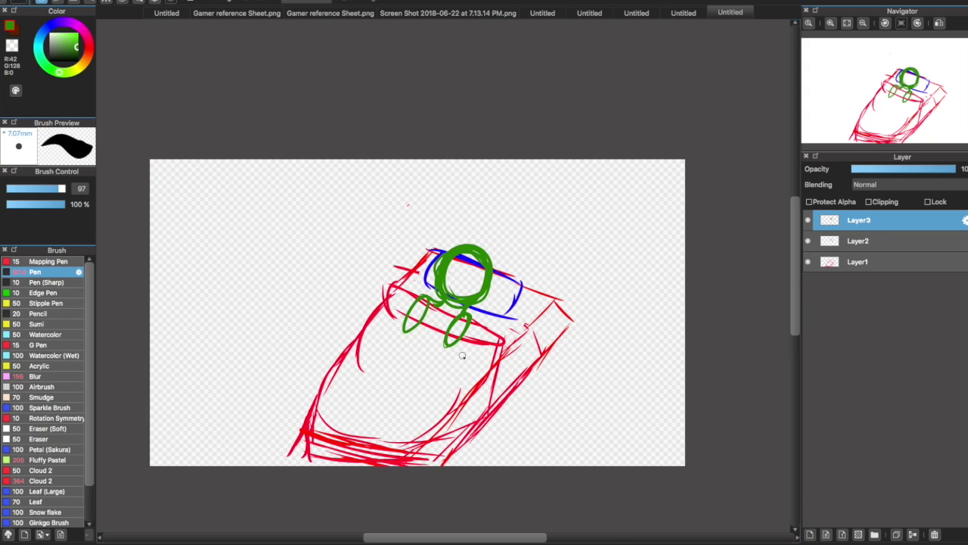
Sketch the sleeper's hair in cyan, and ink the hair, face and hands in thin black on separate layers
{"action": "left_click", "coordinate": [810, 534]}
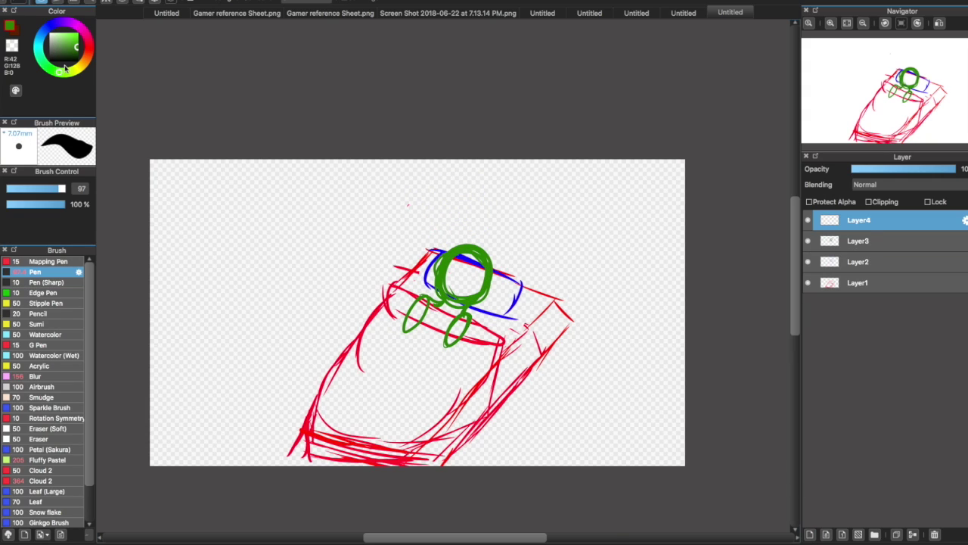
{"action": "left_click", "coordinate": [811, 534]}
{"action": "left_click", "coordinate": [811, 534]}
{"action": "left_click", "coordinate": [30, 188]}
{"action": "scroll", "coordinate": [488, 229], "scroll_direction": "up", "scroll_amount": 3}
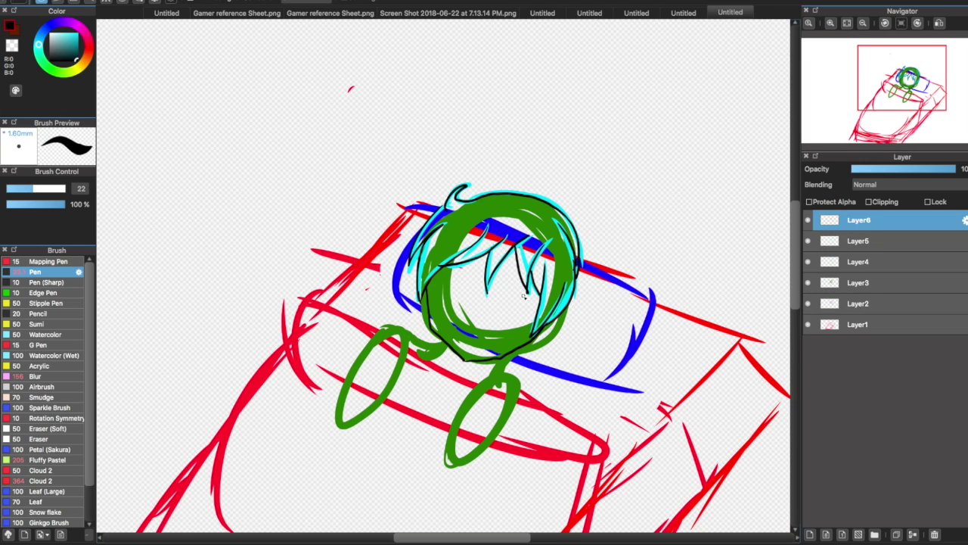
{"action": "left_click_drag", "start_coordinate": [457, 429], "coordinate": [501, 377]}
{"action": "left_click_drag", "start_coordinate": [401, 333], "coordinate": [408, 350]}
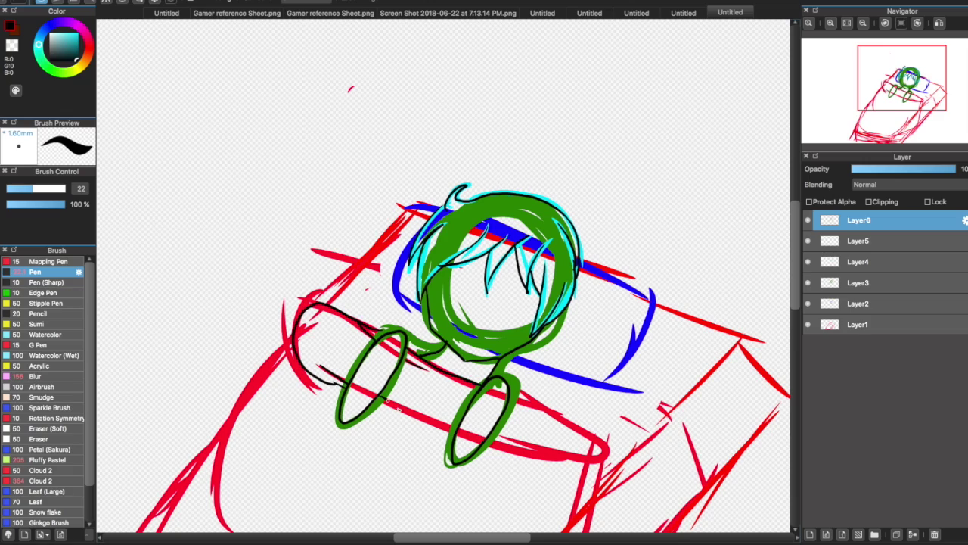
Hide the green body sketch and ink the blanket's folded edge and outline in thin black
{"action": "scroll", "coordinate": [659, 434], "scroll_direction": "up", "scroll_amount": 5}
{"action": "left_click", "coordinate": [808, 282]}
{"action": "scroll", "coordinate": [254, 349], "scroll_direction": "down", "scroll_amount": 3}
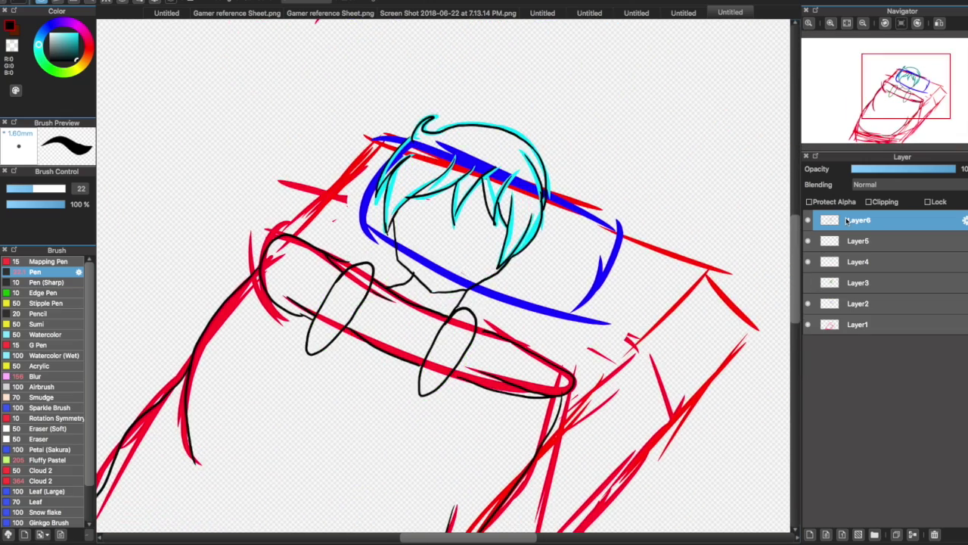
{"action": "scroll", "coordinate": [254, 349], "scroll_direction": "up", "scroll_amount": 4}
{"action": "scroll", "coordinate": [254, 350], "scroll_direction": "down", "scroll_amount": 5}
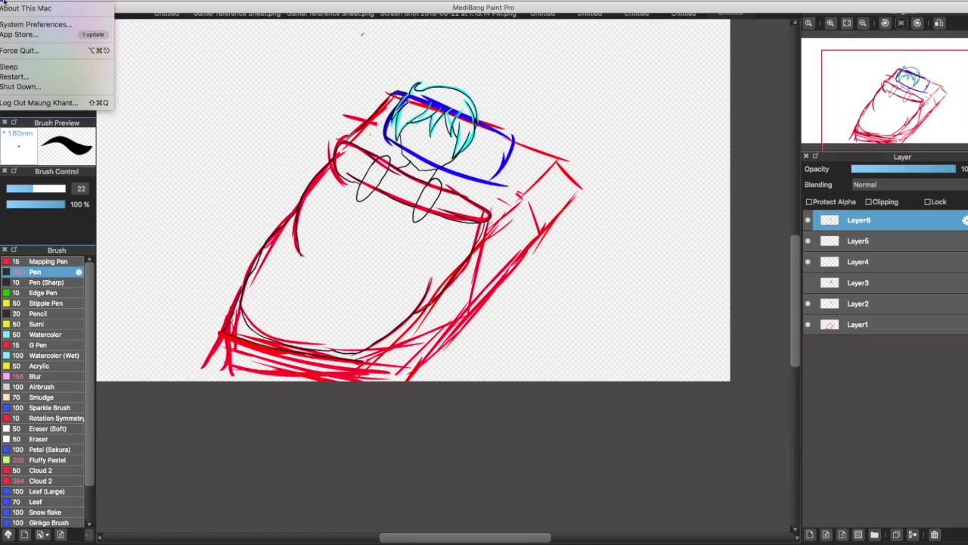
Hide the red, cyan and blue sketch layers and ink the pillow in thin black
{"action": "left_click", "coordinate": [808, 323]}
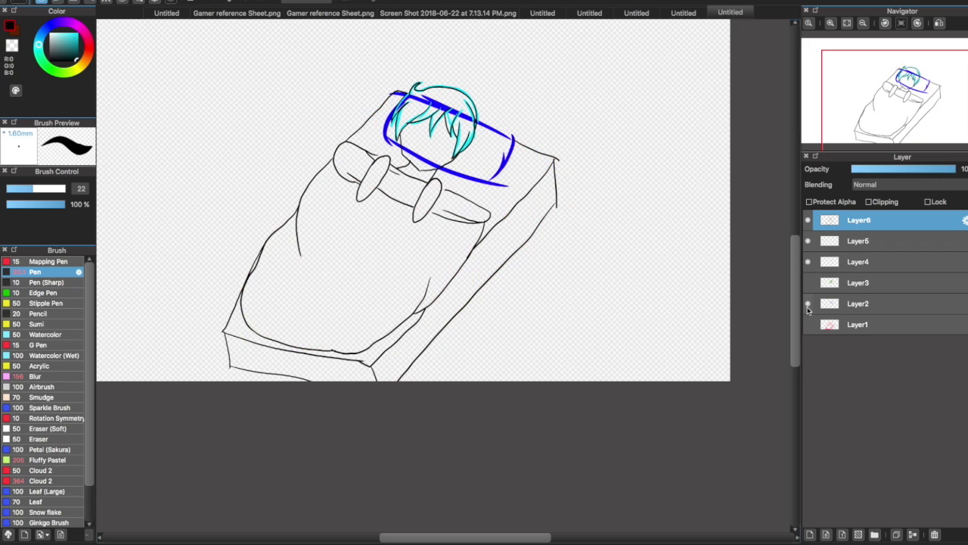
{"action": "left_click", "coordinate": [808, 262]}
{"action": "scroll", "coordinate": [454, 136], "scroll_direction": "up", "scroll_amount": 4}
{"action": "left_click", "coordinate": [808, 303]}
Draw a gathered hanging curtain in thin black in the canvas's upper left area
{"action": "scroll", "coordinate": [874, 70], "scroll_direction": "down", "scroll_amount": 5}
{"action": "left_click_drag", "start_coordinate": [342, 237], "coordinate": [320, 186]}
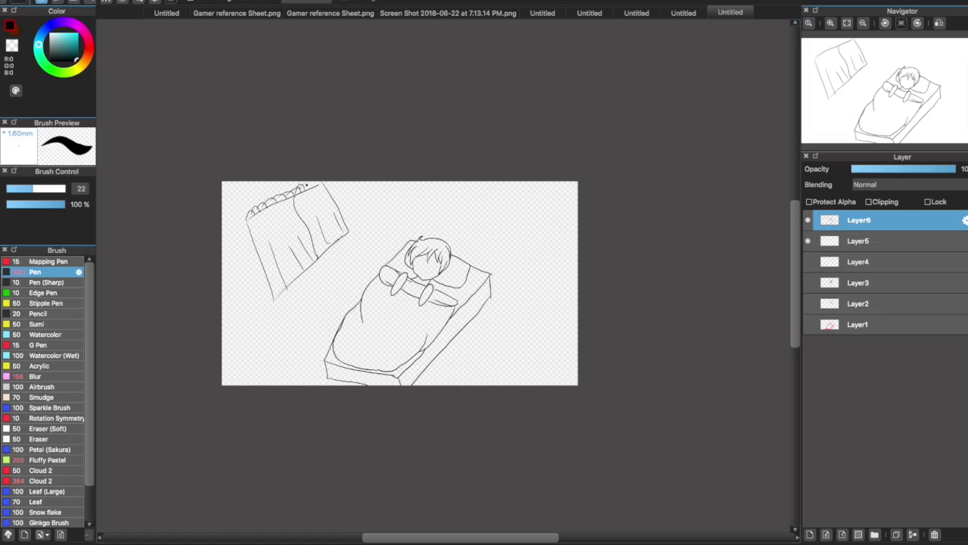
Draw the sleeping boy's round eyes, small nose and slight smile in black, adjusting the features with a transform
{"action": "scroll", "coordinate": [325, 189], "scroll_direction": "up", "scroll_amount": 5}
{"action": "left_click_drag", "start_coordinate": [345, 173], "coordinate": [344, 213]}
{"action": "scroll", "coordinate": [277, 277], "scroll_direction": "up", "scroll_amount": 2}
{"action": "left_click_drag", "start_coordinate": [325, 251], "coordinate": [373, 269]}
{"action": "scroll", "coordinate": [373, 269], "scroll_direction": "down", "scroll_amount": 3}
{"action": "scroll", "coordinate": [363, 249], "scroll_direction": "up", "scroll_amount": 3}
{"action": "key", "text": "super+z"}
{"action": "left_click_drag", "start_coordinate": [354, 226], "coordinate": [377, 265]}
{"action": "scroll", "coordinate": [364, 242], "scroll_direction": "down", "scroll_amount": 3}
{"action": "scroll", "coordinate": [301, 142], "scroll_direction": "up", "scroll_amount": 4}
{"action": "scroll", "coordinate": [301, 142], "scroll_direction": "down", "scroll_amount": 4}
{"action": "scroll", "coordinate": [301, 141], "scroll_direction": "up", "scroll_amount": 4}
{"action": "key", "text": "super+t"}
{"action": "key", "text": "Return"}
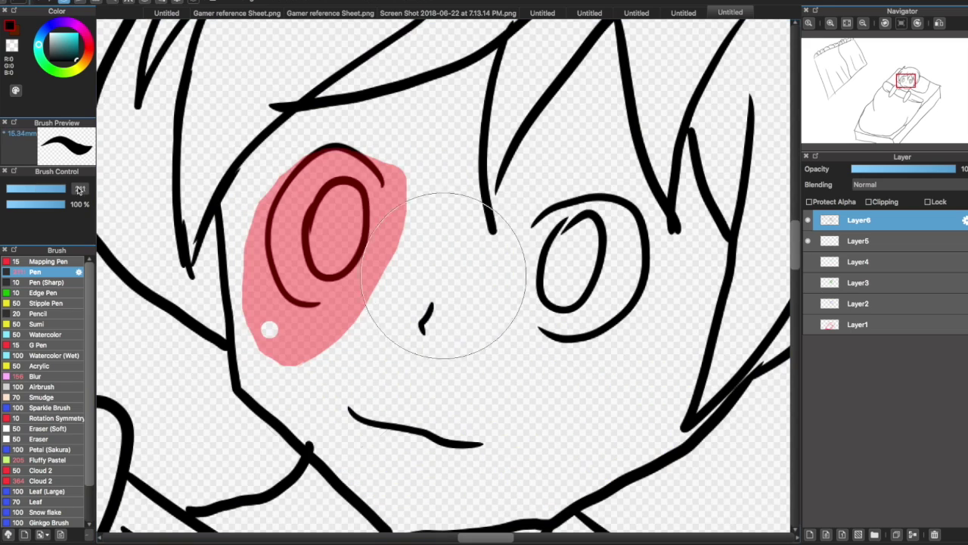
Revisit the cat-eared girl's canvas, return to the boy in bed and place a white-filled layer beneath his line art
{"action": "left_click_drag", "start_coordinate": [63, 191], "coordinate": [37, 189]}
{"action": "scroll", "coordinate": [454, 152], "scroll_direction": "down", "scroll_amount": 5}
{"action": "left_click", "coordinate": [681, 13]}
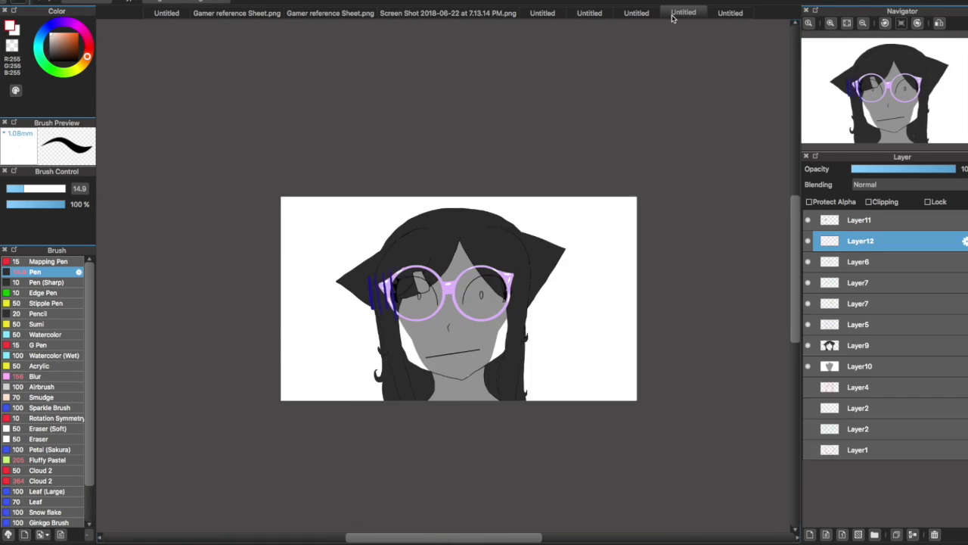
{"action": "left_click", "coordinate": [730, 13]}
{"action": "scroll", "coordinate": [422, 227], "scroll_direction": "up", "scroll_amount": 5}
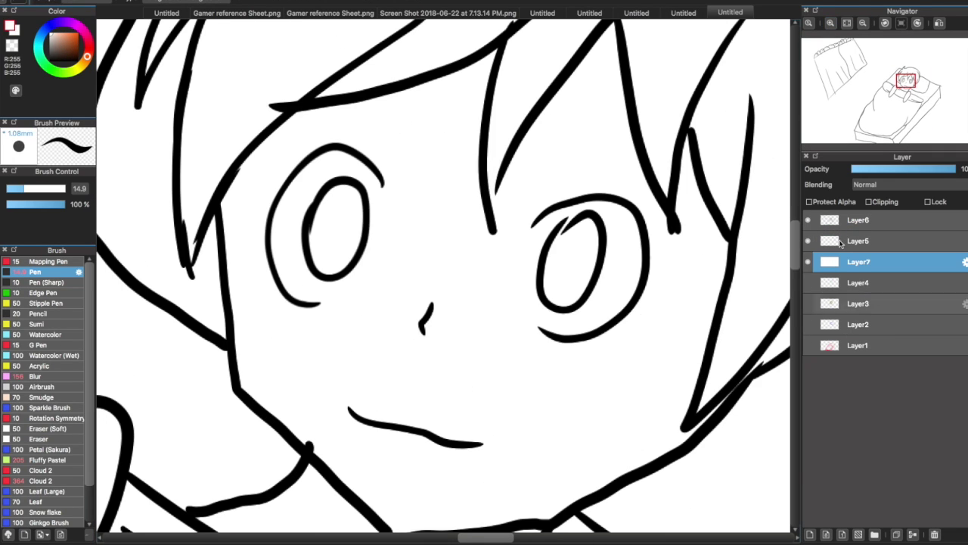
Make an enlarged close-up of the boy's face and paint thick cyan tear streaks below both eyes
{"action": "left_click", "coordinate": [859, 220]}
{"action": "left_click", "coordinate": [260, 205]}
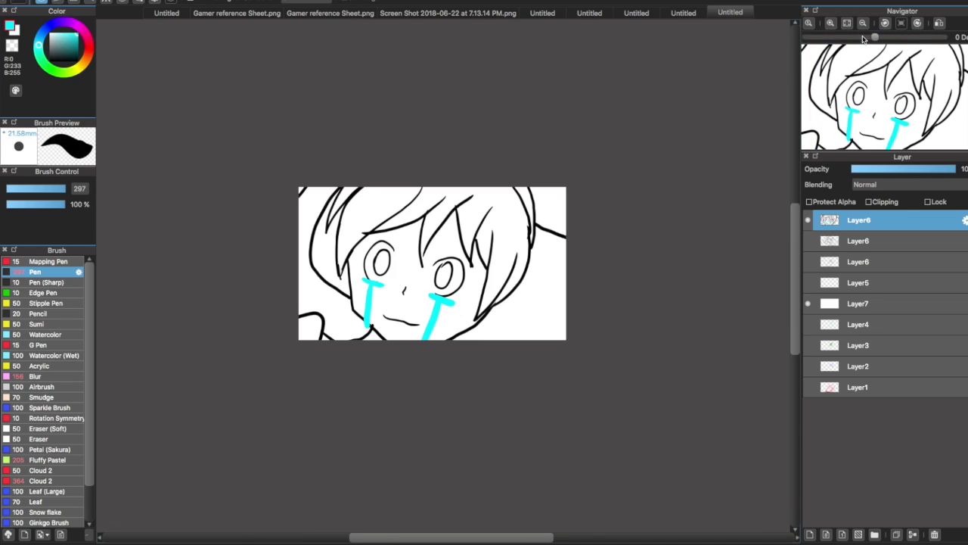
Create a new canvas and sketch a thick cyan contour curving from the upper edge to the right edge
{"action": "left_click", "coordinate": [683, 12]}
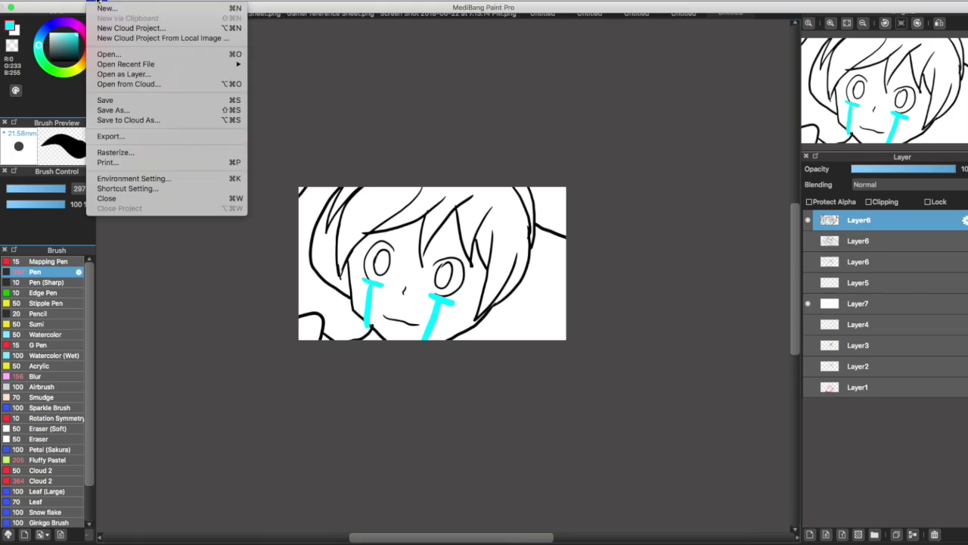
{"action": "left_click_drag", "start_coordinate": [490, 163], "coordinate": [504, 255]}
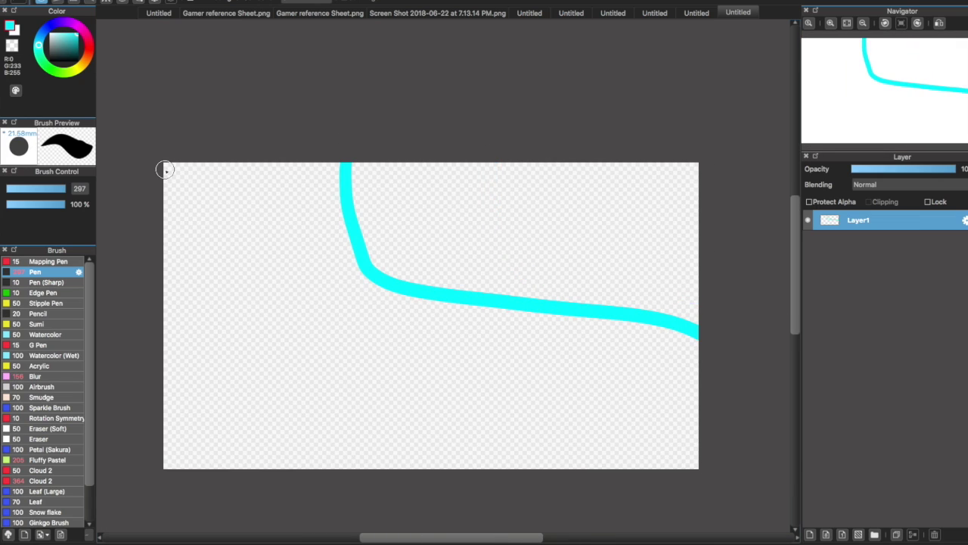
Sketch a wedge-shaped hand and its forearm in purple (RGB 136, 0, 255) on a new layer over the contour
{"action": "left_click", "coordinate": [65, 22]}
{"action": "left_click", "coordinate": [810, 535]}
{"action": "left_click_drag", "start_coordinate": [428, 257], "coordinate": [552, 270]}
{"action": "left_click_drag", "start_coordinate": [550, 273], "coordinate": [454, 371]}
{"action": "left_click_drag", "start_coordinate": [426, 258], "coordinate": [401, 368]}
{"action": "left_click_drag", "start_coordinate": [413, 310], "coordinate": [333, 468]}
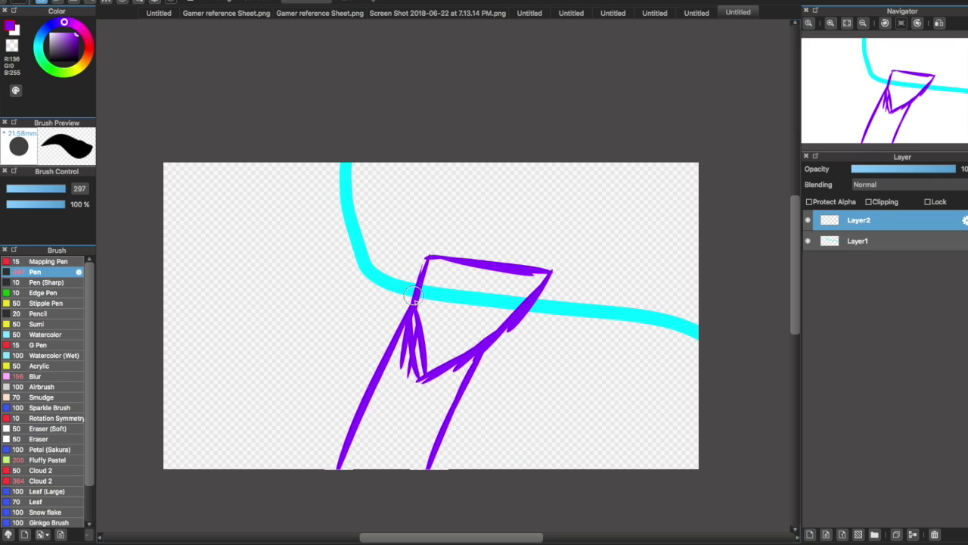
{"action": "left_click_drag", "start_coordinate": [477, 349], "coordinate": [431, 467]}
Round off the purple hand's upper edge, add the thumb and put small accent marks beside it
{"action": "left_click_drag", "start_coordinate": [427, 253], "coordinate": [549, 266]}
{"action": "left_click_drag", "start_coordinate": [405, 323], "coordinate": [412, 330]}
{"action": "left_click_drag", "start_coordinate": [550, 272], "coordinate": [553, 302]}
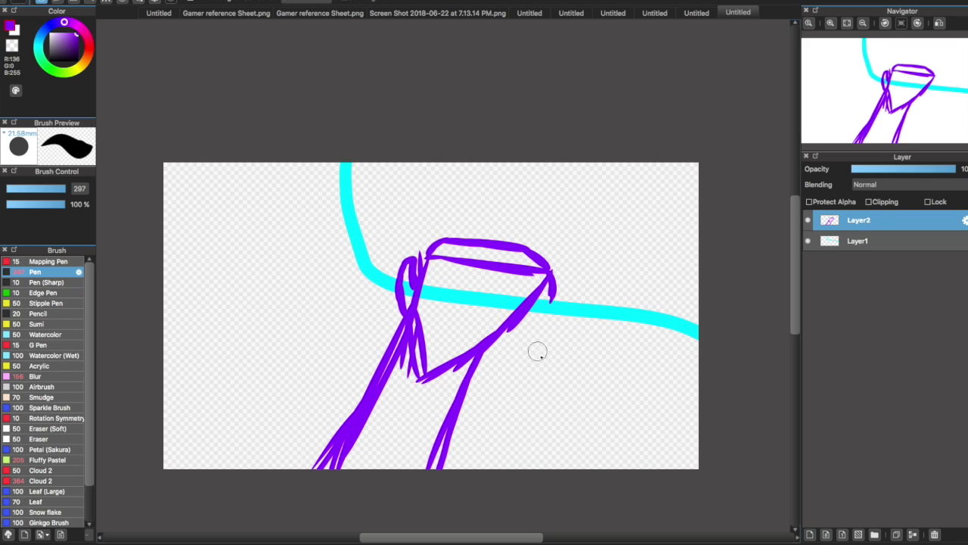
{"action": "mouse_move", "coordinate": [412, 261]}
{"action": "left_mouse_down"}
{"action": "mouse_move", "coordinate": [552, 272]}
{"action": "mouse_move", "coordinate": [412, 337]}
{"action": "left_mouse_up"}
{"action": "left_click_drag", "start_coordinate": [531, 231], "coordinate": [532, 248]}
Ink the contour, hand and forearm in thin black on a new layer, including the handwritten note "screw fingers"
{"action": "left_click", "coordinate": [810, 534]}
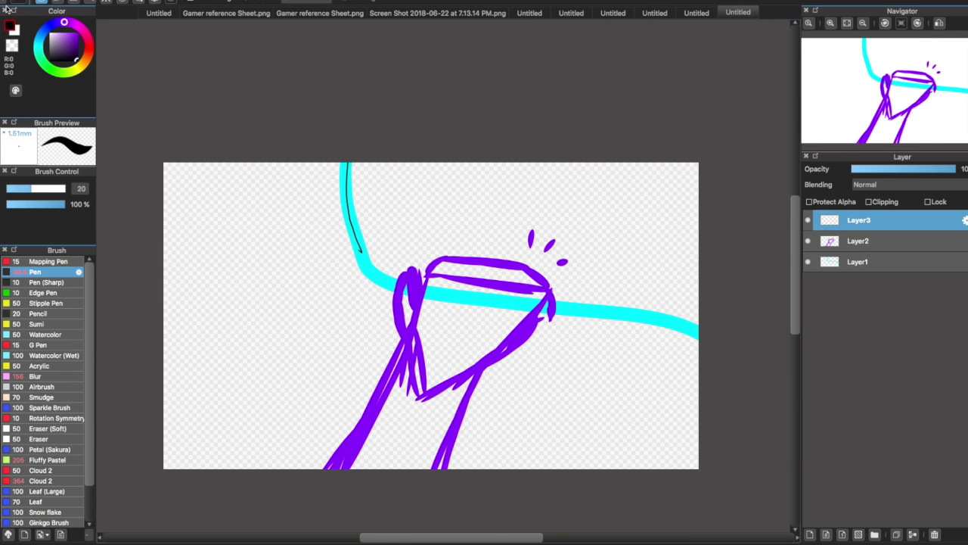
{"action": "left_click_drag", "start_coordinate": [344, 163], "coordinate": [397, 285]}
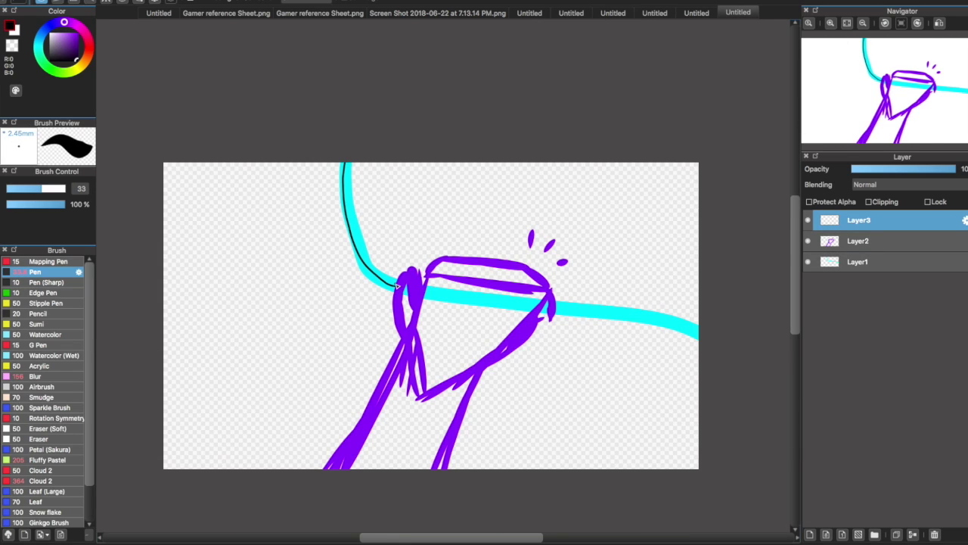
{"action": "left_click", "coordinate": [808, 240]}
{"action": "left_click_drag", "start_coordinate": [547, 305], "coordinate": [699, 327]}
{"action": "left_click_drag", "start_coordinate": [418, 289], "coordinate": [430, 288]}
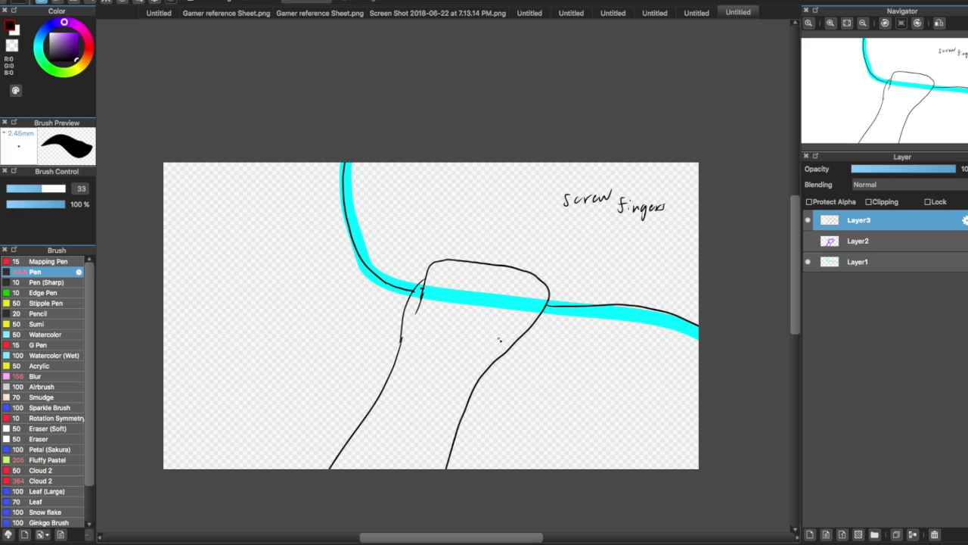
Hide the cyan contour layer and draw three short black accent lines above the hand
{"action": "left_click", "coordinate": [808, 262]}
{"action": "left_click_drag", "start_coordinate": [526, 243], "coordinate": [530, 258]}
{"action": "left_click_drag", "start_coordinate": [535, 251], "coordinate": [540, 262]}
{"action": "left_click_drag", "start_coordinate": [554, 258], "coordinate": [543, 262]}
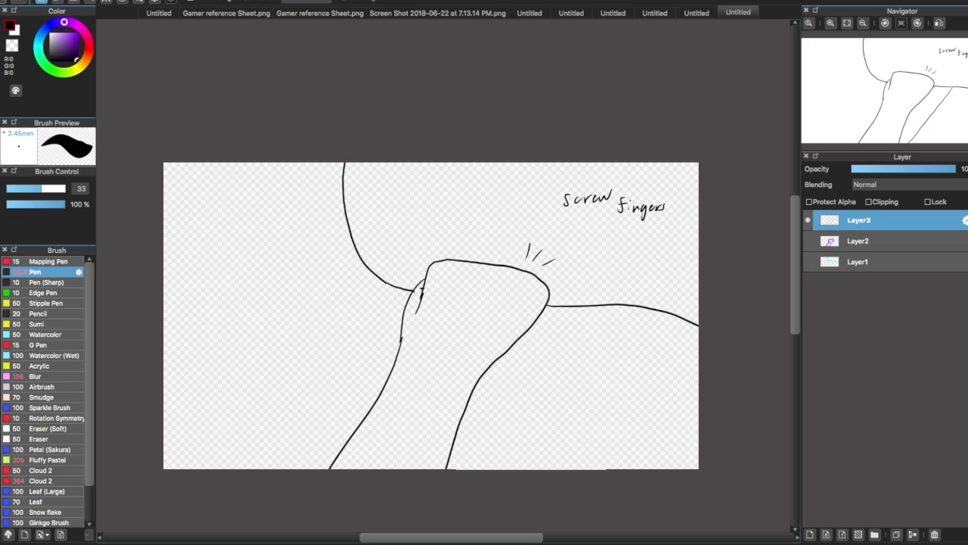
{"action": "left_click_drag", "start_coordinate": [401, 339], "coordinate": [206, 468]}
{"action": "left_click_drag", "start_coordinate": [235, 451], "coordinate": [242, 467]}
{"action": "left_click_drag", "start_coordinate": [268, 434], "coordinate": [286, 468]}
{"action": "left_click_drag", "start_coordinate": [301, 414], "coordinate": [327, 466]}
{"action": "left_click_drag", "start_coordinate": [327, 393], "coordinate": [350, 436]}
{"action": "key", "text": "super+z"}
{"action": "key", "text": "super+z"}
{"action": "key", "text": "super+z"}
{"action": "key", "text": "super+z"}
{"action": "key", "text": "super+z"}
{"action": "key", "text": "super+z"}
Draw a narrow diagonal band divided by crossbars on both sides of the forearm in thin black
{"action": "left_click_drag", "start_coordinate": [477, 382], "coordinate": [624, 305]}
{"action": "left_click_drag", "start_coordinate": [666, 312], "coordinate": [457, 427]}
{"action": "left_click_drag", "start_coordinate": [385, 387], "coordinate": [182, 469]}
{"action": "left_click_drag", "start_coordinate": [225, 454], "coordinate": [231, 469]}
{"action": "left_click_drag", "start_coordinate": [272, 434], "coordinate": [288, 469]}
{"action": "left_click_drag", "start_coordinate": [306, 421], "coordinate": [319, 460]}
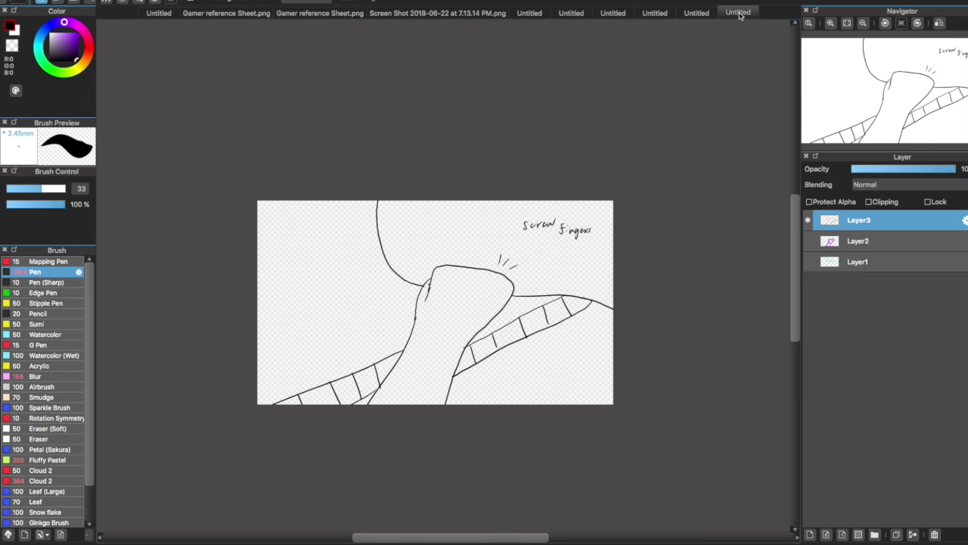
Place a magenta guide circle on a second layer, below and to the right of the red circle on a new canvas
{"action": "left_click", "coordinate": [809, 534]}
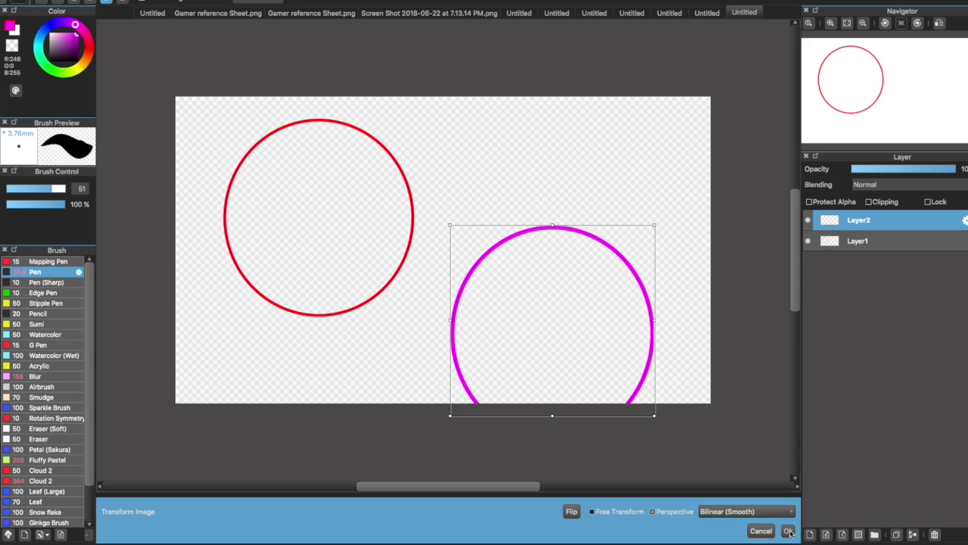
{"action": "left_click", "coordinate": [788, 532]}
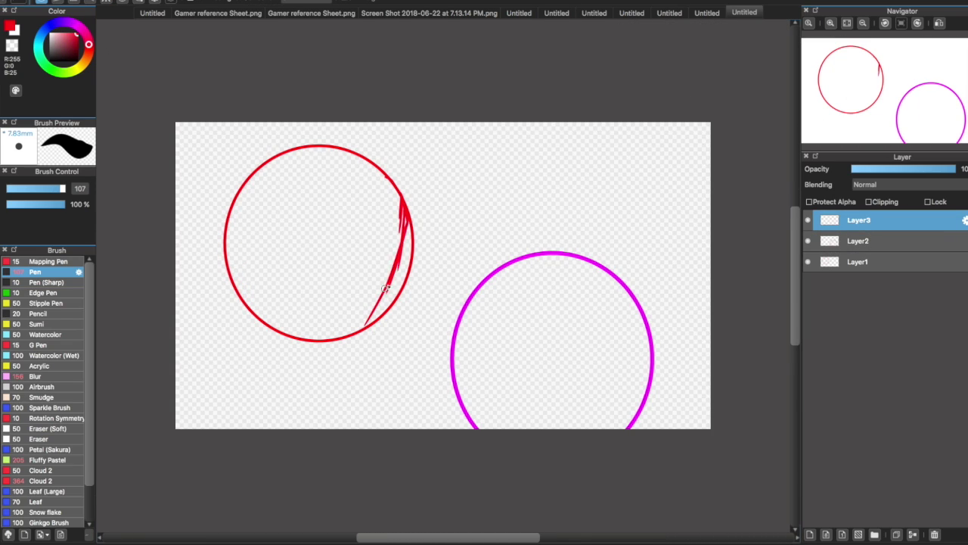
Sketch a head outline with a pointed chin in red on a new layer, and hide the red circle layer
{"action": "key", "text": "ctrl+z"}
{"action": "left_click_drag", "start_coordinate": [340, 249], "coordinate": [374, 292]}
{"action": "key", "text": "ctrl+z"}
{"action": "mouse_move", "coordinate": [227, 212]}
{"action": "left_mouse_down"}
{"action": "mouse_move", "coordinate": [248, 298]}
{"action": "mouse_move", "coordinate": [378, 155]}
{"action": "mouse_move", "coordinate": [281, 317]}
{"action": "left_mouse_up"}
{"action": "key", "text": "ctrl+z"}
{"action": "key", "text": "ctrl+z"}
{"action": "left_click_drag", "start_coordinate": [352, 150], "coordinate": [405, 219]}
{"action": "left_click", "coordinate": [808, 262]}
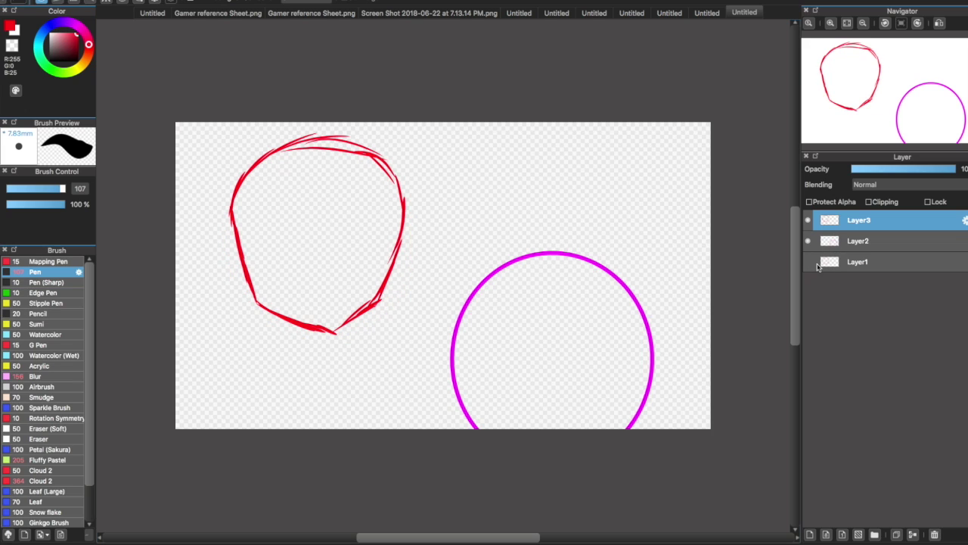
Sketch the open mouth, small nose and both wide eyes with oval pupils in red on the face
{"action": "left_click_drag", "start_coordinate": [363, 278], "coordinate": [333, 306]}
{"action": "left_click_drag", "start_coordinate": [340, 227], "coordinate": [369, 261]}
{"action": "left_click_drag", "start_coordinate": [349, 199], "coordinate": [378, 253]}
{"action": "left_click_drag", "start_coordinate": [363, 216], "coordinate": [364, 240]}
{"action": "left_click_drag", "start_coordinate": [331, 239], "coordinate": [333, 256]}
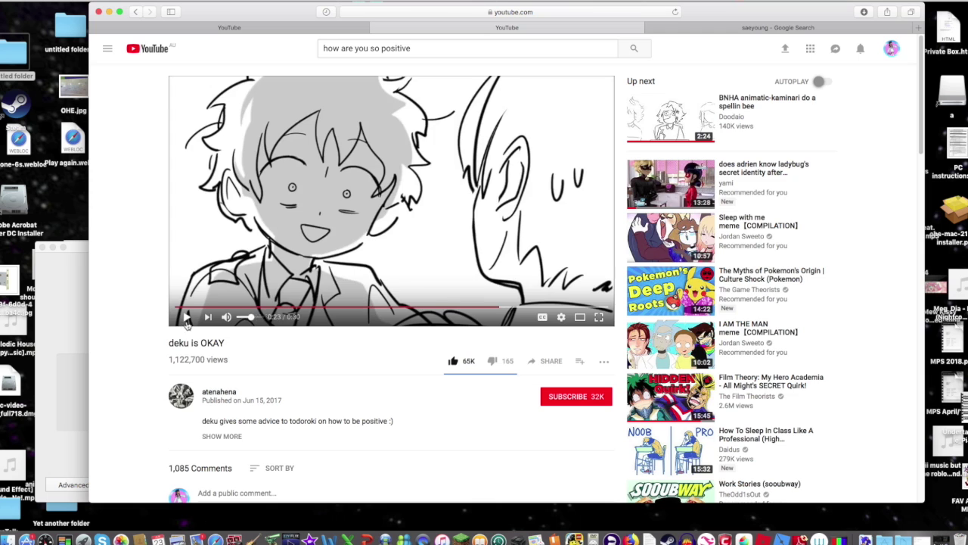
{"action": "left_click_drag", "start_coordinate": [280, 207], "coordinate": [255, 261]}
{"action": "mouse_move", "coordinate": [283, 225]}
{"action": "left_mouse_down"}
{"action": "mouse_move", "coordinate": [284, 248]}
{"action": "mouse_move", "coordinate": [267, 247]}
{"action": "left_mouse_up"}
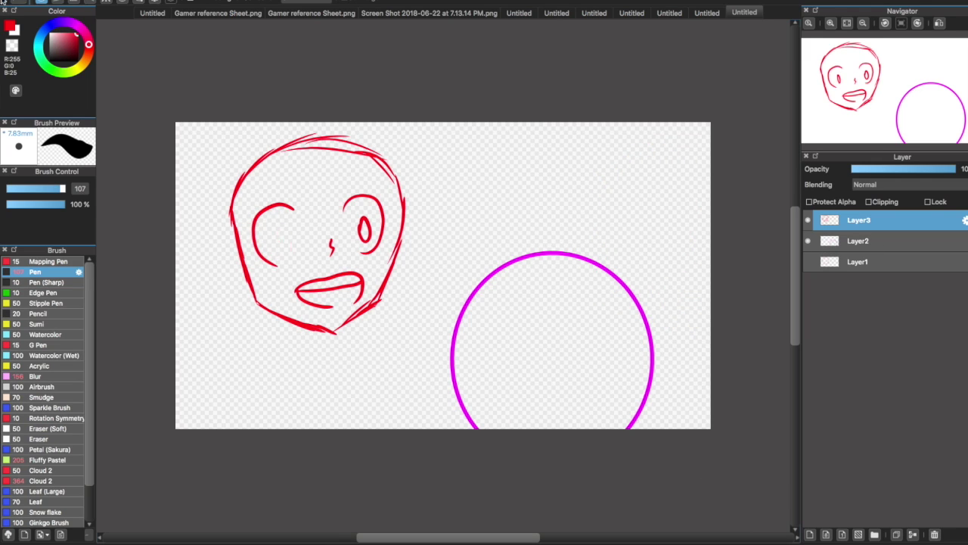
{"action": "key", "text": "ctrl+z"}
{"action": "left_click_drag", "start_coordinate": [369, 199], "coordinate": [370, 220]}
{"action": "key", "text": "x"}
{"action": "left_click_drag", "start_coordinate": [303, 182], "coordinate": [341, 184]}
{"action": "key", "text": "x"}
{"action": "key", "text": "ctrl+z"}
Sketch the ears, neck and shoulders in red around the head
{"action": "left_click_drag", "start_coordinate": [233, 221], "coordinate": [236, 281]}
{"action": "left_click_drag", "start_coordinate": [404, 214], "coordinate": [394, 265]}
Sketch the boy's hair in green over the head, with pointed bangs across the forehead and rounded strokes along the crown
{"action": "key", "text": "x"}
{"action": "left_click_drag", "start_coordinate": [333, 192], "coordinate": [304, 191]}
{"action": "key", "text": "ctrl+z"}
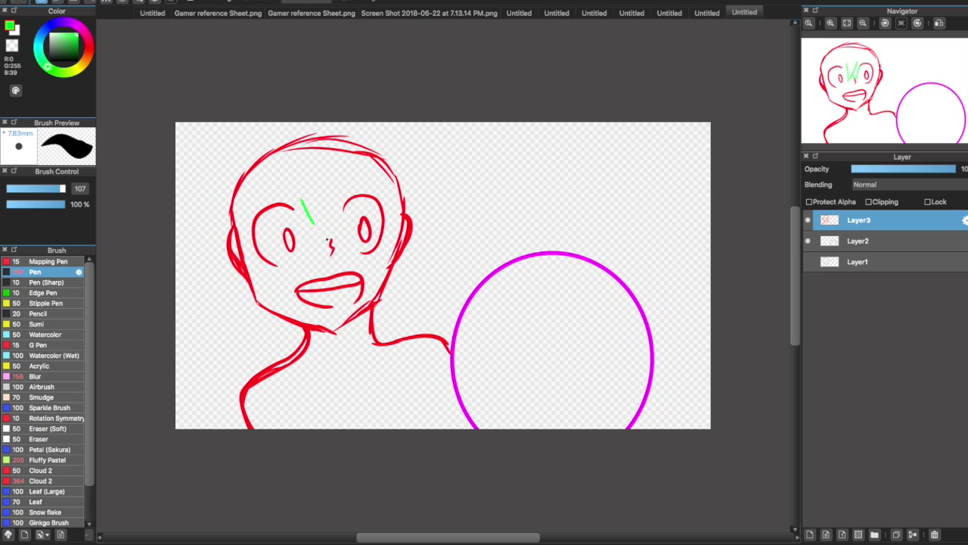
{"action": "left_click_drag", "start_coordinate": [257, 162], "coordinate": [240, 215]}
{"action": "left_click_drag", "start_coordinate": [379, 136], "coordinate": [356, 192]}
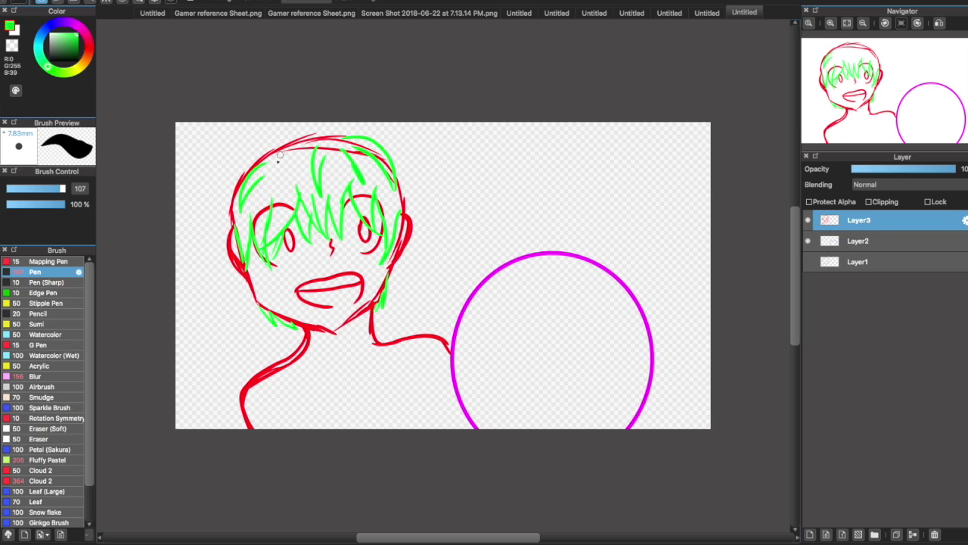
{"action": "left_click_drag", "start_coordinate": [272, 144], "coordinate": [234, 212]}
{"action": "left_click_drag", "start_coordinate": [288, 136], "coordinate": [348, 132]}
Sketch a hooded jacket with collar, sleeve folds and a cross necklace in blue over the boy's shoulders on a new layer
{"action": "left_click", "coordinate": [53, 27]}
{"action": "key", "text": "ctrl+shift+n"}
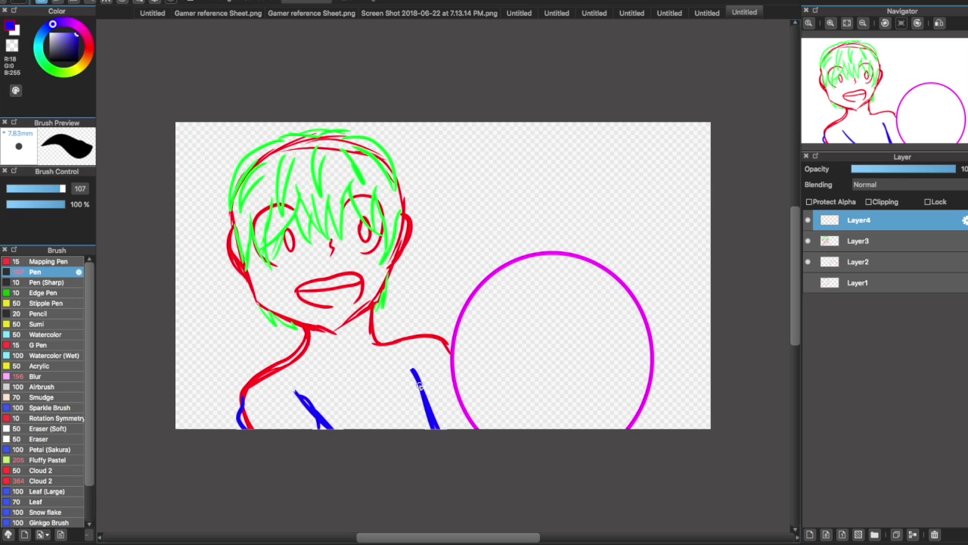
{"action": "key", "text": "ctrl+z"}
{"action": "left_click_drag", "start_coordinate": [283, 348], "coordinate": [344, 428]}
{"action": "left_click_drag", "start_coordinate": [382, 428], "coordinate": [409, 311]}
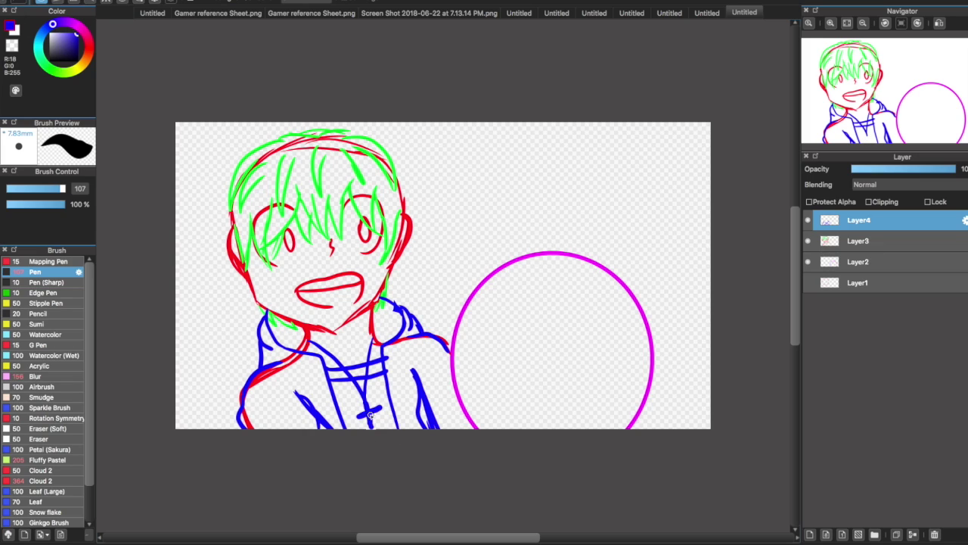
{"action": "left_click_drag", "start_coordinate": [270, 371], "coordinate": [275, 429]}
{"action": "left_click_drag", "start_coordinate": [416, 334], "coordinate": [449, 368]}
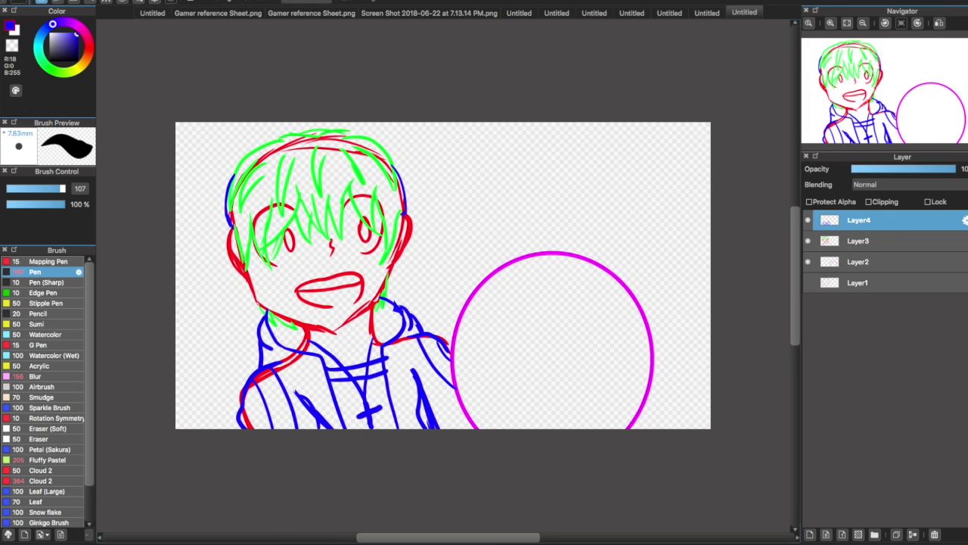
Sketch the second character's rounded hair in magenta over the guide circle on a new layer, with a pointed triangular shape inside it
{"action": "left_click", "coordinate": [810, 535]}
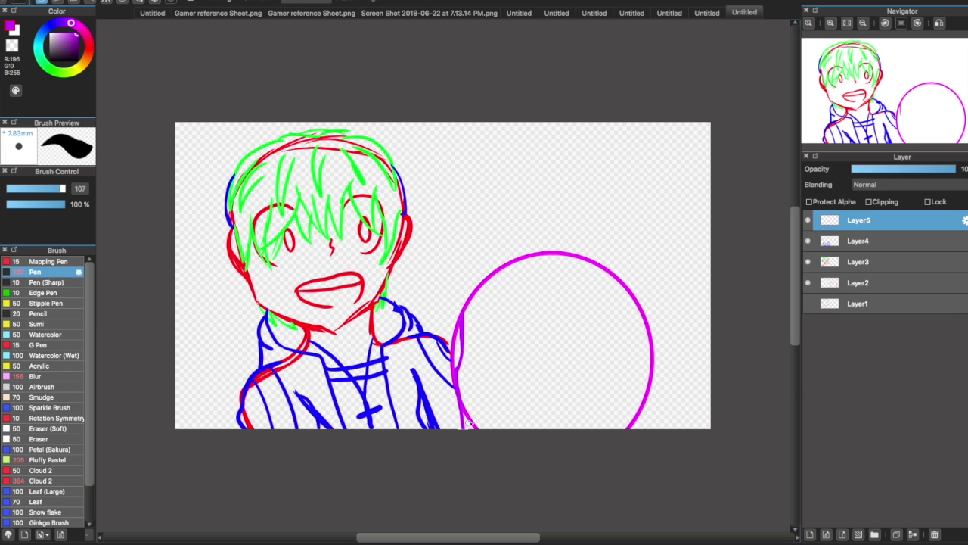
{"action": "left_click_drag", "start_coordinate": [468, 423], "coordinate": [634, 279]}
{"action": "left_click_drag", "start_coordinate": [640, 318], "coordinate": [644, 428]}
{"action": "mouse_move", "coordinate": [537, 258]}
{"action": "left_mouse_down"}
{"action": "mouse_move", "coordinate": [545, 268]}
{"action": "mouse_move", "coordinate": [530, 424]}
{"action": "left_mouse_up"}
{"action": "left_click_drag", "start_coordinate": [642, 348], "coordinate": [651, 427]}
{"action": "left_click_drag", "start_coordinate": [530, 416], "coordinate": [543, 289]}
{"action": "left_click_drag", "start_coordinate": [653, 348], "coordinate": [648, 401]}
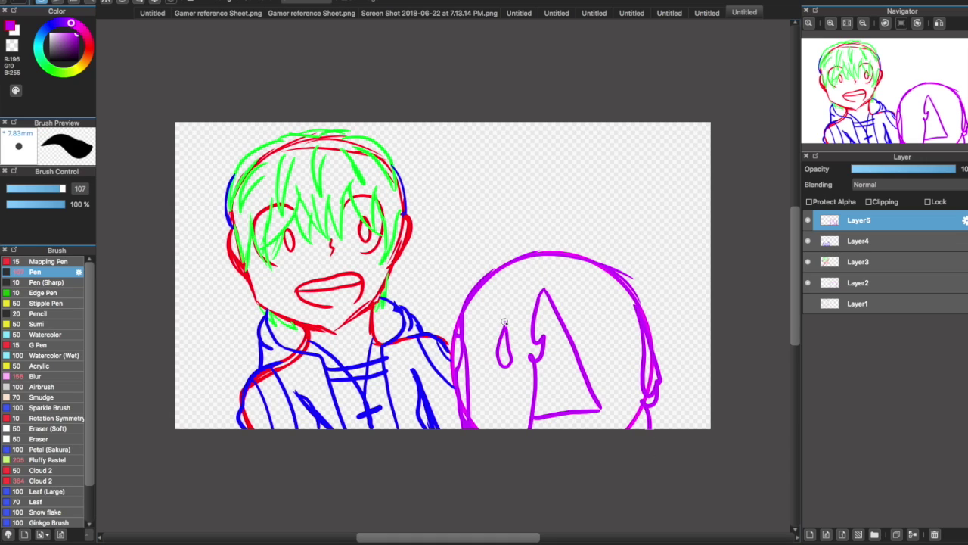
Ink the second character in black with a size 22 pen on a new layer, and draw a lavender loop beside the hair on a layer beneath
{"action": "left_click", "coordinate": [809, 535]}
{"action": "left_click_drag", "start_coordinate": [62, 188], "coordinate": [35, 190]}
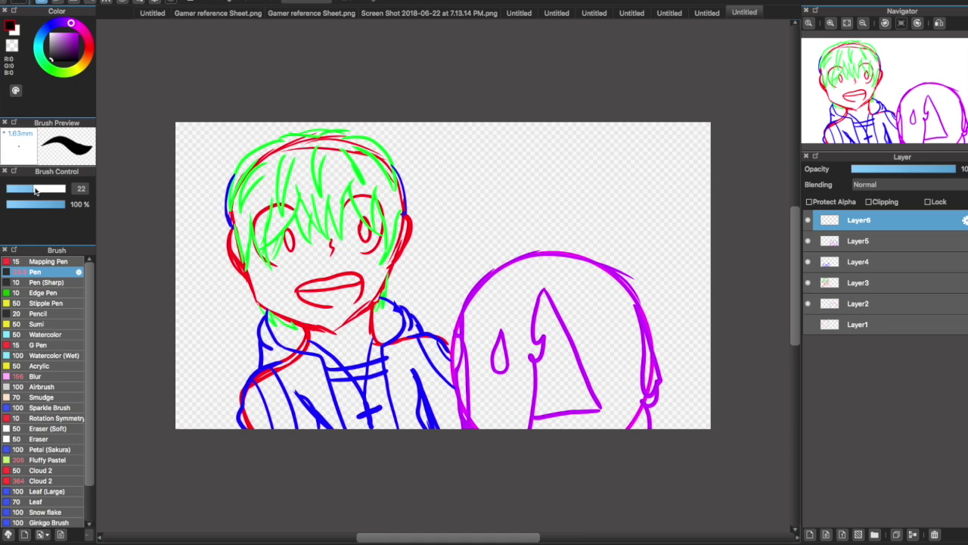
{"action": "key", "text": "super+plus"}
{"action": "left_click_drag", "start_coordinate": [577, 294], "coordinate": [575, 469]}
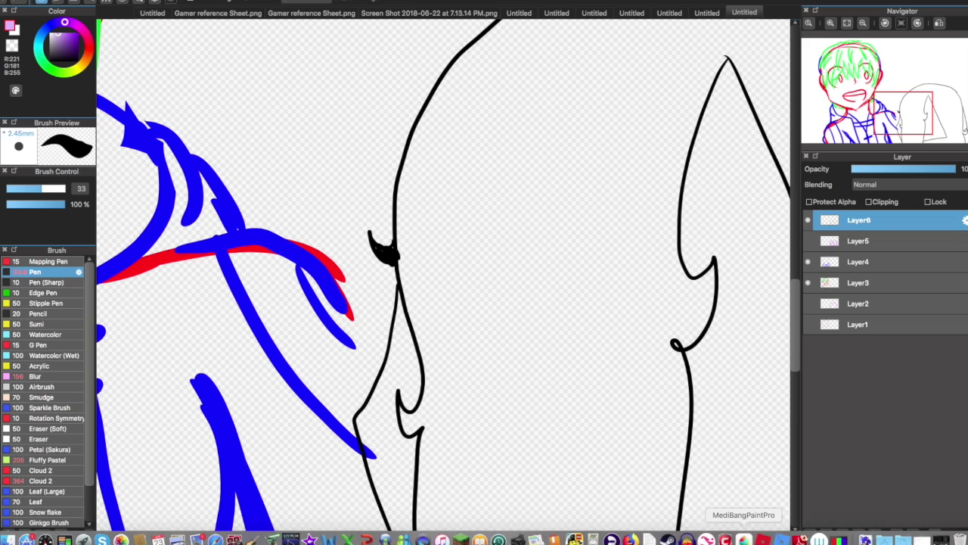
{"action": "key", "text": "ctrl+bracketleft"}
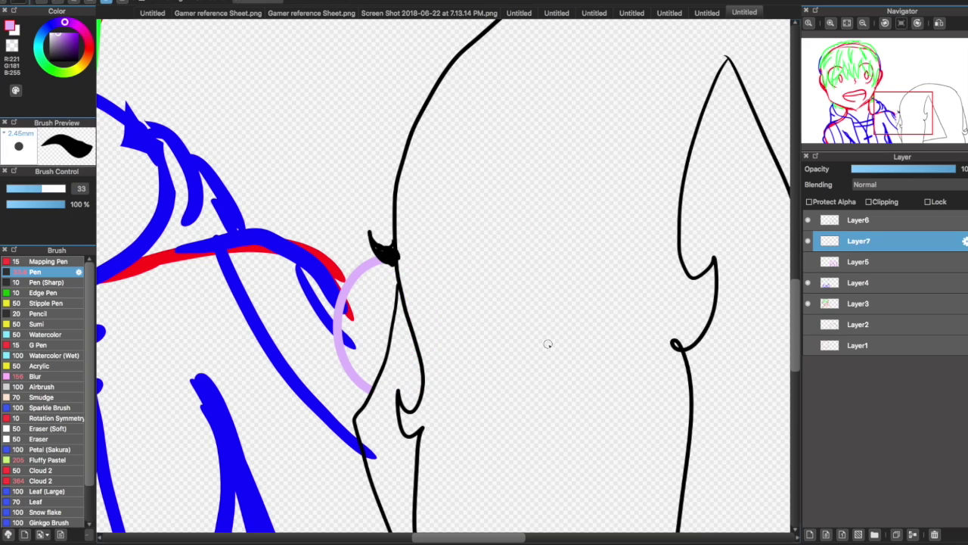
{"action": "left_click_drag", "start_coordinate": [376, 269], "coordinate": [369, 324]}
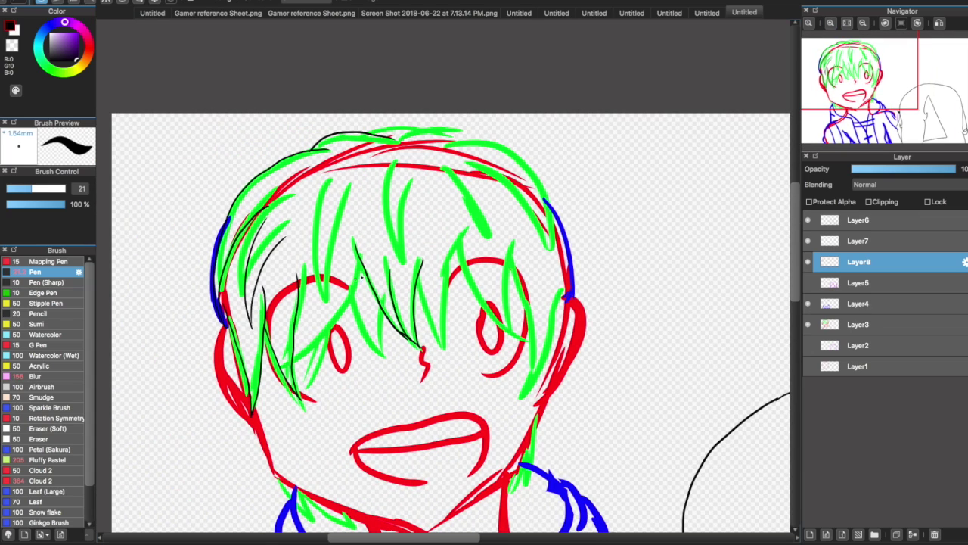
Ink the boy's bangs, crown outline and inner hair strands in black with a size 21 pen over the green sketch
{"action": "left_click_drag", "start_coordinate": [362, 277], "coordinate": [519, 269]}
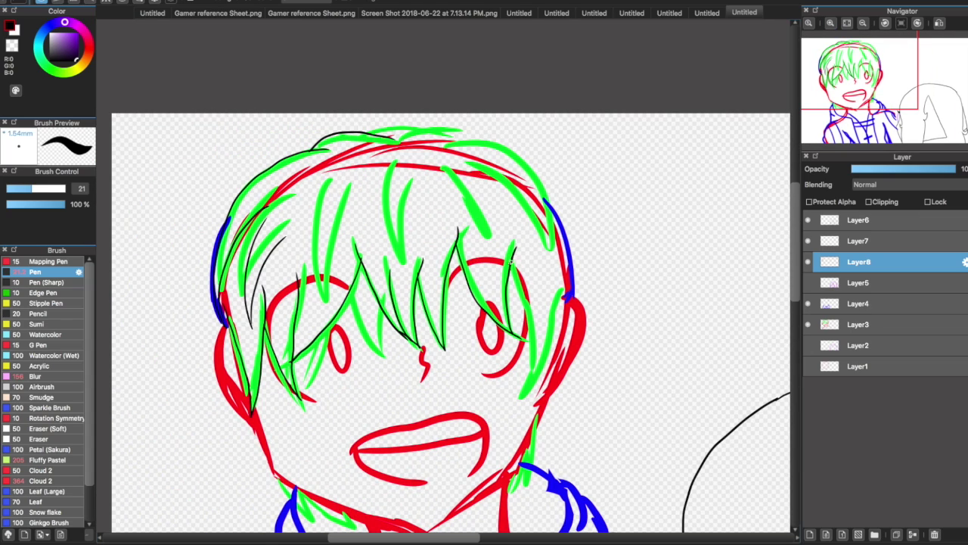
{"action": "left_click_drag", "start_coordinate": [318, 140], "coordinate": [522, 173]}
{"action": "left_click_drag", "start_coordinate": [408, 182], "coordinate": [412, 261]}
{"action": "left_click_drag", "start_coordinate": [461, 162], "coordinate": [510, 235]}
{"action": "left_click_drag", "start_coordinate": [325, 178], "coordinate": [330, 280]}
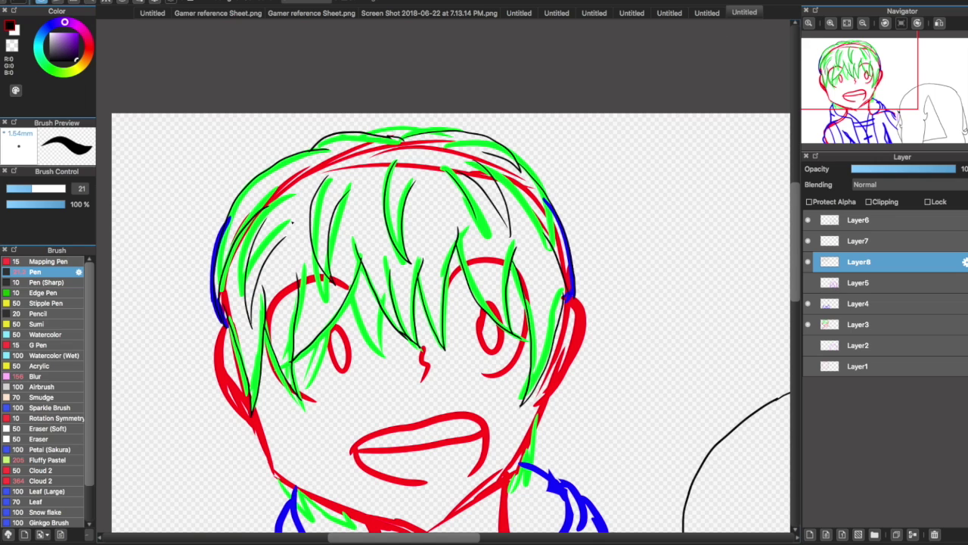
Return to MediBang Paint Pro, ink the boy's face, neck and hoodie in black, and hide the coloured face and hoodie sketch layers
{"action": "scroll", "coordinate": [292, 222], "scroll_direction": "down", "scroll_amount": 5}
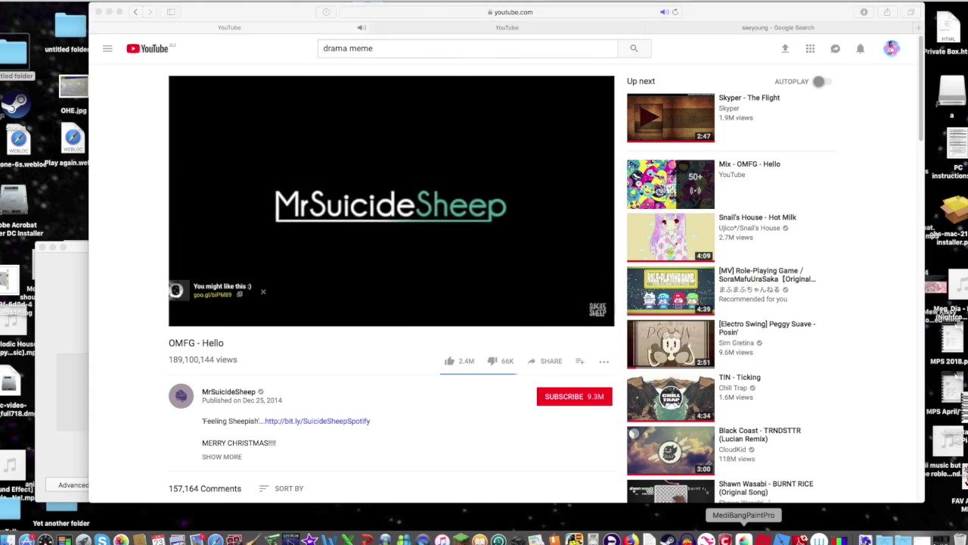
{"action": "left_click", "coordinate": [744, 539]}
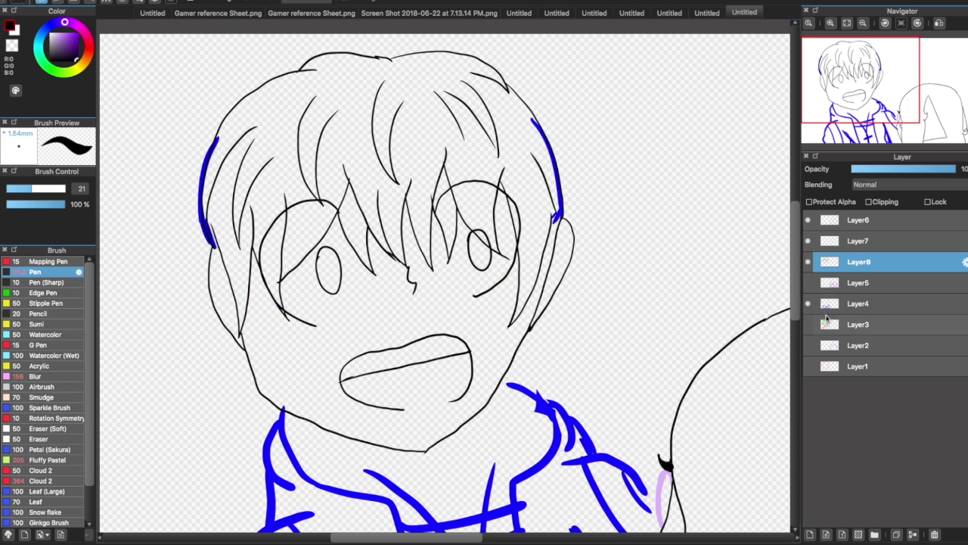
{"action": "left_click", "coordinate": [859, 324]}
{"action": "left_click", "coordinate": [859, 261]}
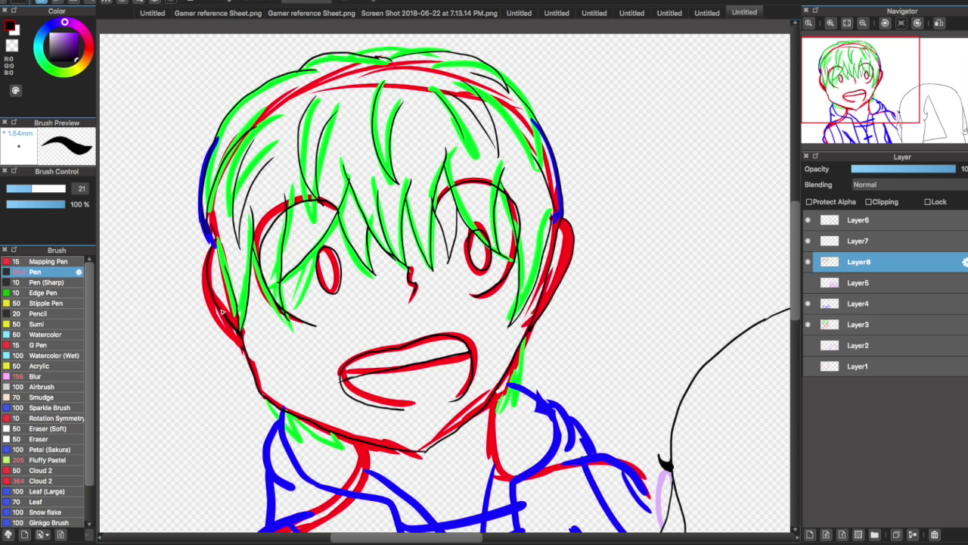
{"action": "left_click", "coordinate": [809, 323]}
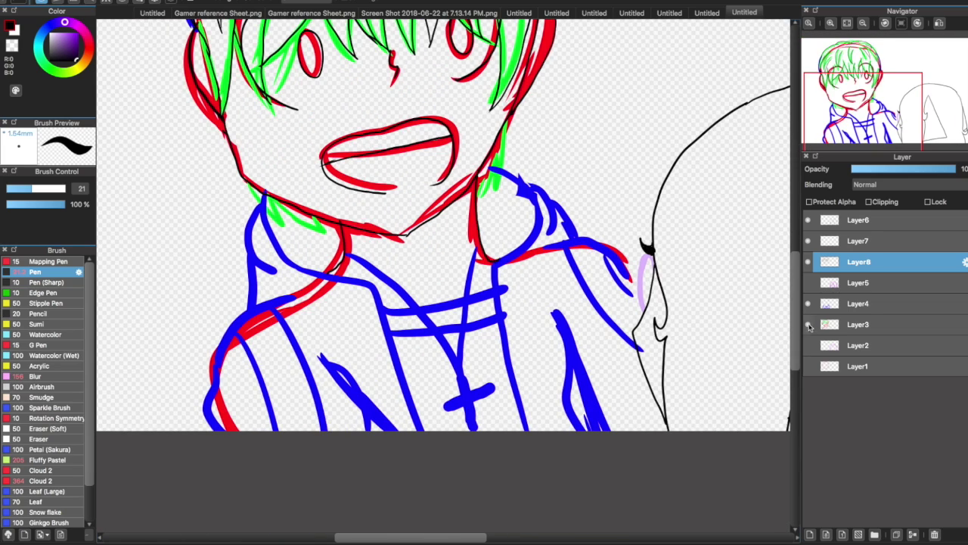
{"action": "left_click", "coordinate": [808, 323]}
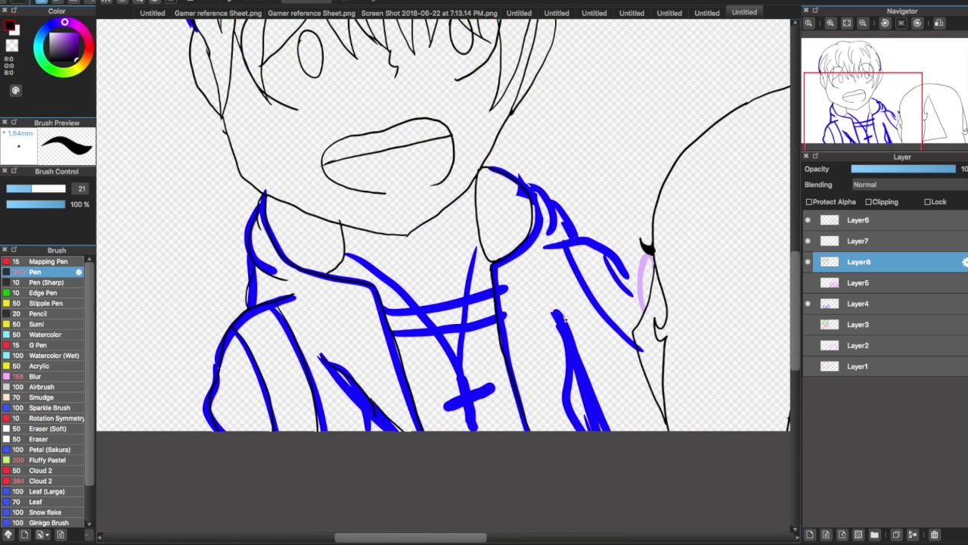
{"action": "left_click", "coordinate": [808, 303]}
Erase the misdrawn ear and jaw lines on the left side of the boy's face and redraw the jaw in black
{"action": "scroll", "coordinate": [446, 272], "scroll_direction": "up", "scroll_amount": 5}
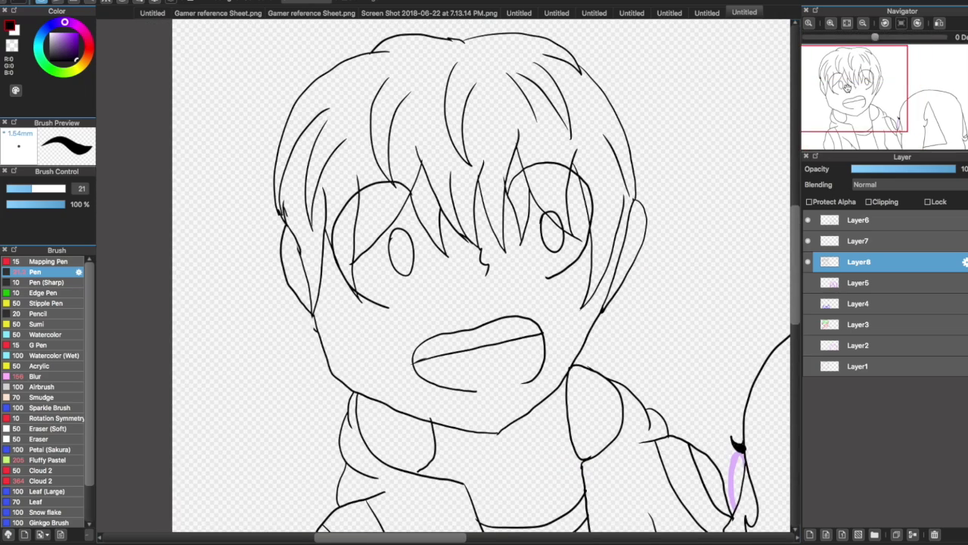
{"action": "key", "text": "e"}
{"action": "left_click_drag", "start_coordinate": [354, 397], "coordinate": [277, 240]}
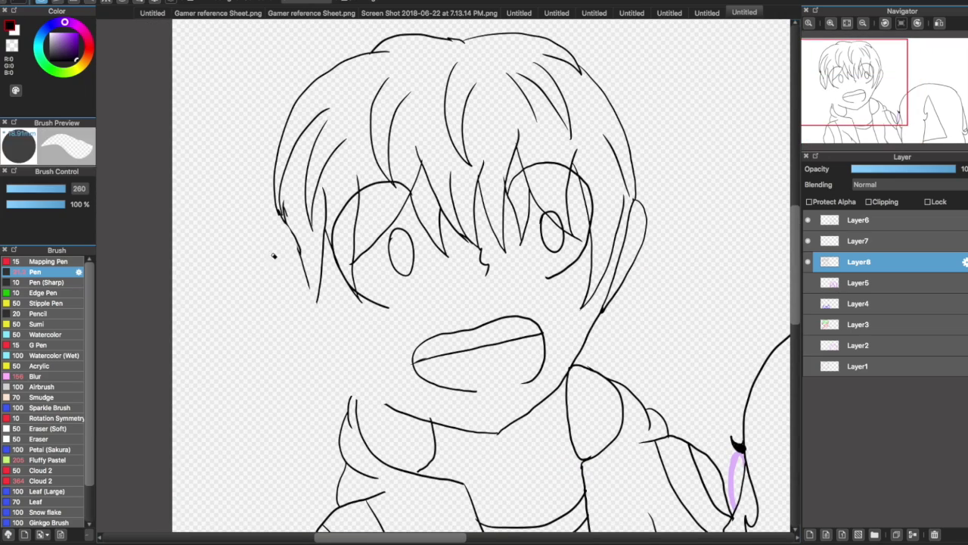
{"action": "scroll", "coordinate": [484, 272], "scroll_direction": "down", "scroll_amount": 3}
{"action": "scroll", "coordinate": [484, 272], "scroll_direction": "up", "scroll_amount": 4}
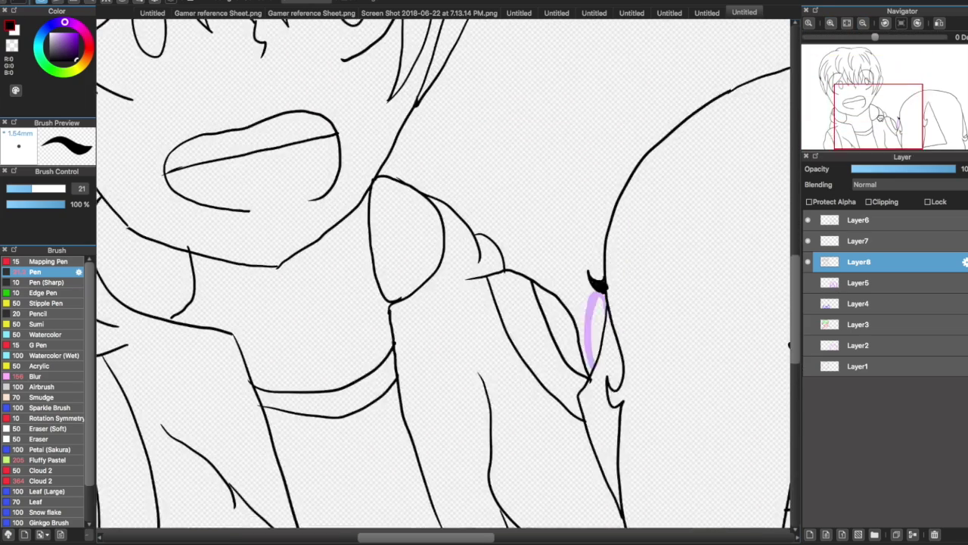
Draw a necklace with a cross pendant hanging from the boy's neck in thicker black lines
{"action": "scroll", "coordinate": [484, 272], "scroll_direction": "down", "scroll_amount": 2}
{"action": "scroll", "coordinate": [484, 273], "scroll_direction": "up", "scroll_amount": 2}
{"action": "left_click_drag", "start_coordinate": [234, 275], "coordinate": [384, 435]}
{"action": "scroll", "coordinate": [386, 440], "scroll_direction": "down", "scroll_amount": 3}
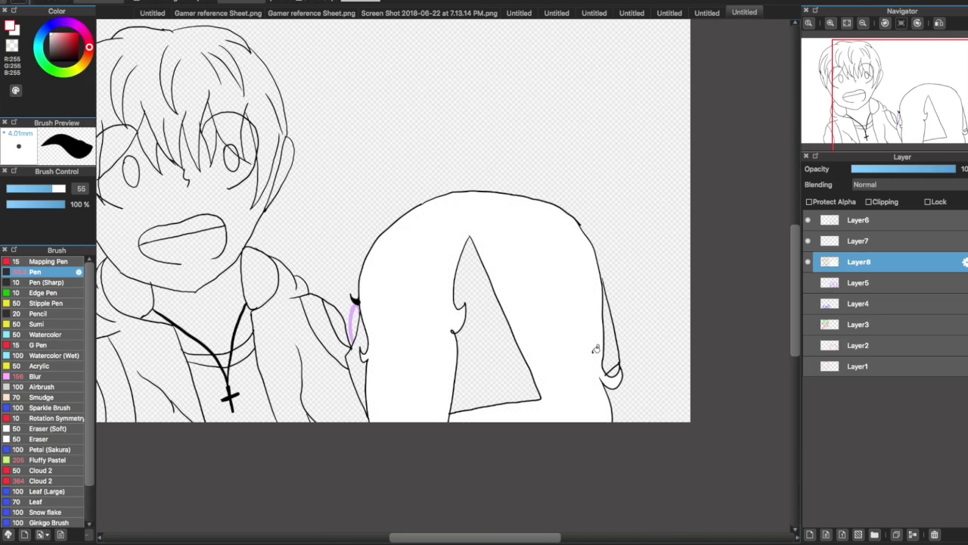
Fill the second character dark grey and the background white on separate layers beneath the line art
{"action": "left_click", "coordinate": [858, 283]}
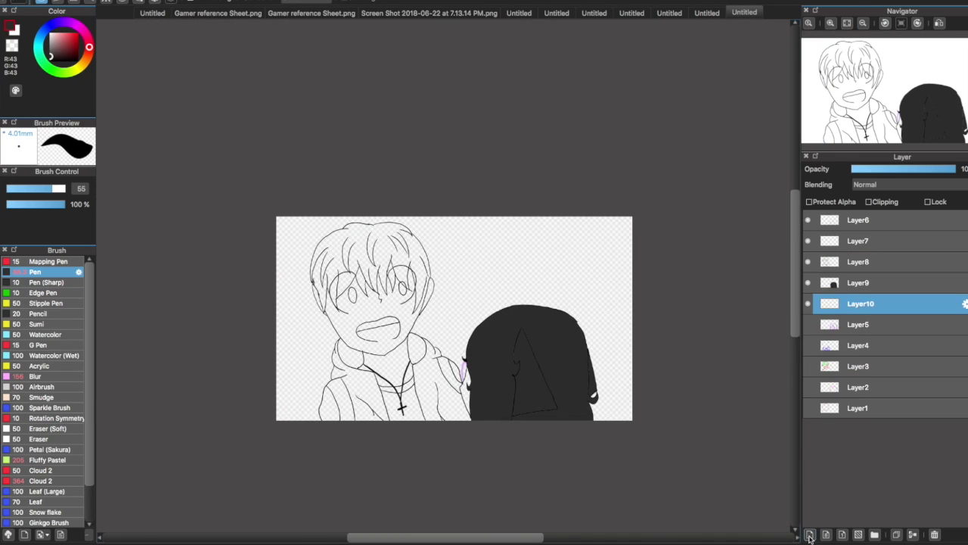
{"action": "left_click", "coordinate": [513, 360]}
Hide the second character's layers and enlarge a duplicate of the boy's line art into a face close-up
{"action": "left_click", "coordinate": [808, 324]}
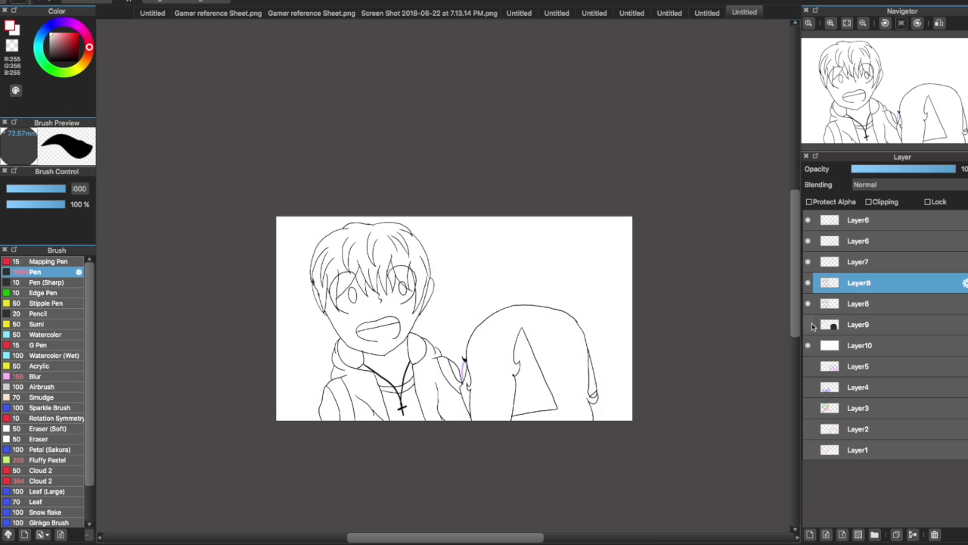
{"action": "key", "text": "ctrl+t"}
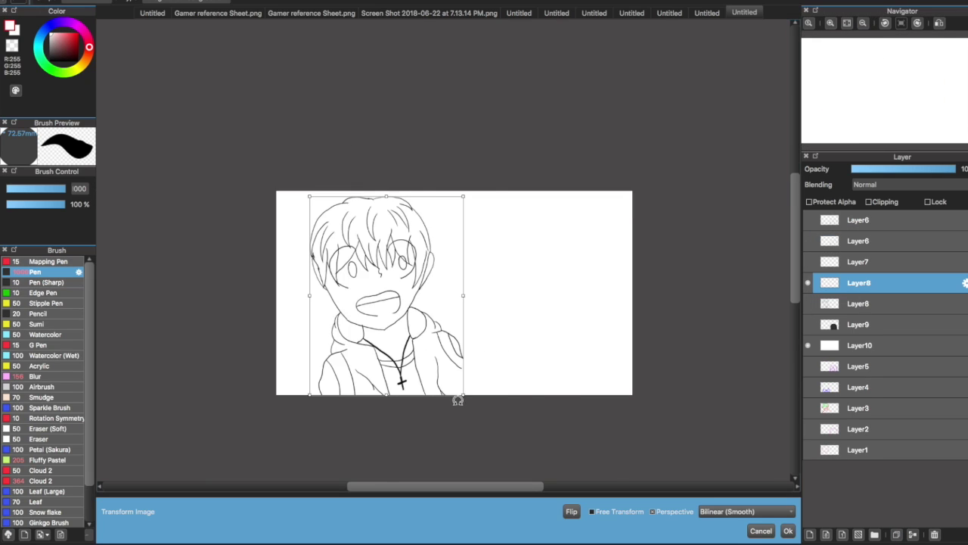
{"action": "key", "text": "Return"}
Erase the close-up's pupils and open mouth, and redraw them as small ovals and a thin closed mouth
{"action": "scroll", "coordinate": [530, 318], "scroll_direction": "up", "scroll_amount": 4}
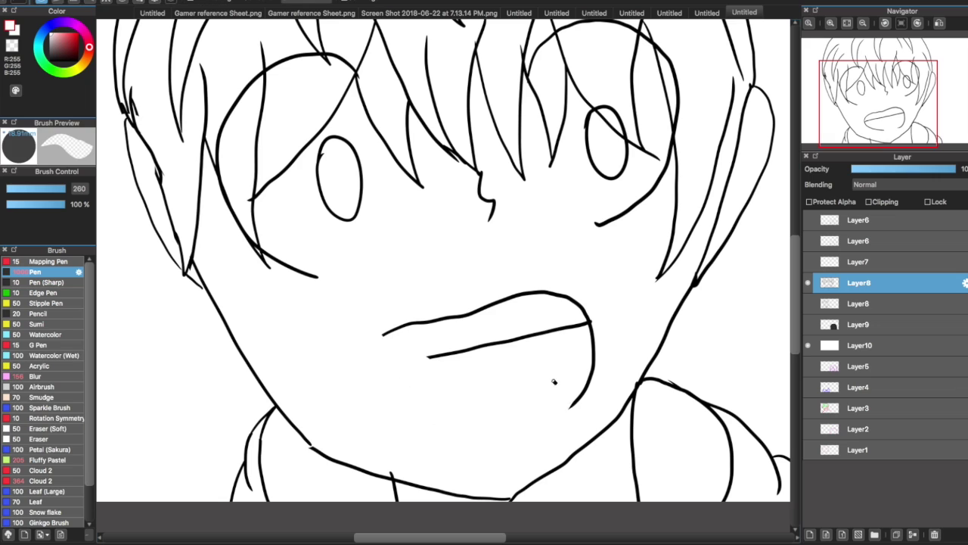
{"action": "key", "text": "x"}
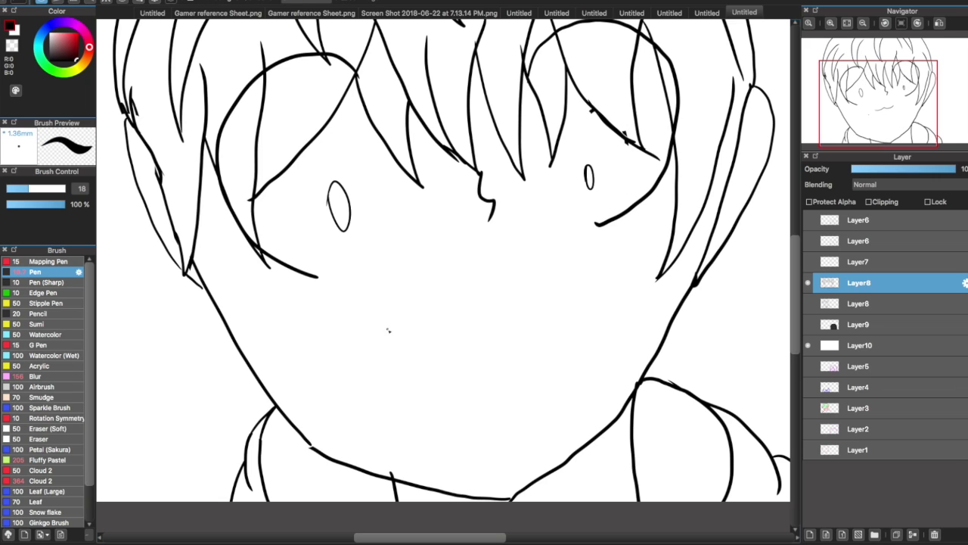
{"action": "key", "text": "bracketright"}
Handwrite "Screaming inside" in black in the empty space beside the boy's face
{"action": "scroll", "coordinate": [388, 330], "scroll_direction": "down", "scroll_amount": 5}
{"action": "scroll", "coordinate": [530, 302], "scroll_direction": "up", "scroll_amount": 3}
{"action": "left_click_drag", "start_coordinate": [513, 293], "coordinate": [497, 313]}
{"action": "left_click_drag", "start_coordinate": [524, 303], "coordinate": [524, 311]}
{"action": "left_click_drag", "start_coordinate": [528, 301], "coordinate": [537, 302]}
{"action": "left_click_drag", "start_coordinate": [598, 342], "coordinate": [621, 351]}
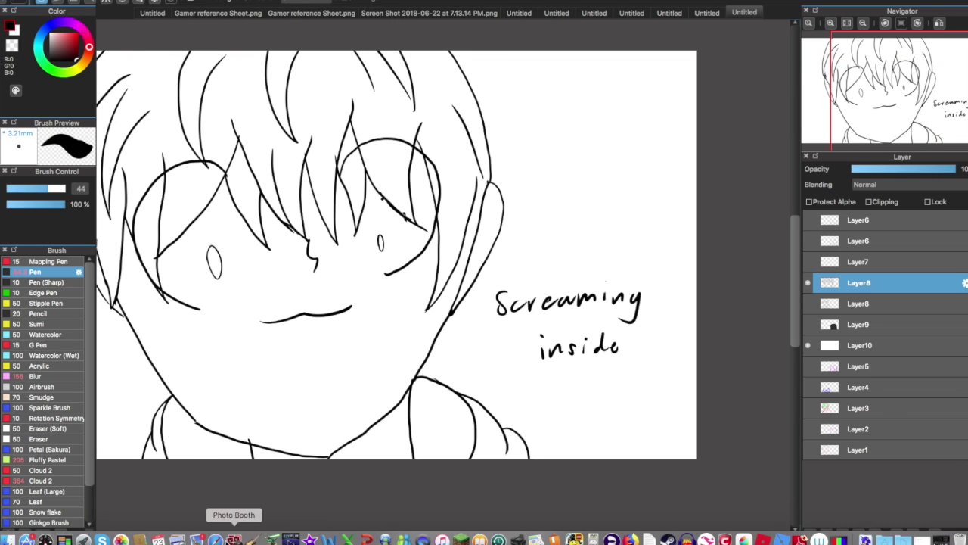
Switch to the red-haired boy's canvas and draw a curled scroll with a handwritten DeviantArt username on a new layer in the upper-right corner
{"action": "left_click", "coordinate": [311, 13]}
{"action": "left_click", "coordinate": [557, 12]}
{"action": "left_click", "coordinate": [840, 261]}
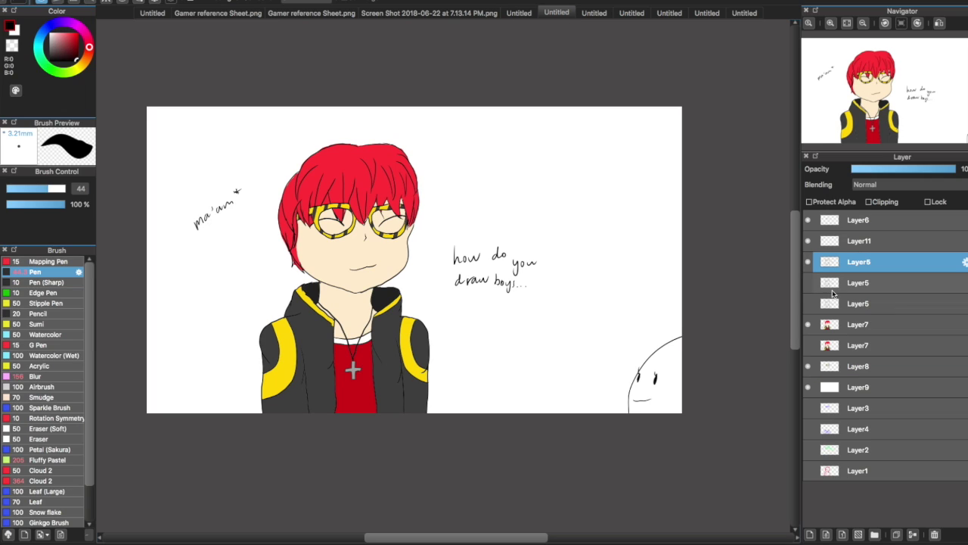
{"action": "left_click", "coordinate": [810, 535]}
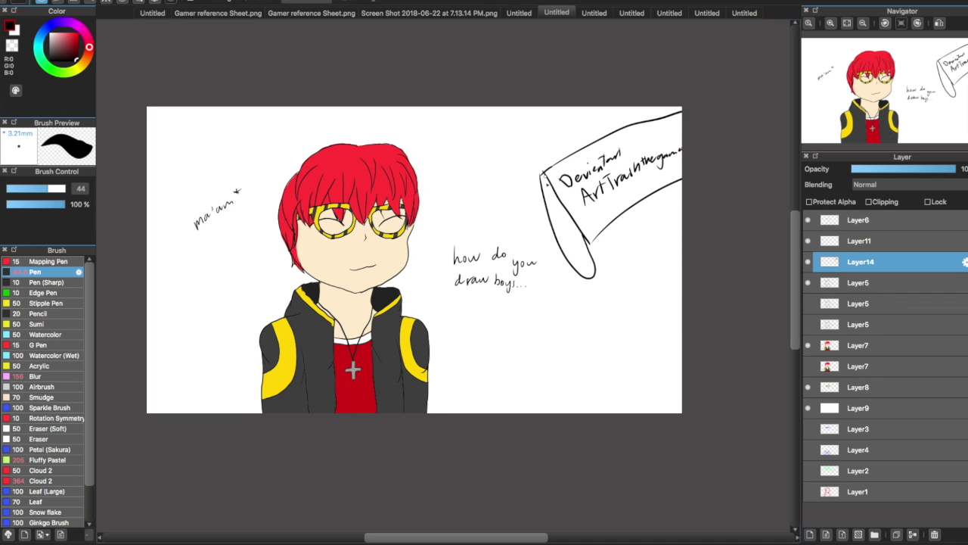
Colour the scroll's curled edge brown and its paper light cream on a separate layer moved below Layer5
{"action": "left_click", "coordinate": [519, 13]}
{"action": "left_click", "coordinate": [557, 12]}
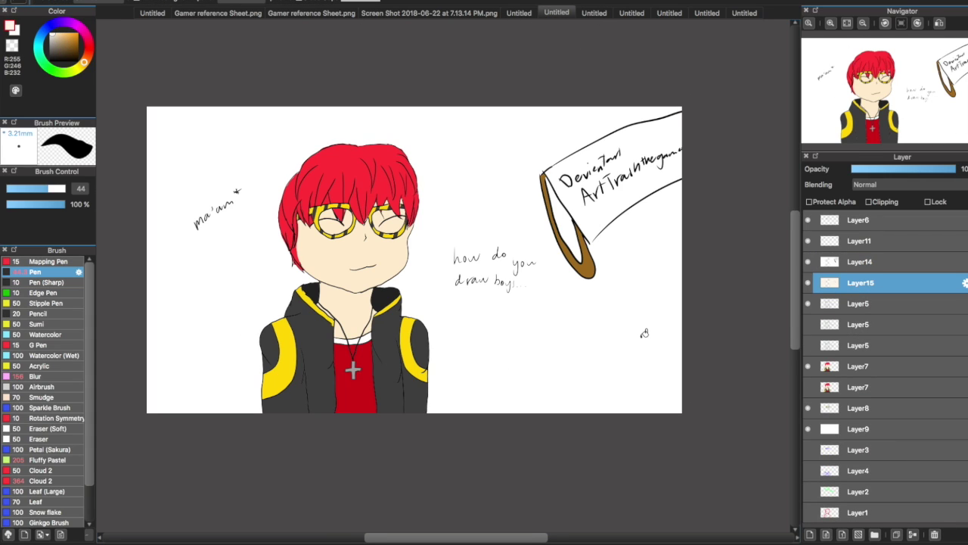
{"action": "left_click", "coordinate": [833, 282]}
{"action": "left_click_drag", "start_coordinate": [832, 283], "coordinate": [832, 303]}
{"action": "left_click", "coordinate": [576, 191]}
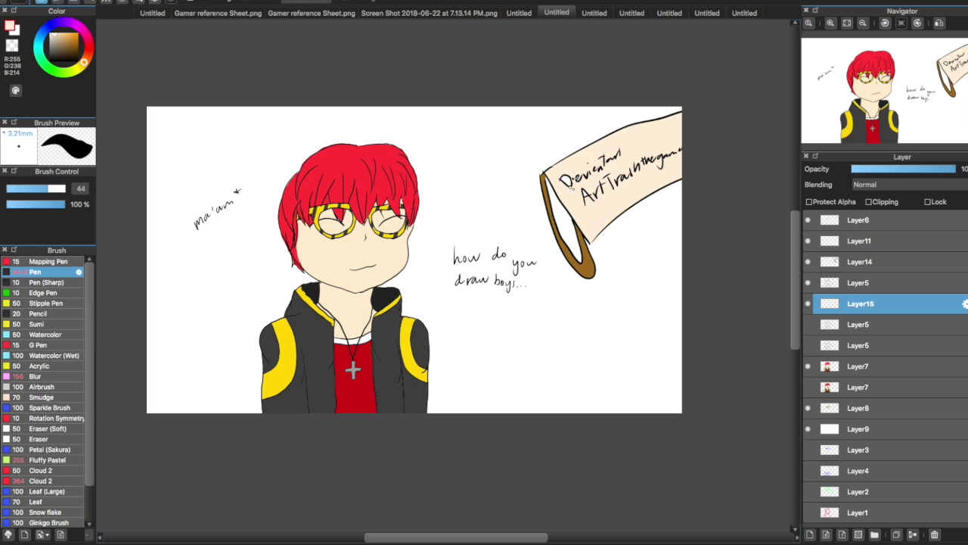
Return to the boy's close-up canvas, give him an open smile on a duplicate layer, and replace the caption with "ma'am"
{"action": "left_click", "coordinate": [521, 13]}
{"action": "left_click", "coordinate": [557, 13]}
{"action": "left_click", "coordinate": [744, 13]}
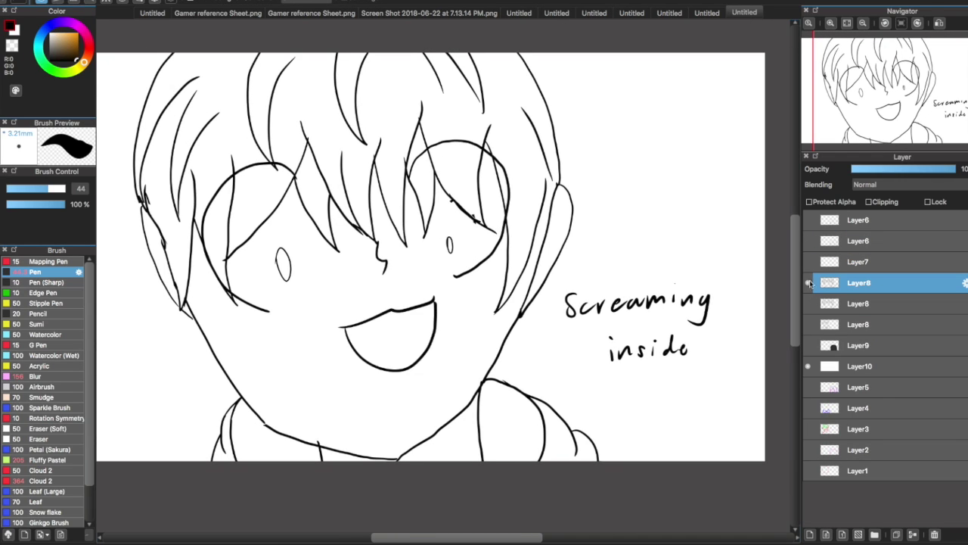
{"action": "left_click", "coordinate": [808, 283]}
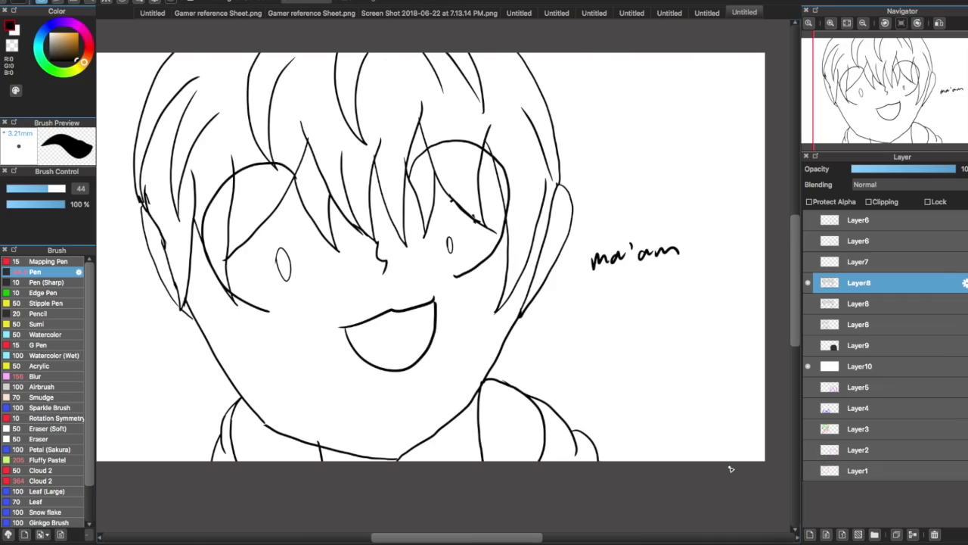
Draw small flowers and hearts in black around the smiling boy's face and the "ma'am" caption
{"action": "left_click_drag", "start_coordinate": [240, 370], "coordinate": [258, 401]}
{"action": "left_click_drag", "start_coordinate": [692, 155], "coordinate": [707, 171]}
{"action": "left_click_drag", "start_coordinate": [560, 159], "coordinate": [564, 170]}
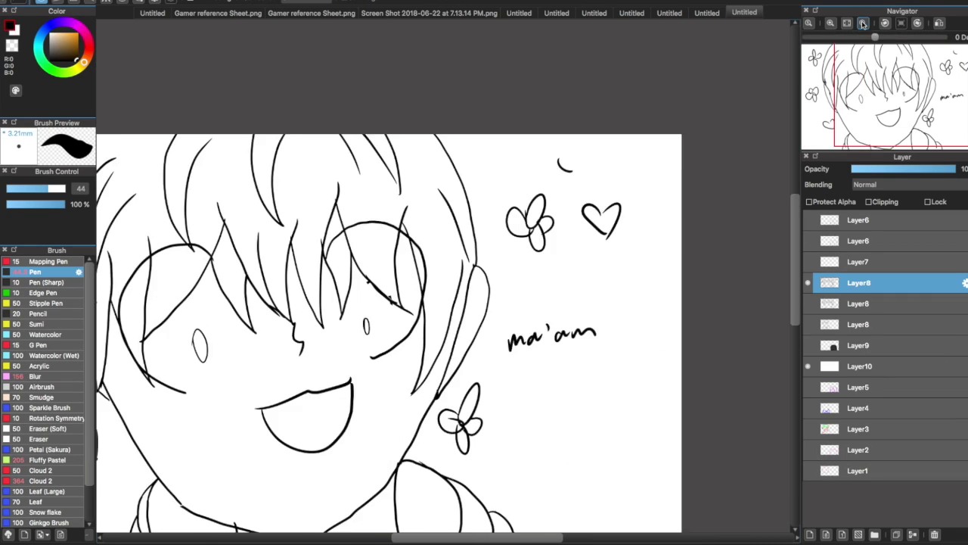
{"action": "left_click_drag", "start_coordinate": [690, 325], "coordinate": [710, 355]}
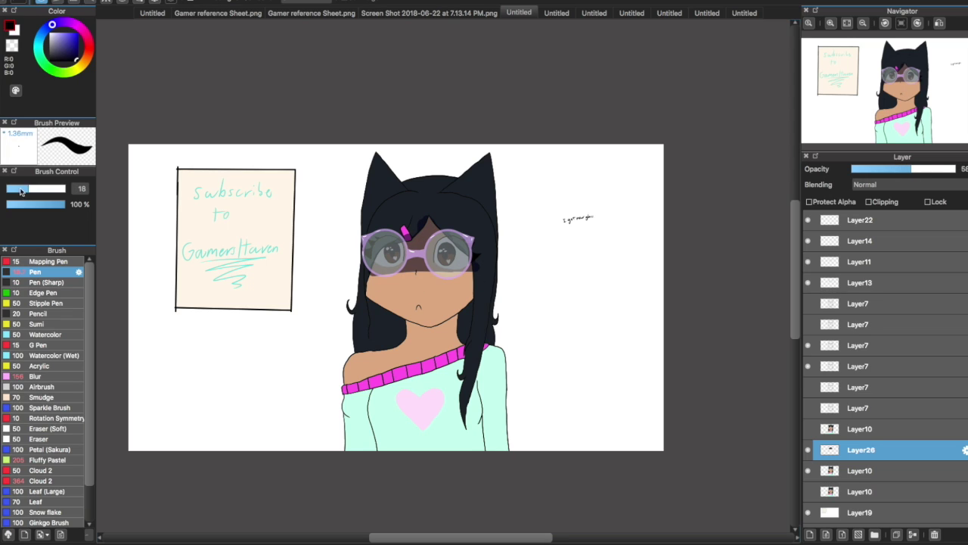
On the cat-eared girl's canvas, scribble dark strokes between her eyes on Layer27 and handwrite "WTH" beside her
{"action": "scroll", "coordinate": [412, 260], "scroll_direction": "up", "scroll_amount": 3}
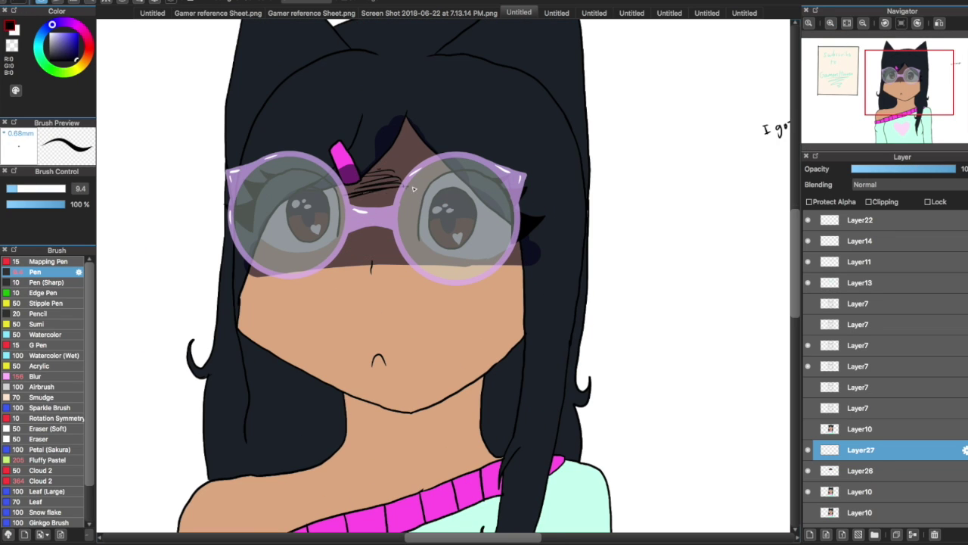
{"action": "left_click", "coordinate": [863, 23]}
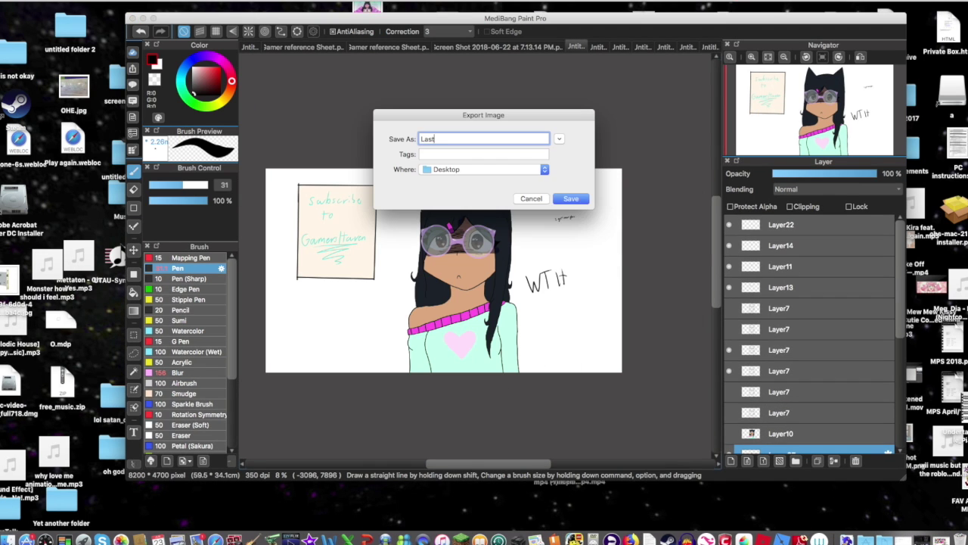
Export the annoyed cat-eared girl panel as an image named "Last"
{"action": "left_click", "coordinate": [454, 169]}
{"action": "left_click", "coordinate": [447, 254]}
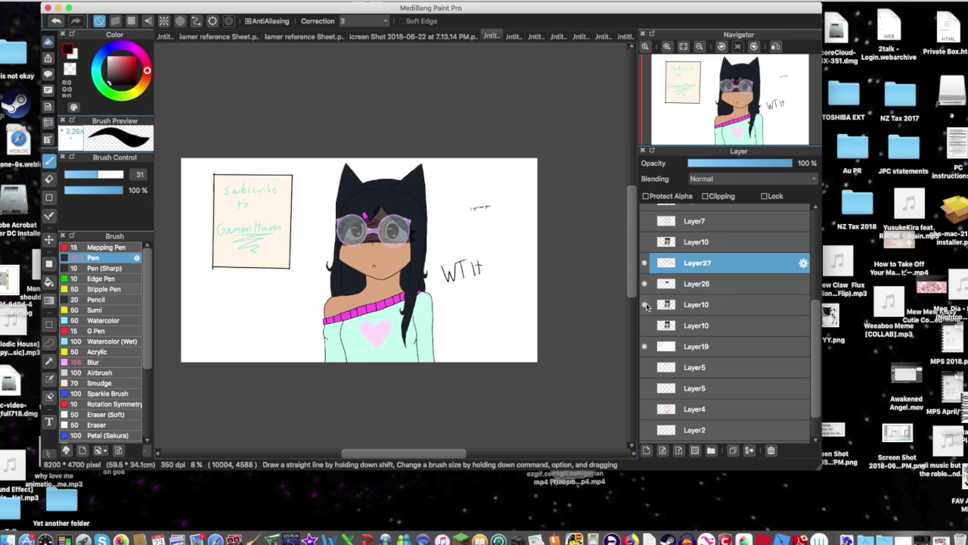
Switch the layer visibility to the girl's open-mouthed version without shading, and export it as "1" to the oh god folder
{"action": "scroll", "coordinate": [646, 303], "scroll_direction": "up", "scroll_amount": 2}
{"action": "scroll", "coordinate": [647, 303], "scroll_direction": "up", "scroll_amount": 2}
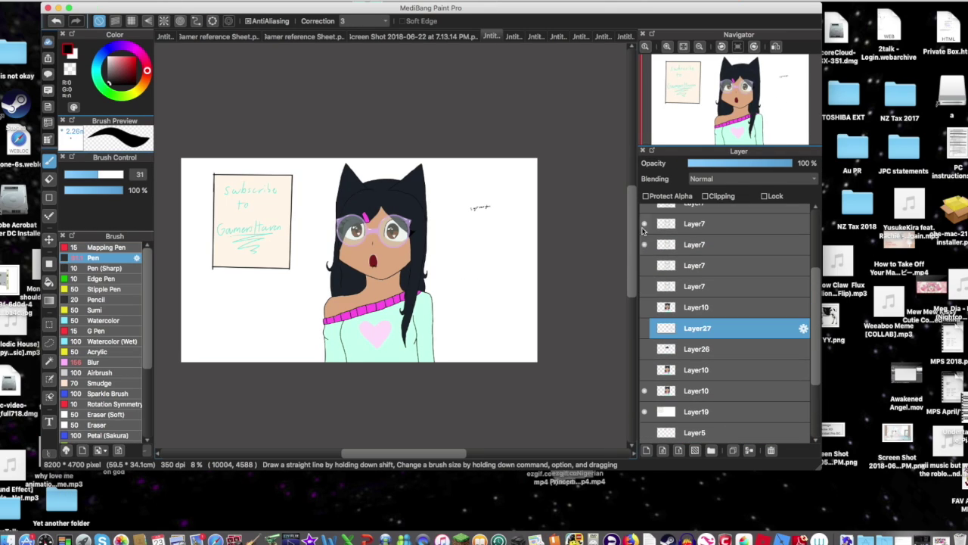
{"action": "scroll", "coordinate": [647, 303], "scroll_direction": "down", "scroll_amount": 2}
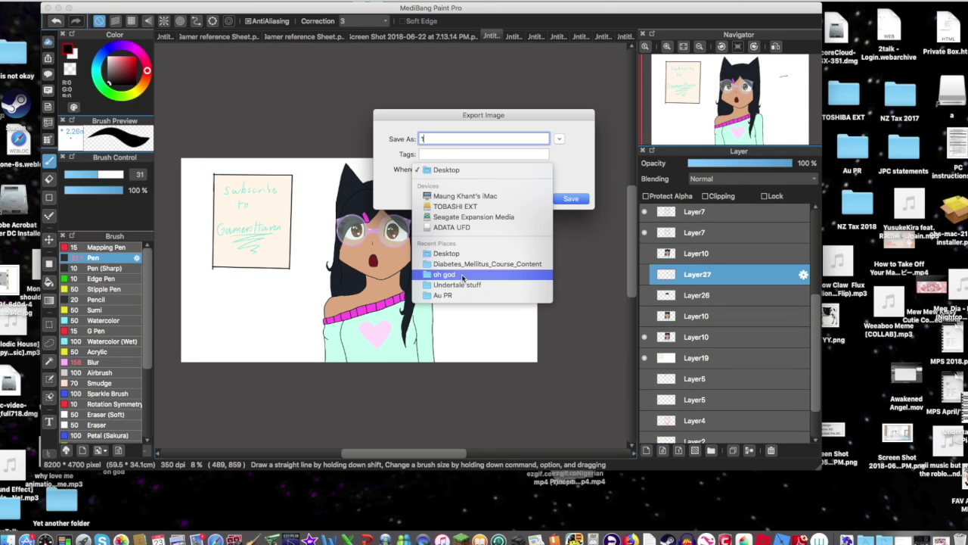
{"action": "left_click", "coordinate": [462, 275]}
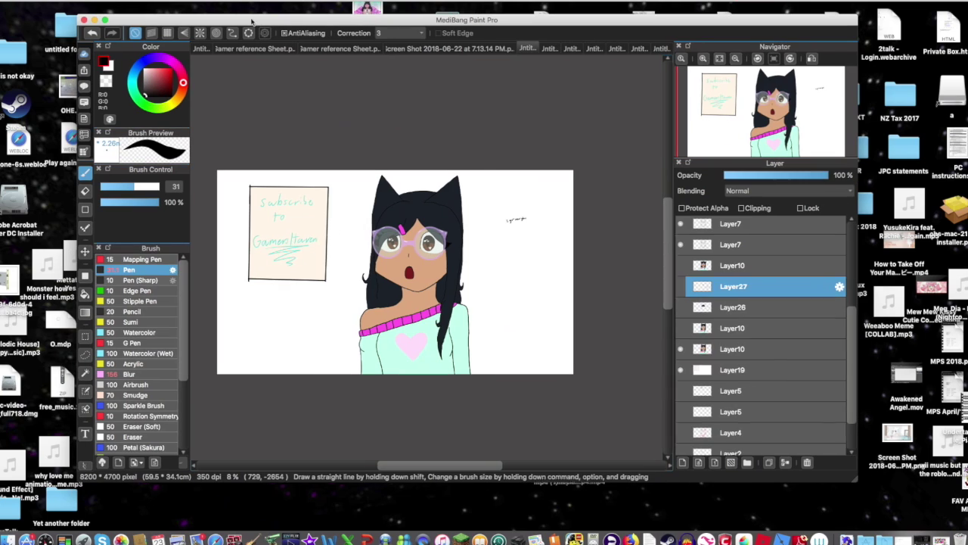
On the red-haired boy's canvas, show the open-mouthed version with the small corner face and export it as "3"
{"action": "scroll", "coordinate": [695, 348], "scroll_direction": "up", "scroll_amount": 2}
{"action": "scroll", "coordinate": [694, 348], "scroll_direction": "down", "scroll_amount": 1}
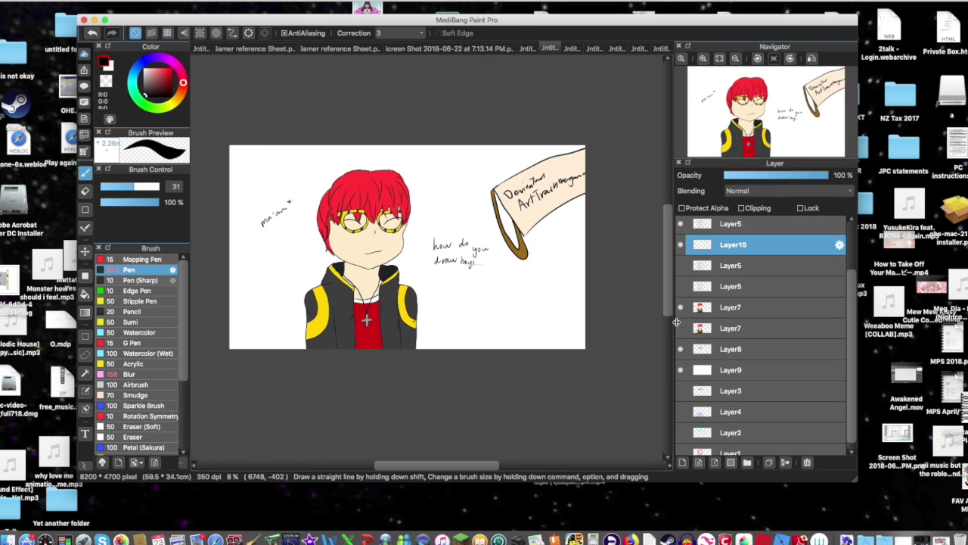
{"action": "scroll", "coordinate": [678, 303], "scroll_direction": "up", "scroll_amount": 3}
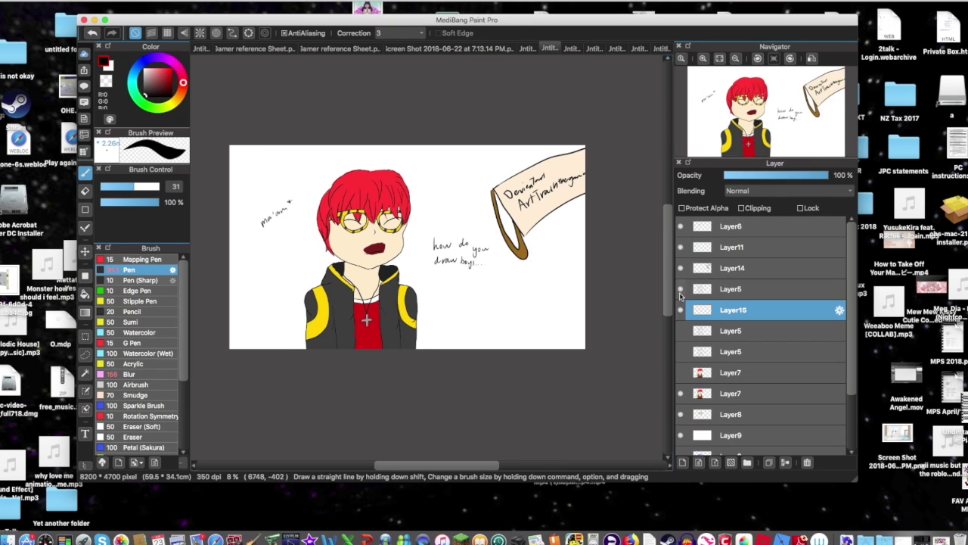
{"action": "scroll", "coordinate": [680, 254], "scroll_direction": "down", "scroll_amount": 1}
{"action": "left_click", "coordinate": [681, 327]}
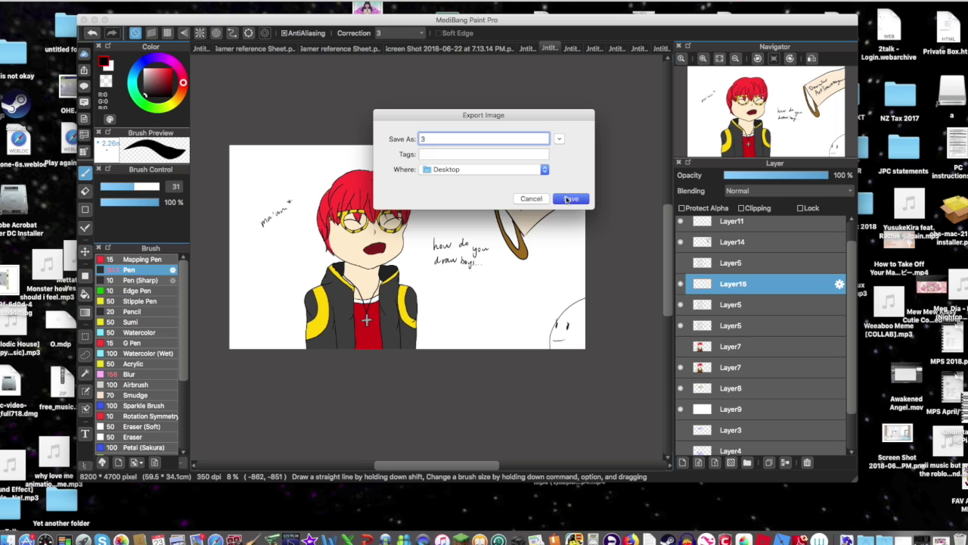
Hide Layer15, select the Layer5 below it, and show the closed-mouth Layer7 of the red-haired boy
{"action": "left_click", "coordinate": [681, 284]}
{"action": "left_click", "coordinate": [721, 305]}
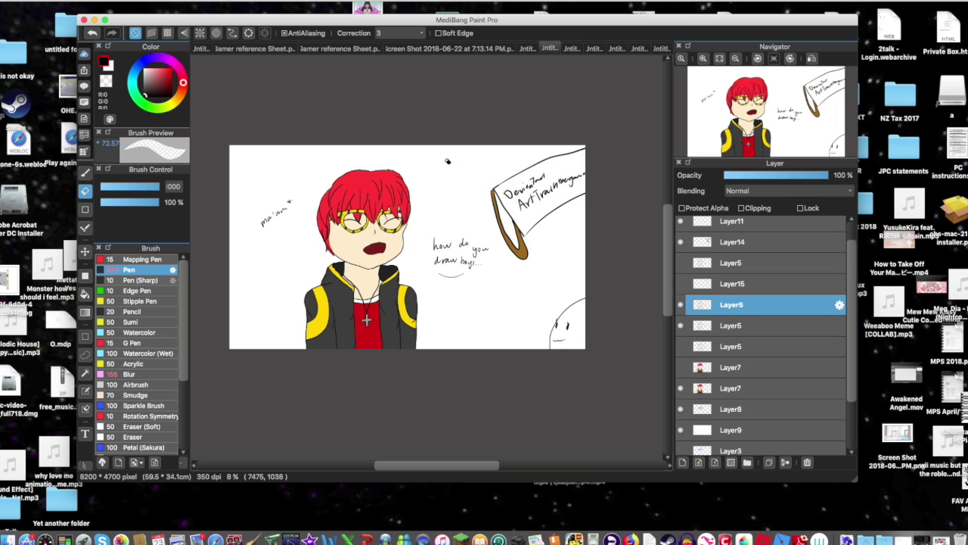
{"action": "left_click", "coordinate": [681, 367]}
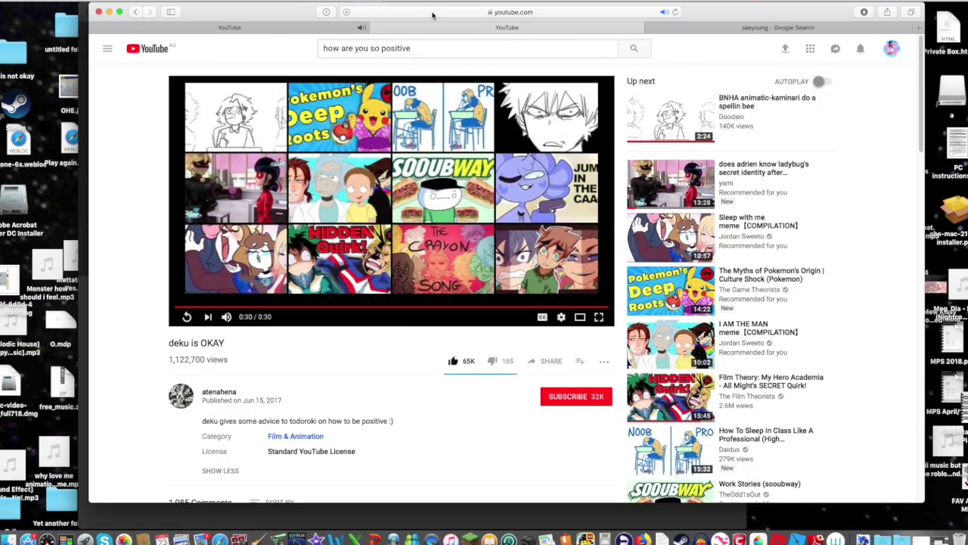
Start a new movie project in iMovie and place the downloaded "deku is OKAY.mp3" on the desktop
{"action": "right_click", "coordinate": [433, 12]}
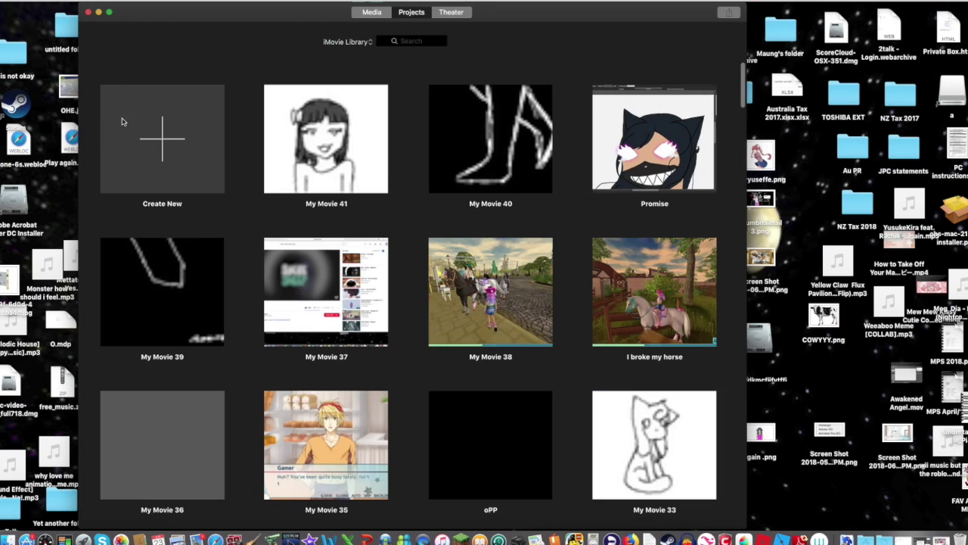
{"action": "left_click", "coordinate": [156, 155]}
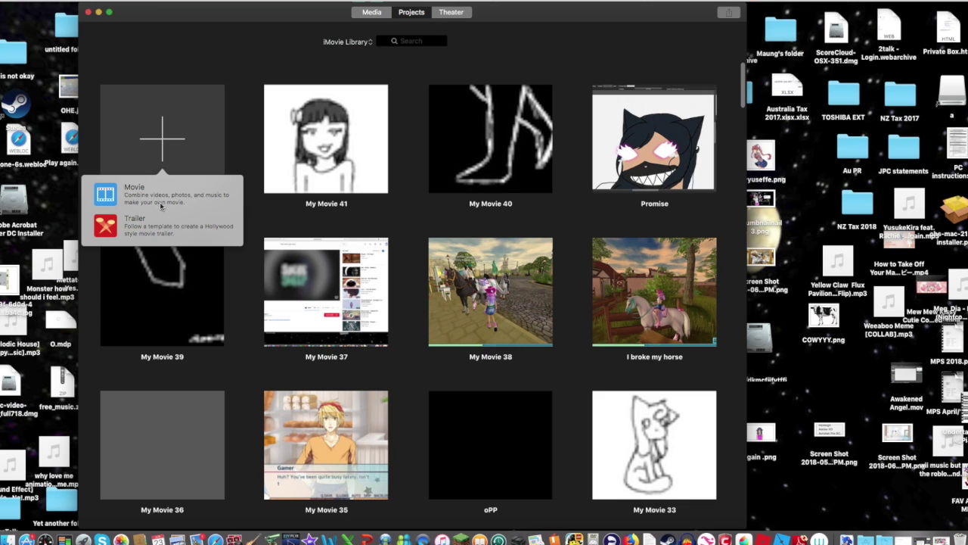
{"action": "left_click", "coordinate": [10, 63]}
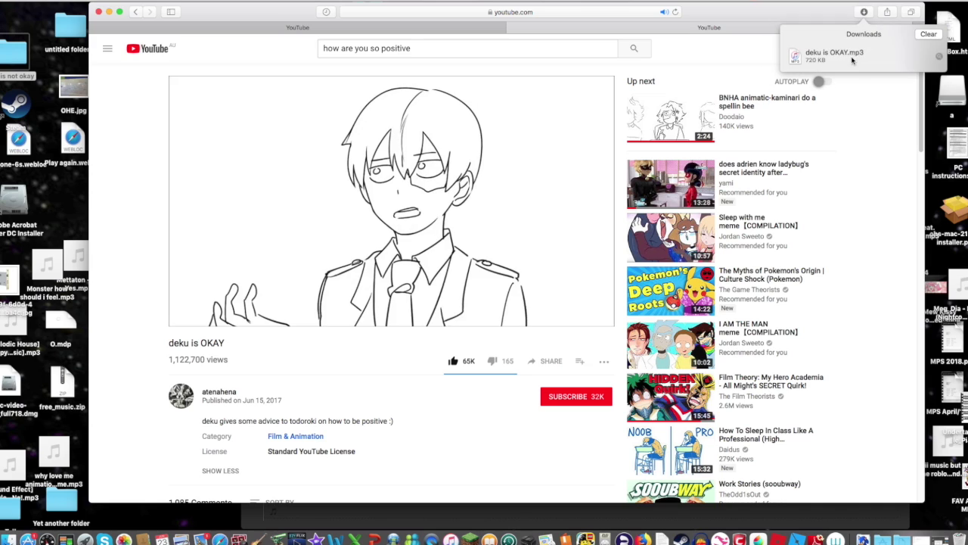
{"action": "left_click_drag", "start_coordinate": [56, 213], "coordinate": [59, 214]}
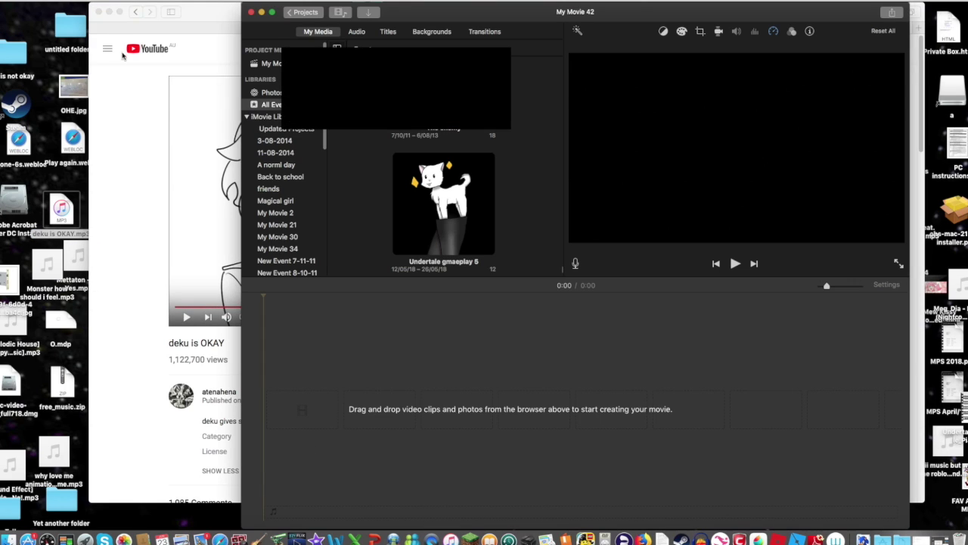
Open the "707 is not okay" folder and add 1.png and "deku is OKAY.mp3" to the start of the movie timeline
{"action": "double_click", "coordinate": [15, 60]}
{"action": "left_click_drag", "start_coordinate": [424, 76], "coordinate": [335, 26]}
{"action": "left_click_drag", "start_coordinate": [248, 67], "coordinate": [320, 411]}
{"action": "left_click_drag", "start_coordinate": [264, 27], "coordinate": [295, 8]}
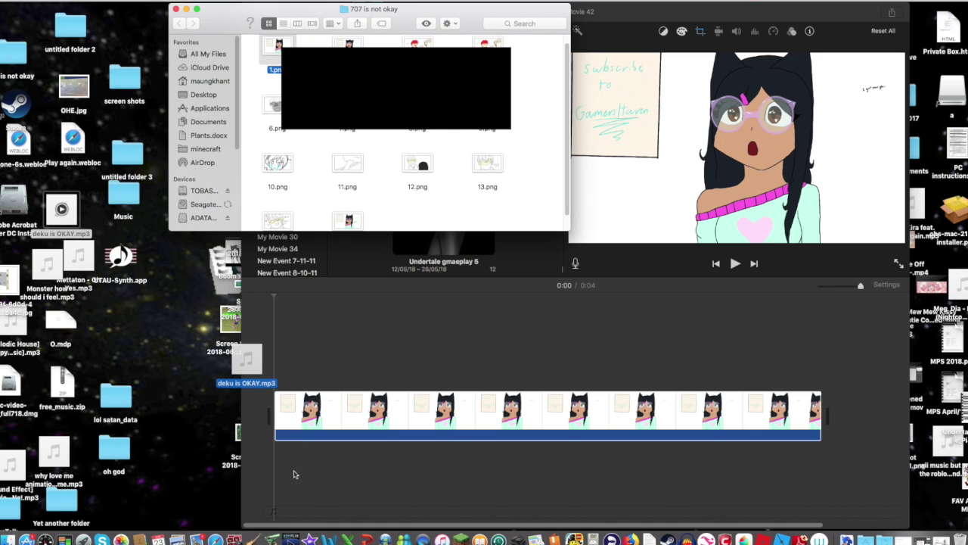
{"action": "left_click_drag", "start_coordinate": [295, 475], "coordinate": [295, 475]}
Play the first picture clip against the audio, adjust its crop, and cut the clip at about 0:01
{"action": "left_click", "coordinate": [653, 16]}
{"action": "key", "text": "space"}
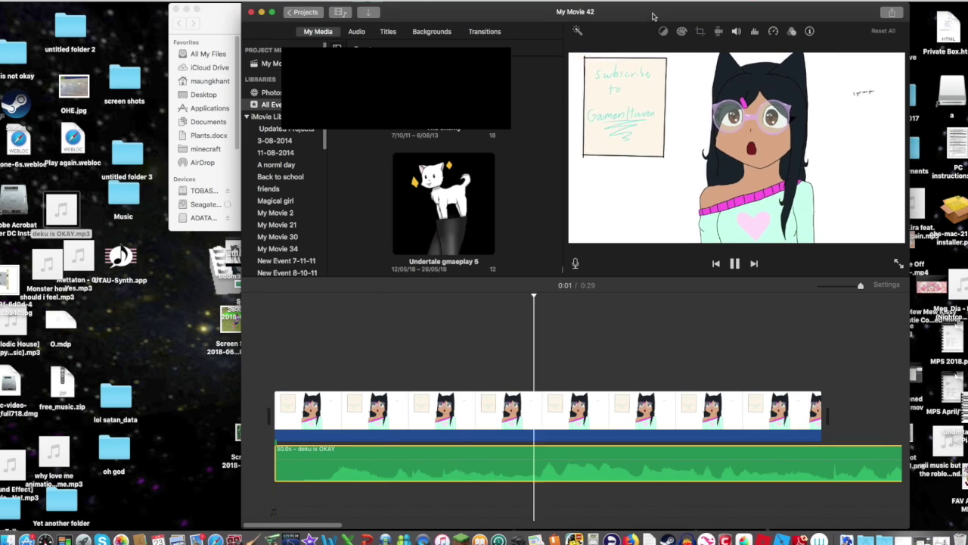
{"action": "left_click_drag", "start_coordinate": [654, 16], "coordinate": [529, 17]}
{"action": "left_click", "coordinate": [575, 31]}
{"action": "left_click", "coordinate": [185, 476]}
{"action": "key", "text": "space"}
{"action": "right_click", "coordinate": [173, 412]}
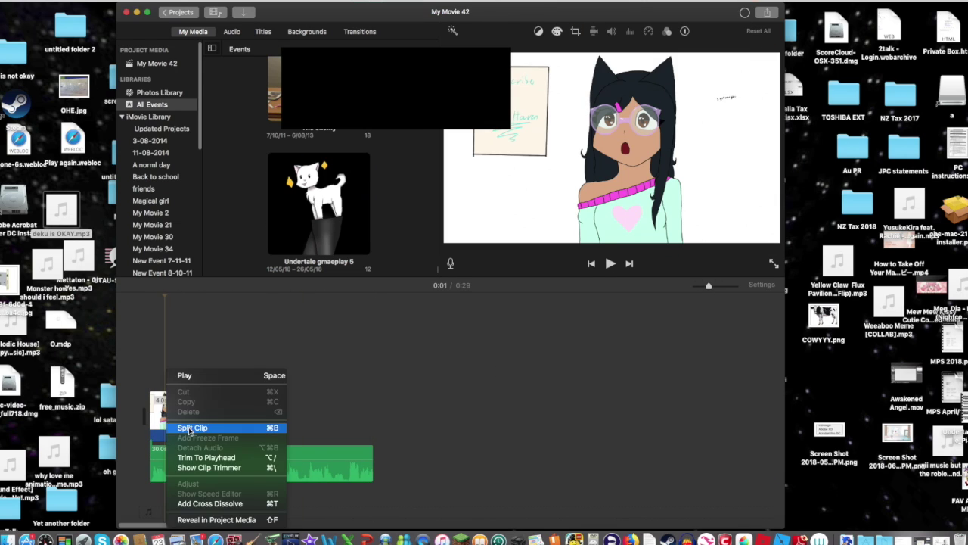
{"action": "left_click", "coordinate": [189, 426]}
{"action": "key", "text": "super+z"}
Add 2.png after the first clip, play it with the audio, and split the new clip at about 0:05
{"action": "left_click_drag", "start_coordinate": [285, 14], "coordinate": [368, 14]}
{"action": "left_click", "coordinate": [193, 175]}
{"action": "left_click_drag", "start_coordinate": [329, 136], "coordinate": [295, 413]}
{"action": "left_click", "coordinate": [233, 455]}
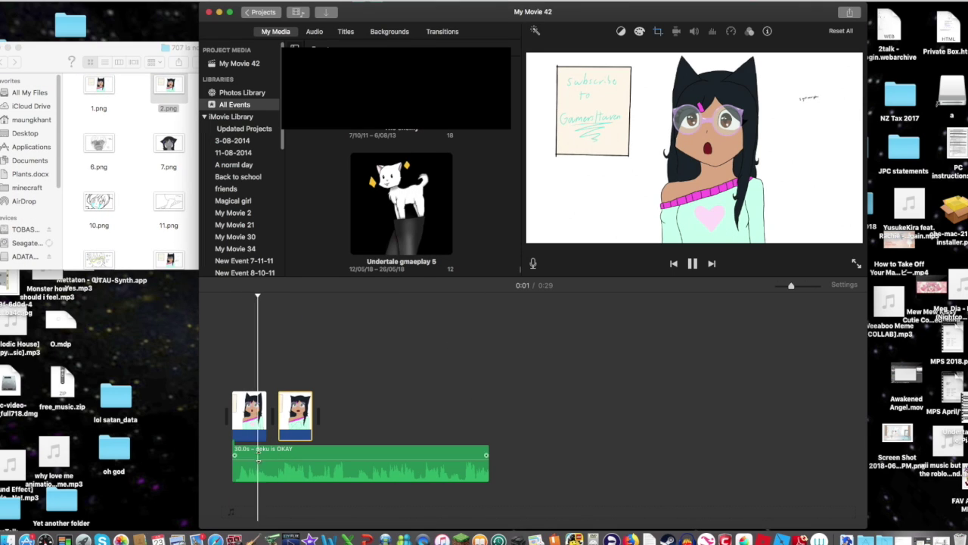
{"action": "left_click", "coordinate": [233, 420]}
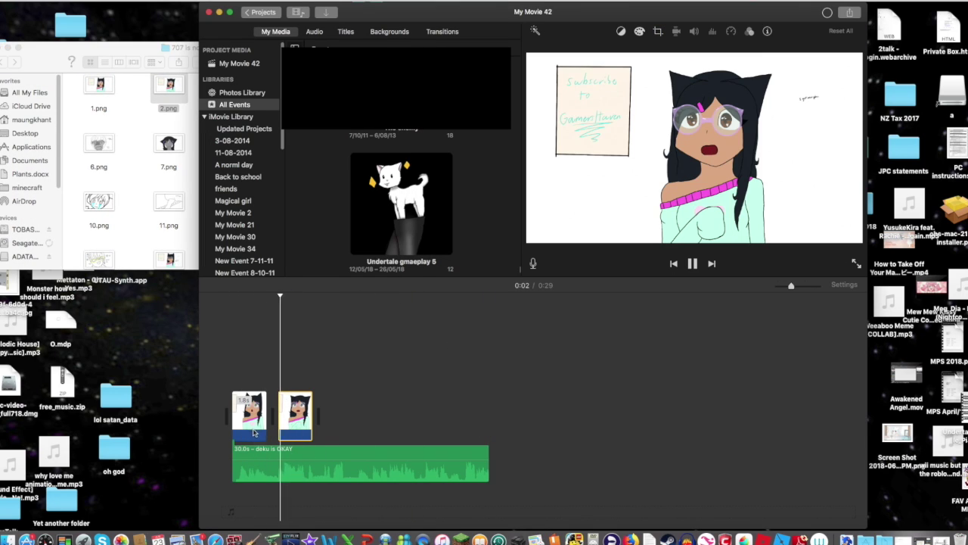
{"action": "right_click", "coordinate": [307, 415]}
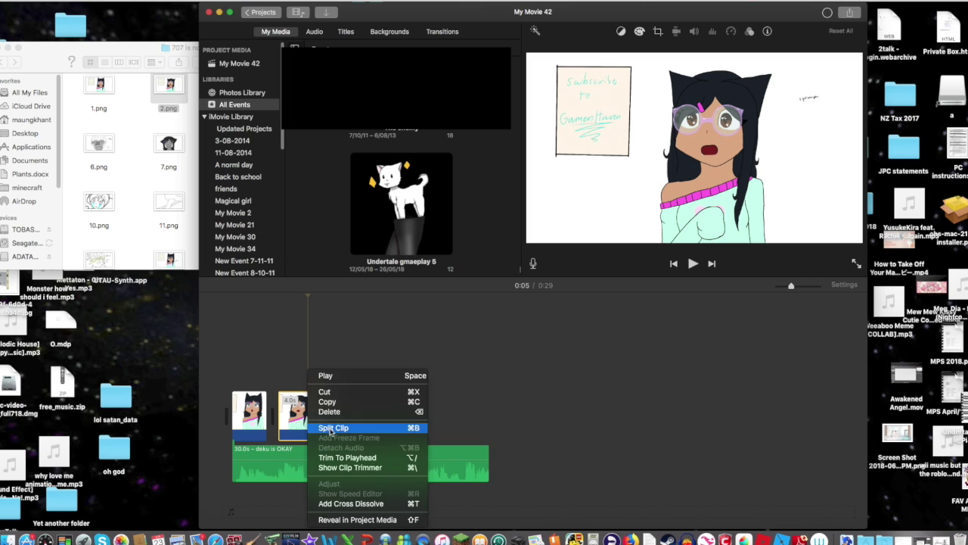
{"action": "left_click", "coordinate": [333, 426]}
Add 1.png as the third clip, play the sequence, and split that clip at about 0:06
{"action": "left_click", "coordinate": [99, 85]}
{"action": "left_click_drag", "start_coordinate": [99, 85], "coordinate": [340, 436]}
{"action": "key", "text": "space"}
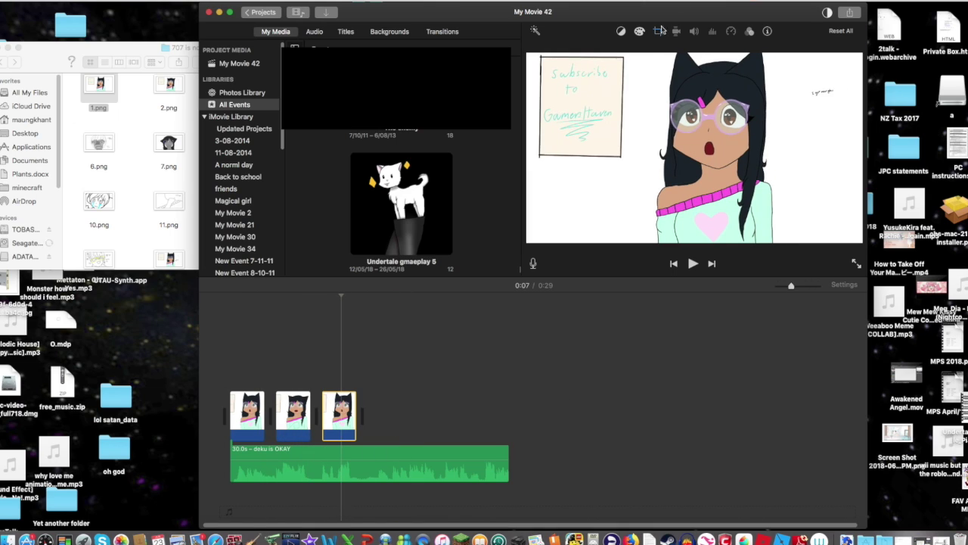
{"action": "left_click", "coordinate": [225, 419]}
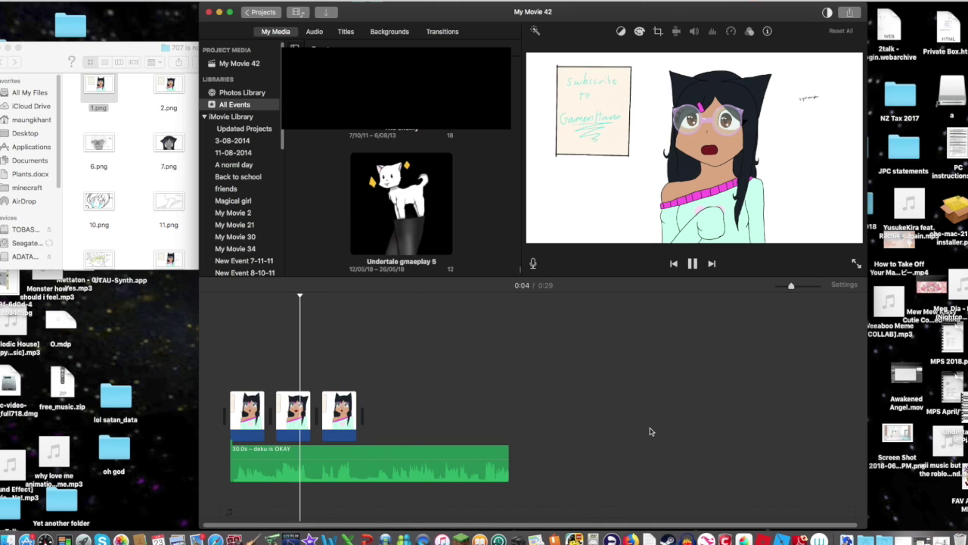
{"action": "right_click", "coordinate": [336, 416]}
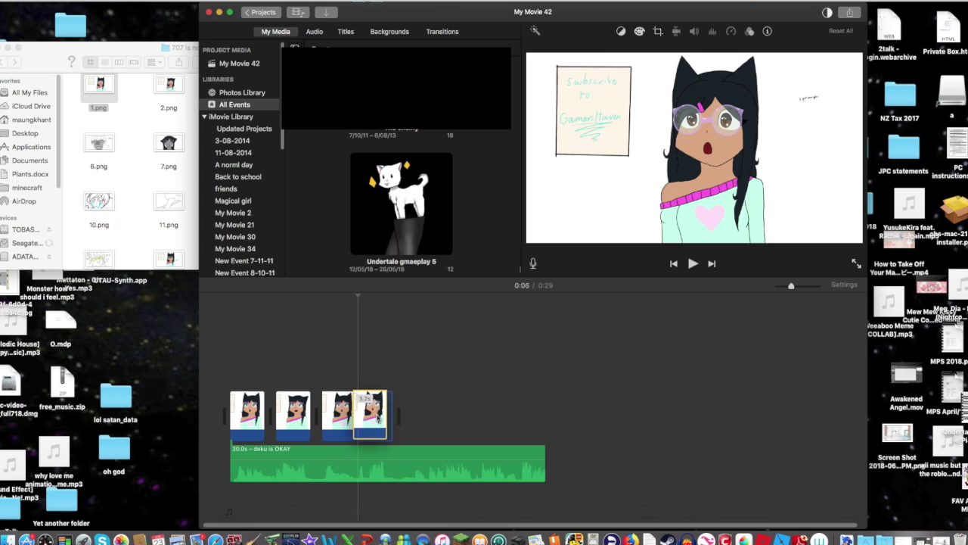
Add 3.png as the fourth clip and play the movie from the beginning to check its timing
{"action": "left_click", "coordinate": [183, 238]}
{"action": "left_click_drag", "start_coordinate": [238, 79], "coordinate": [356, 415]}
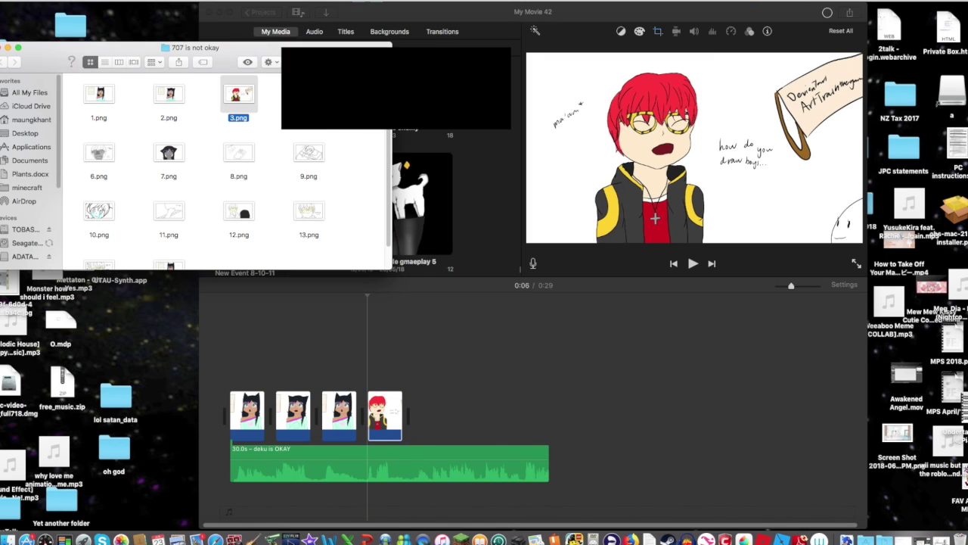
{"action": "key", "text": "backslash"}
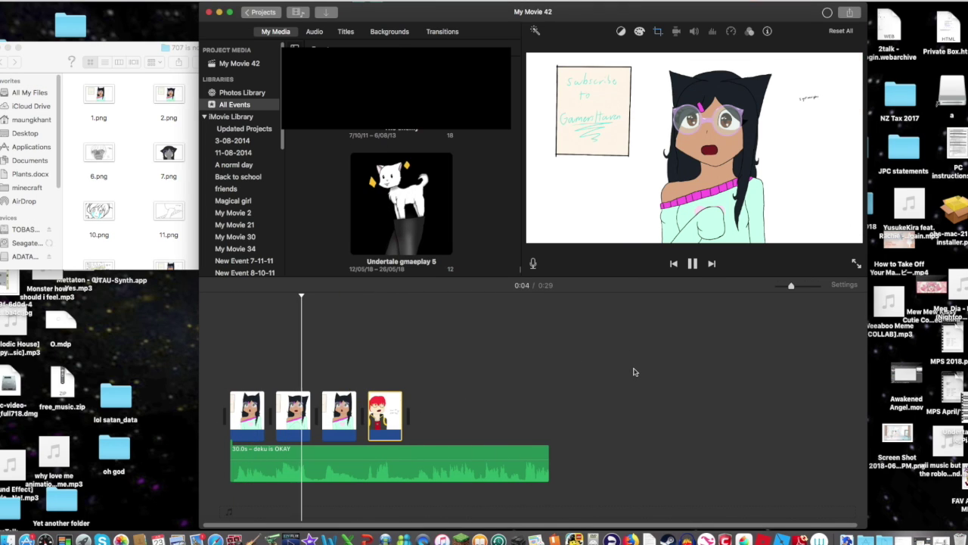
{"action": "key", "text": "space"}
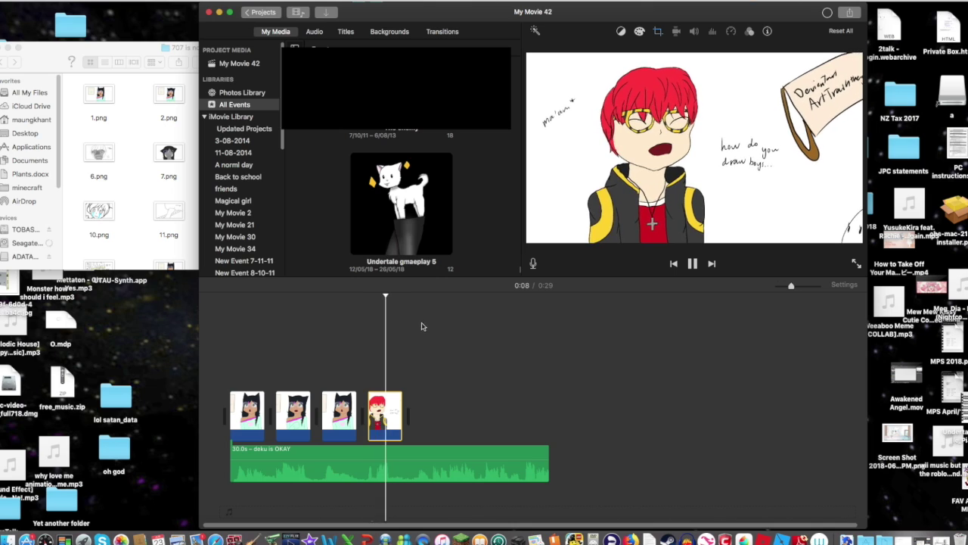
{"action": "key", "text": "space"}
{"action": "key", "text": "backslash"}
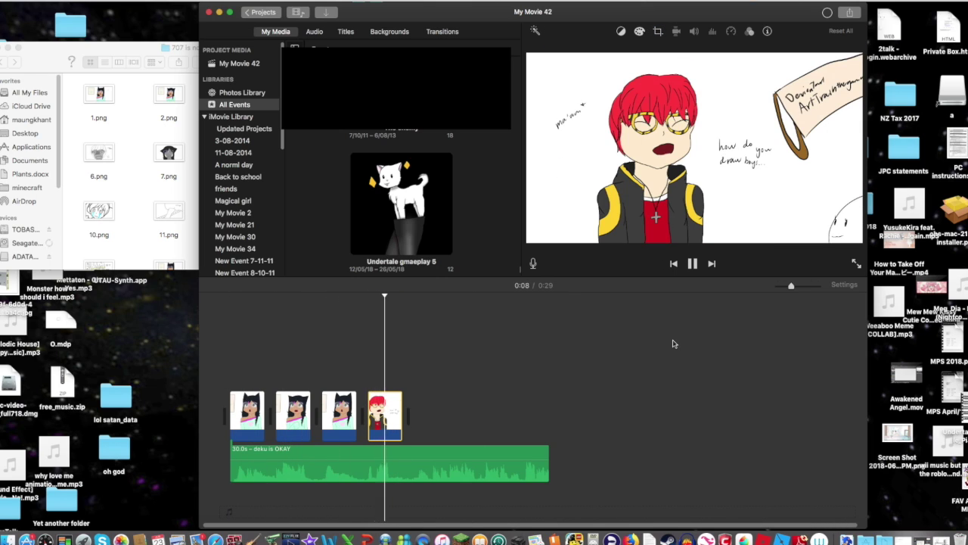
Shorten the open-mouthed boy clip to 3.3 s and add the closed-mouth red-haired boy image directly after it
{"action": "key", "text": "super+equal"}
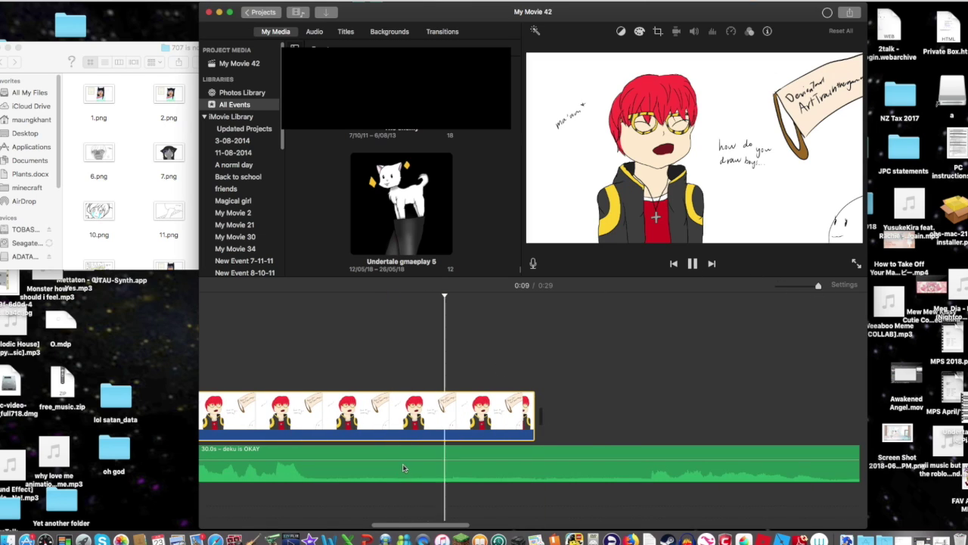
{"action": "left_click", "coordinate": [238, 95]}
{"action": "left_click_drag", "start_coordinate": [239, 95], "coordinate": [416, 425]}
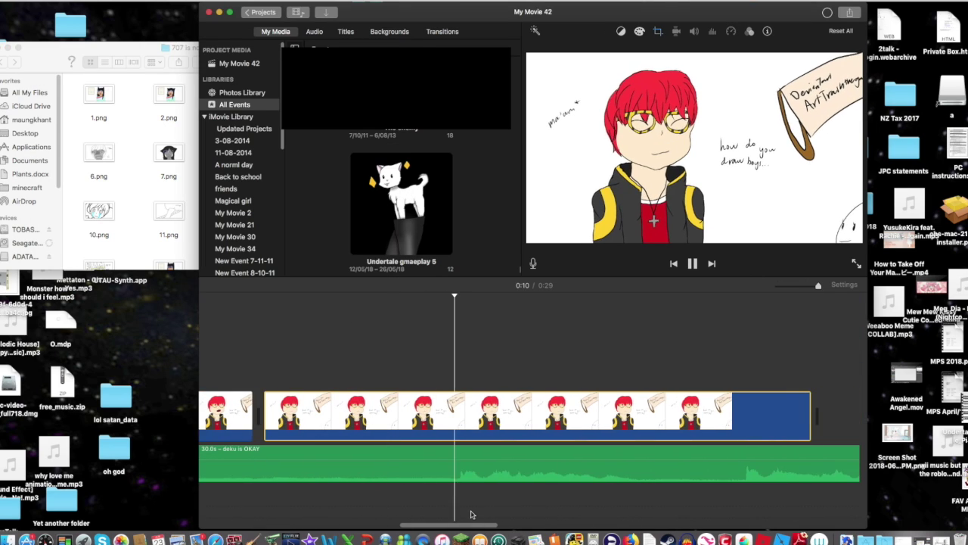
{"action": "key", "text": "super+z"}
Add 6.png after the shortened closed-mouth clip, set its crop style to Fit, and replay the movie from the beginning
{"action": "left_click", "coordinate": [141, 238]}
{"action": "left_click_drag", "start_coordinate": [99, 151], "coordinate": [473, 409]}
{"action": "key", "text": "space"}
{"action": "key", "text": "space"}
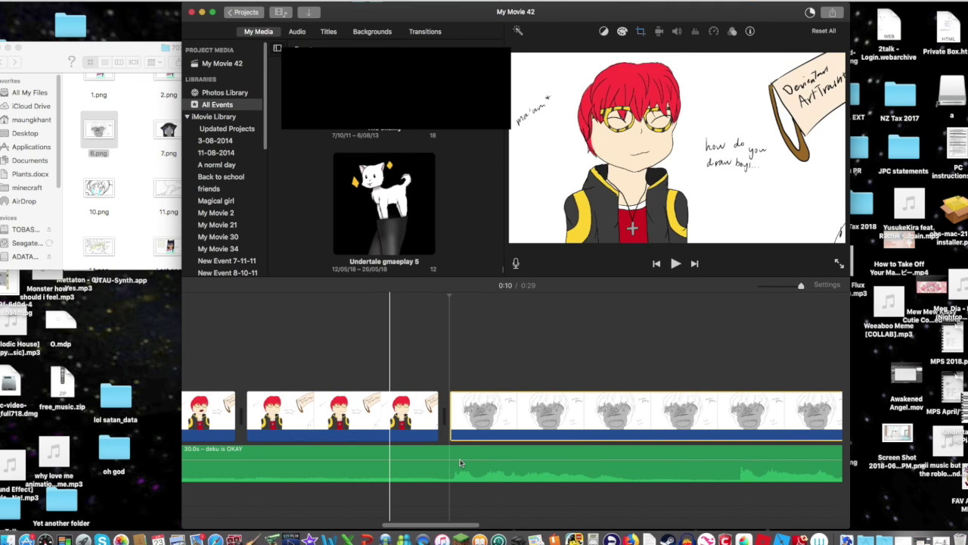
{"action": "key", "text": "super+minus"}
{"action": "key", "text": "super+minus"}
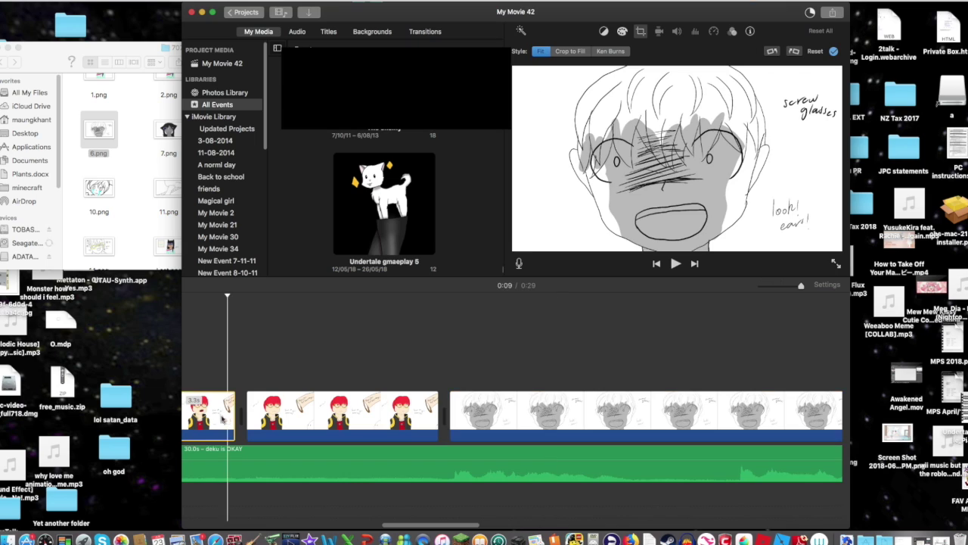
{"action": "key", "text": "backslash"}
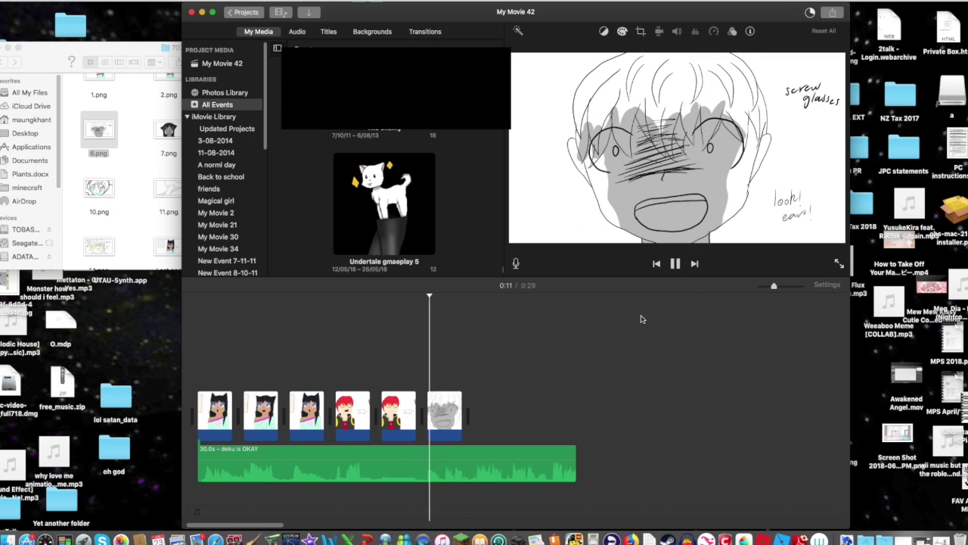
Shorten the 6.png clip to 1.4 s and add 7.png directly after it in the timeline
{"action": "key", "text": "space"}
{"action": "key", "text": "super+equal"}
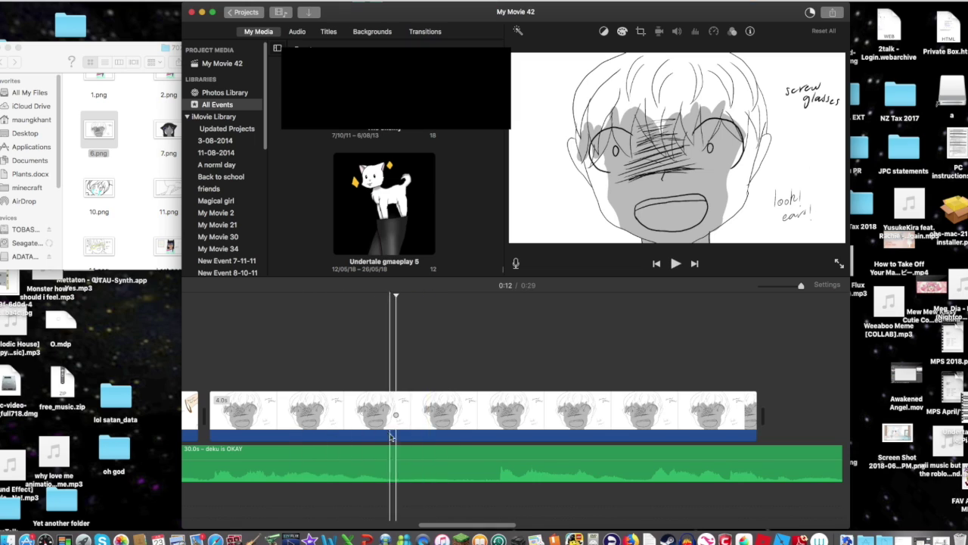
{"action": "left_click_drag", "start_coordinate": [168, 130], "coordinate": [406, 439]}
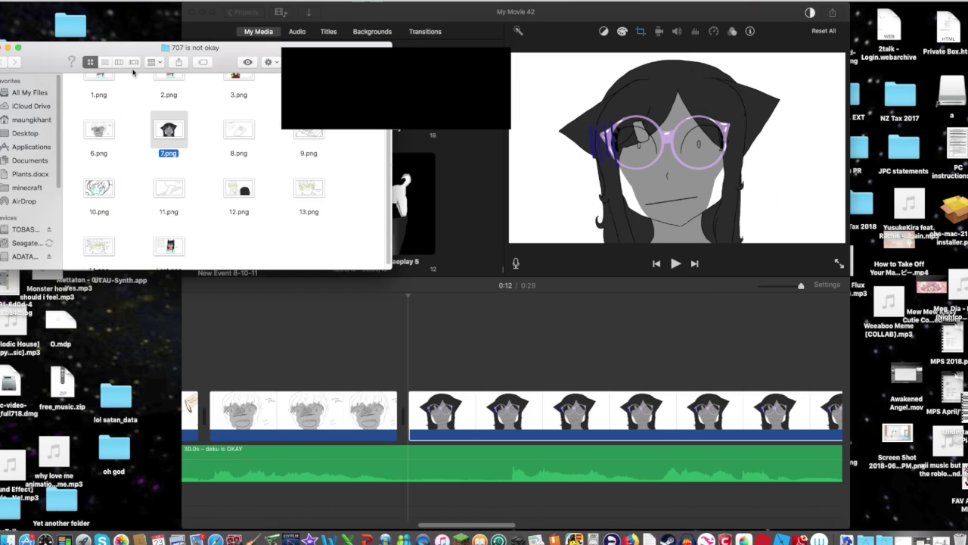
Split the 7.png clip at about 0:13, delete the remainder, and replay the movie from the beginning
{"action": "left_click", "coordinate": [511, 416]}
{"action": "right_click", "coordinate": [511, 417]}
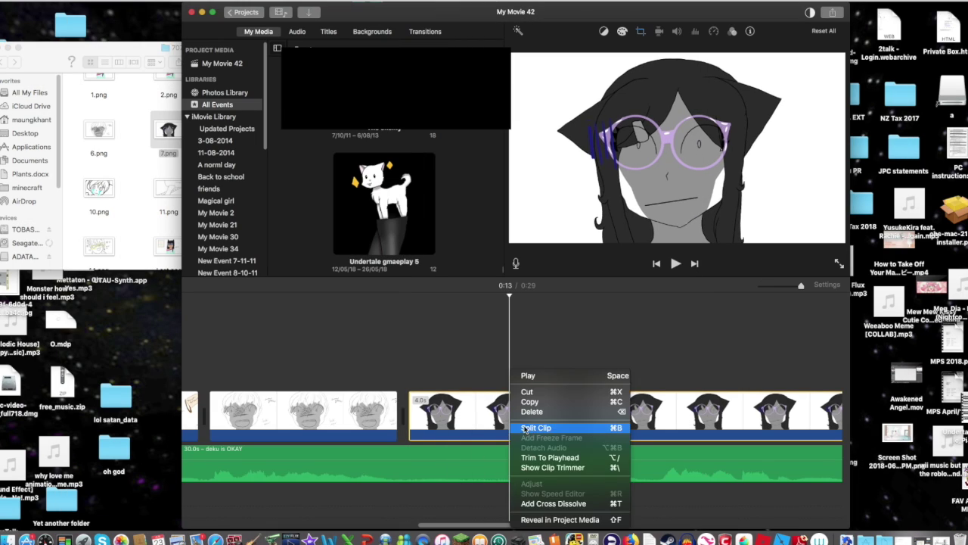
{"action": "left_click", "coordinate": [536, 429]}
{"action": "key", "text": "Delete"}
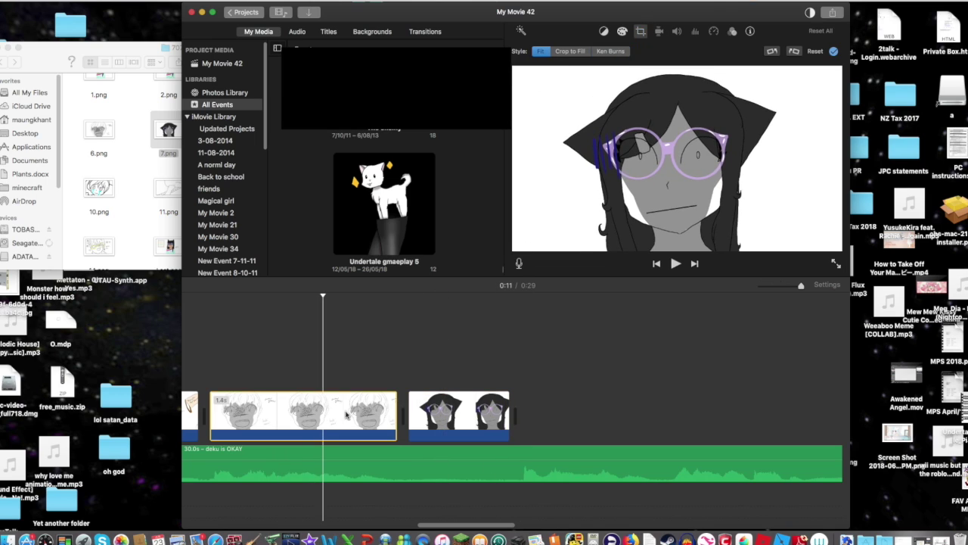
{"action": "left_click_drag", "start_coordinate": [801, 285], "coordinate": [767, 287]}
{"action": "key", "text": "Home"}
{"action": "key", "text": "space"}
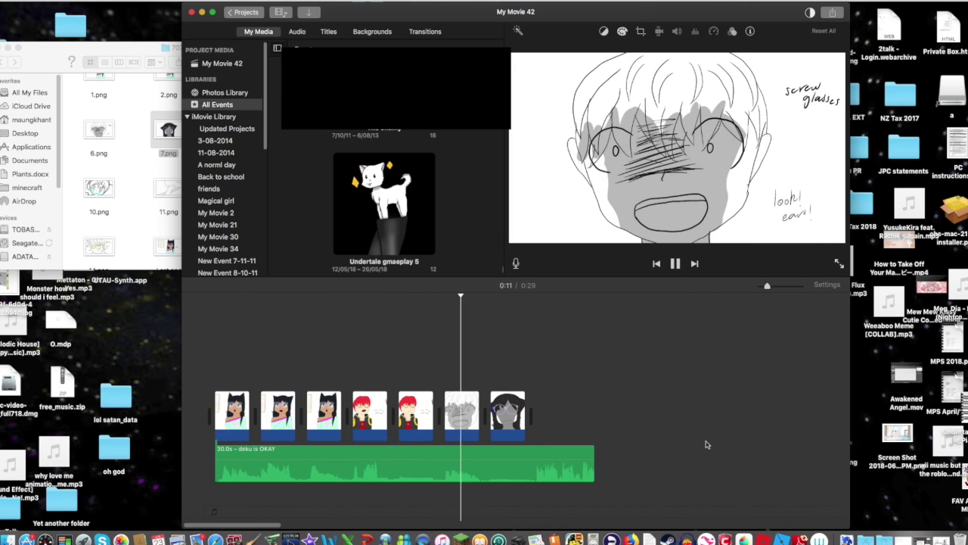
Add 8.png after the 7.png clip, then split it where the audio changes and delete the excess
{"action": "left_click", "coordinate": [283, 133]}
{"action": "left_click_drag", "start_coordinate": [550, 399], "coordinate": [539, 408]}
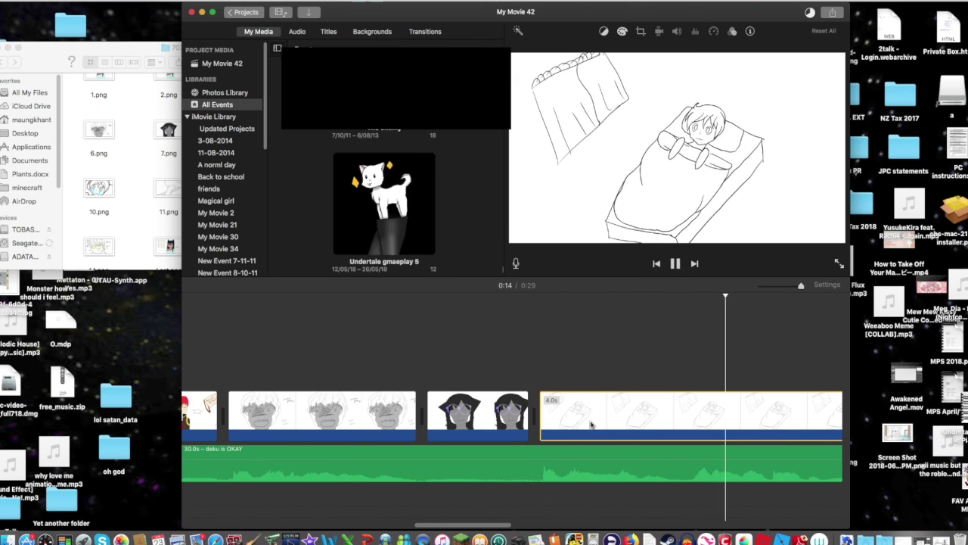
{"action": "key", "text": "space"}
{"action": "key", "text": "super+b"}
{"action": "key", "text": "BackSpace"}
Add 9.png after the 8.png clip, play it against the audio, and cut off its excess length
{"action": "left_click", "coordinate": [121, 174]}
{"action": "mouse_move", "coordinate": [308, 144]}
{"action": "left_mouse_down"}
{"action": "mouse_move", "coordinate": [382, 279]}
{"action": "mouse_move", "coordinate": [432, 402]}
{"action": "left_mouse_up"}
{"action": "key", "text": "space"}
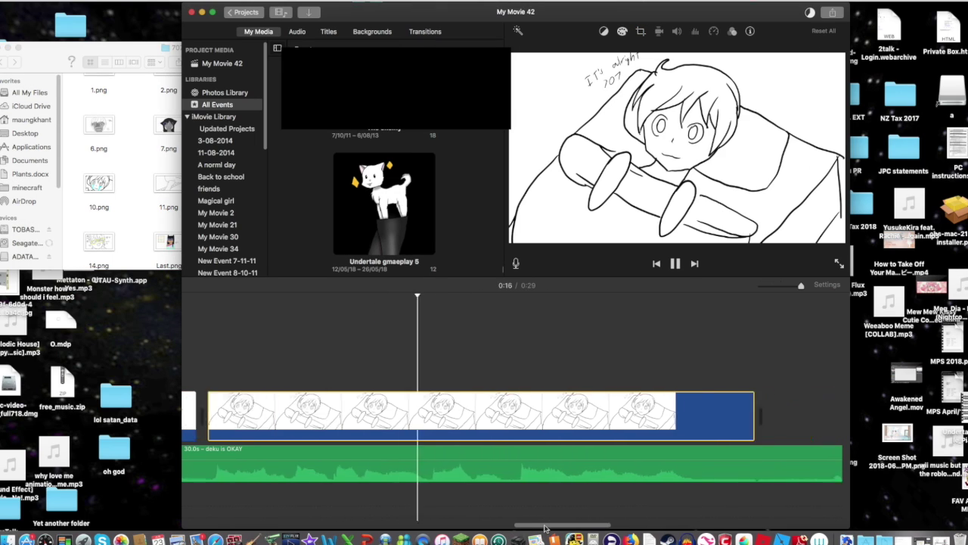
{"action": "key", "text": "space"}
{"action": "key", "text": "super+b"}
{"action": "key", "text": "BackSpace"}
Add 10.png after the 9.png clip and trim its end to about 0:19
{"action": "left_click", "coordinate": [99, 184]}
{"action": "mouse_move", "coordinate": [98, 184]}
{"action": "left_mouse_down"}
{"action": "mouse_move", "coordinate": [392, 420]}
{"action": "mouse_move", "coordinate": [380, 388]}
{"action": "left_mouse_up"}
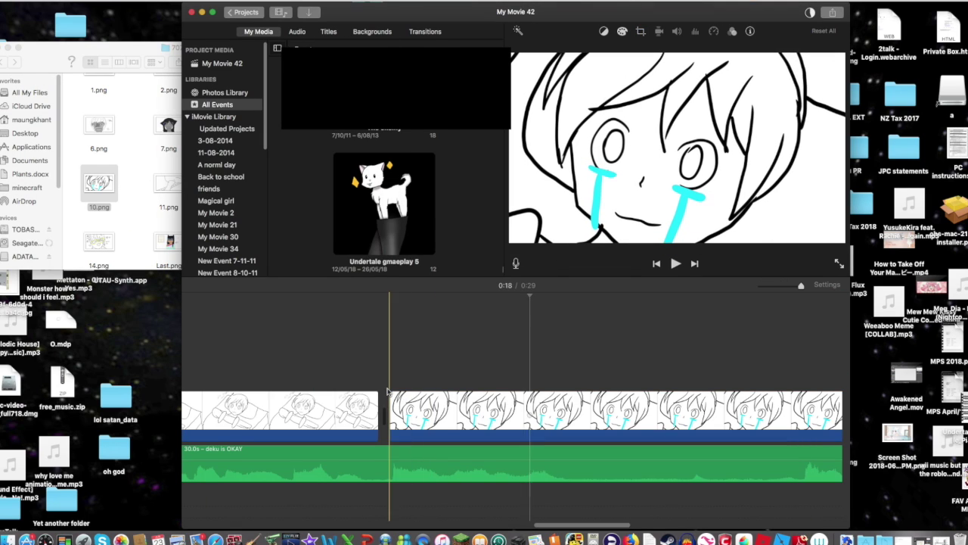
{"action": "scroll", "coordinate": [719, 409], "scroll_direction": "right", "scroll_amount": 5}
{"action": "right_click", "coordinate": [427, 420]}
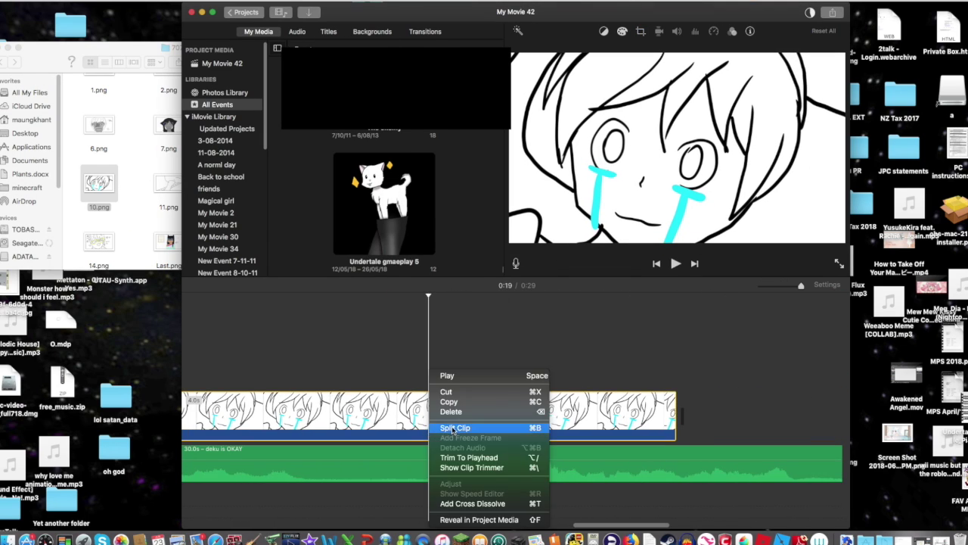
{"action": "left_click", "coordinate": [466, 459]}
Add 11.png after the 10.png clip, split it at about 0:20, and delete the remainder
{"action": "left_click", "coordinate": [195, 232]}
{"action": "left_click_drag", "start_coordinate": [168, 183], "coordinate": [465, 428]}
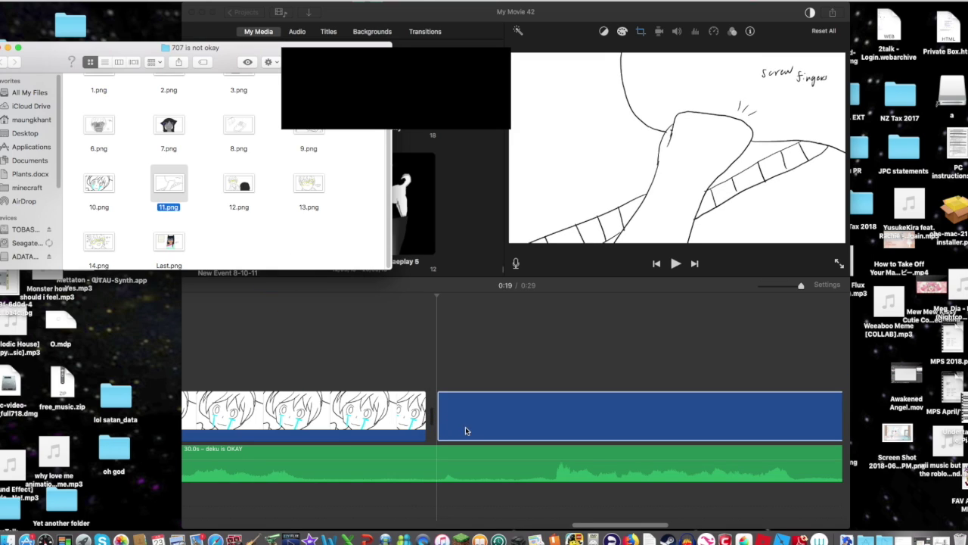
{"action": "right_click", "coordinate": [547, 420]}
{"action": "left_click", "coordinate": [564, 431]}
{"action": "key", "text": "Delete"}
Add 12.png after the 11.png clip and play the movie to check the timing
{"action": "left_click", "coordinate": [168, 183]}
{"action": "left_click_drag", "start_coordinate": [244, 212], "coordinate": [681, 408]}
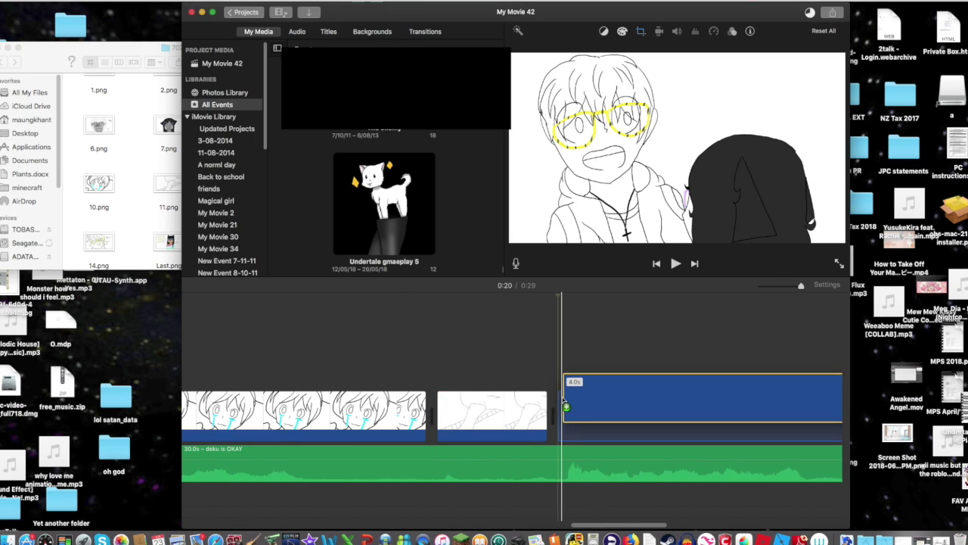
{"action": "key", "text": "space"}
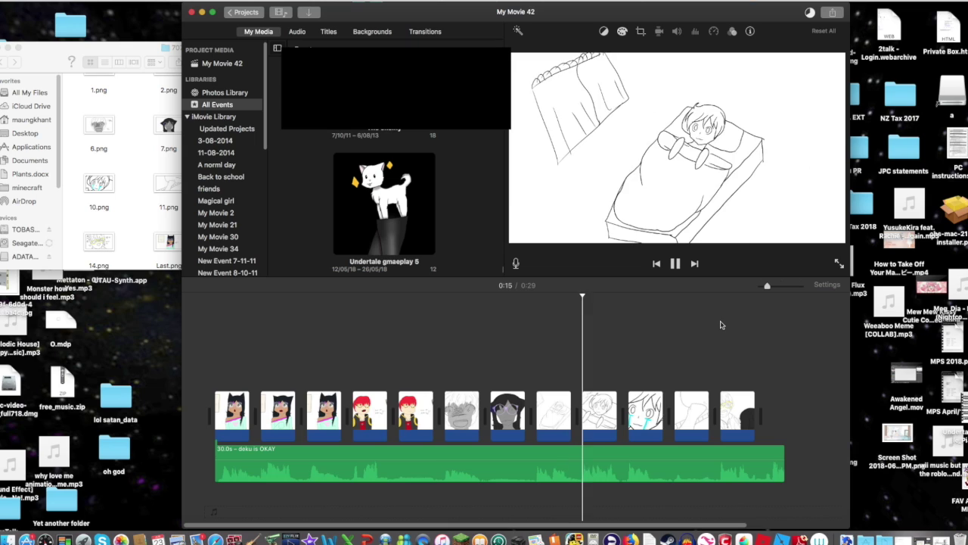
Adjust the end points of the 9.png and 10.png clips so the image changes match the audio
{"action": "key", "text": "space"}
{"action": "key", "text": "super+equal"}
{"action": "left_click_drag", "start_coordinate": [418, 413], "coordinate": [450, 409]}
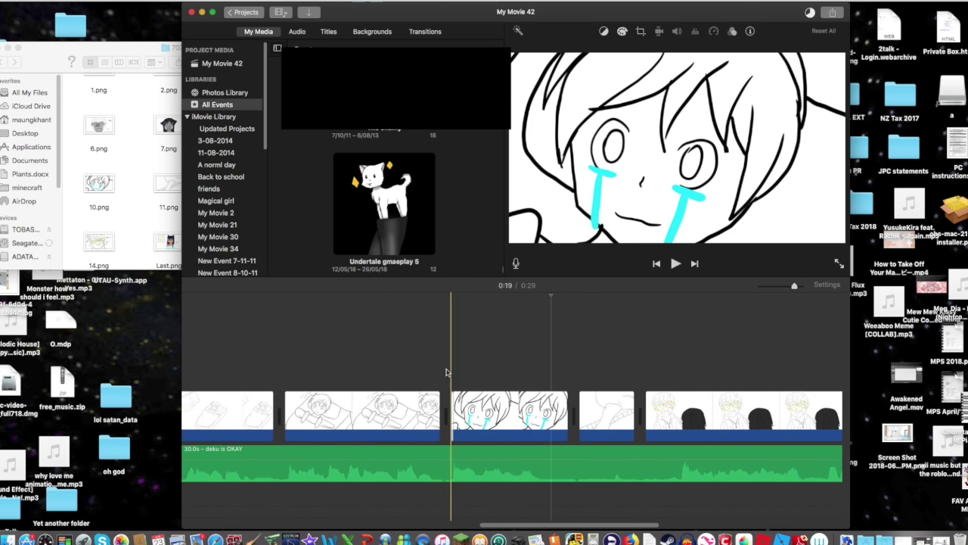
{"action": "left_click_drag", "start_coordinate": [568, 414], "coordinate": [599, 414]}
{"action": "left_click_drag", "start_coordinate": [439, 414], "coordinate": [435, 414]}
{"action": "scroll", "coordinate": [435, 414], "scroll_direction": "left", "scroll_amount": 3}
{"action": "left_click", "coordinate": [432, 412]}
Replay the movie from the beginning and set the 11.png clip's crop style to Fit
{"action": "key", "text": "super+minus"}
{"action": "key", "text": "Home"}
{"action": "key", "text": "space"}
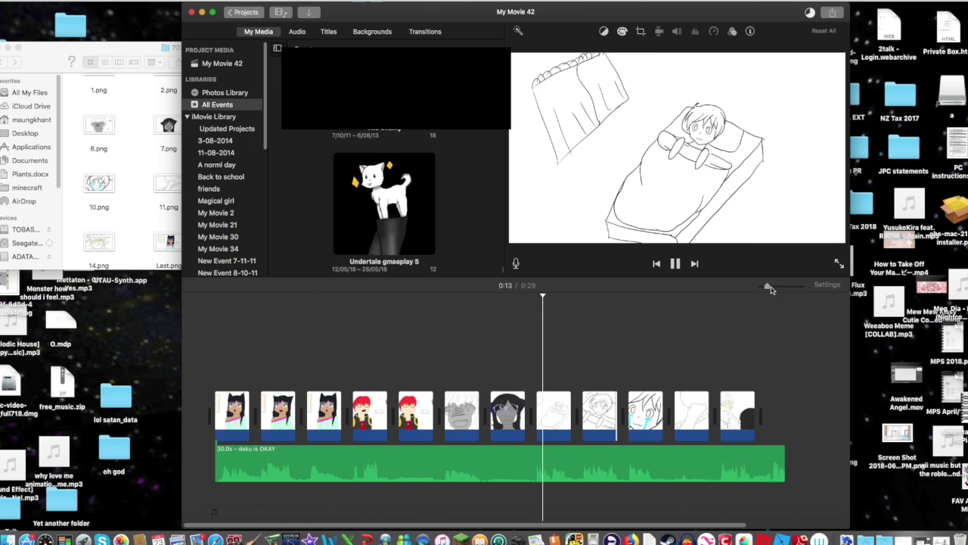
{"action": "scroll", "coordinate": [543, 526], "scroll_direction": "right", "scroll_amount": 5}
{"action": "key", "text": "space"}
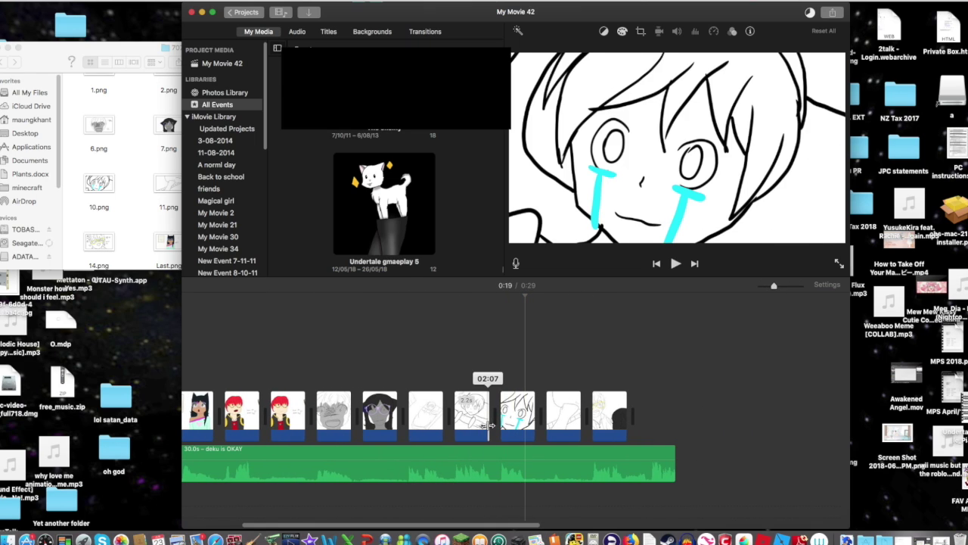
{"action": "left_click", "coordinate": [564, 412]}
{"action": "left_click", "coordinate": [640, 31]}
{"action": "key", "text": "super+equal"}
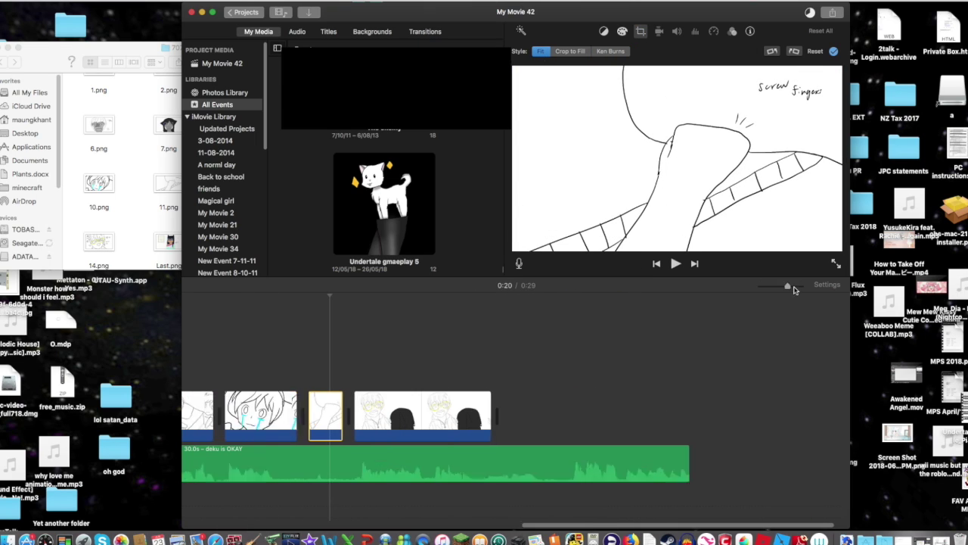
Play the 12.png clip against the audio and trim its end to about 0:24
{"action": "left_click", "coordinate": [486, 413]}
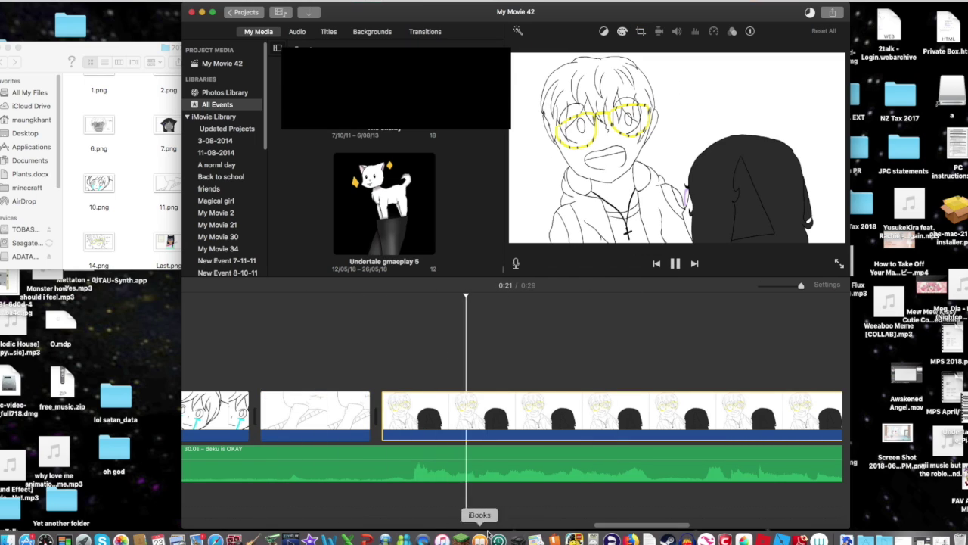
{"action": "scroll", "coordinate": [464, 454], "scroll_direction": "right", "scroll_amount": 5}
{"action": "left_click", "coordinate": [581, 435]}
{"action": "right_click", "coordinate": [581, 435]}
{"action": "left_click", "coordinate": [628, 457]}
{"action": "scroll", "coordinate": [613, 386], "scroll_direction": "right", "scroll_amount": 5}
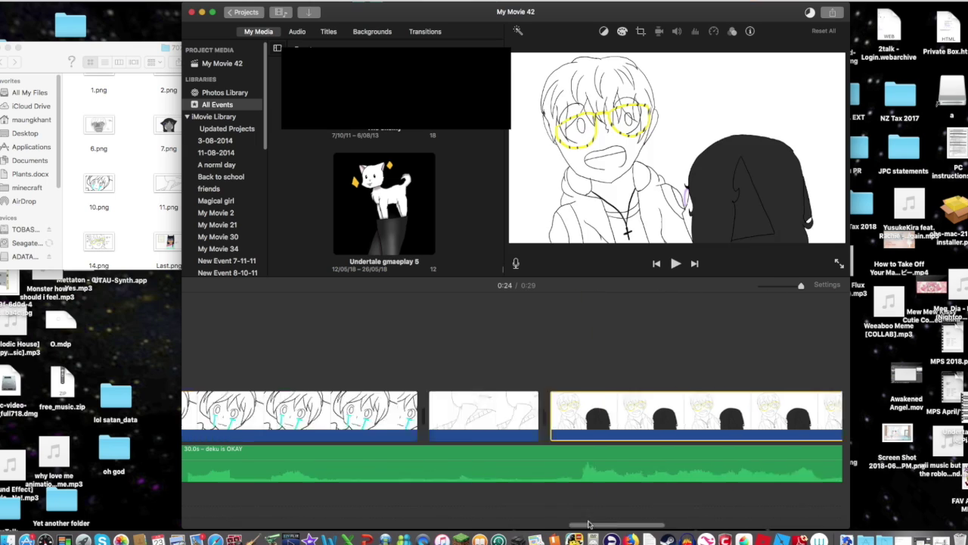
Add 13.png after the 12.png clip and trim it to 2.2 s
{"action": "left_click", "coordinate": [303, 184]}
{"action": "left_click_drag", "start_coordinate": [302, 184], "coordinate": [313, 353]}
{"action": "left_click", "coordinate": [338, 356]}
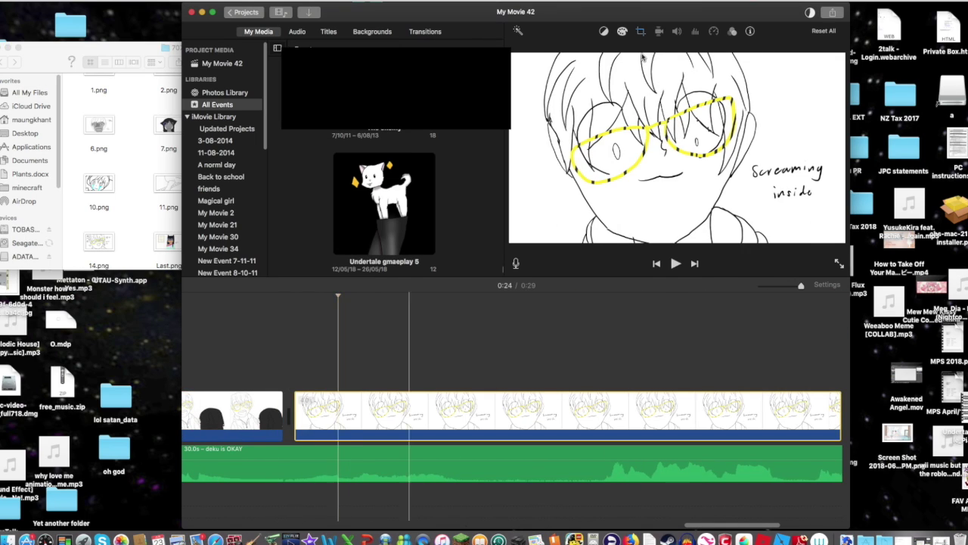
{"action": "right_click", "coordinate": [599, 413]}
{"action": "left_click", "coordinate": [628, 452]}
Add 14.png and Last.png as the final clips, trimming them to end at about 0:28 and at the end of the audio
{"action": "left_click_drag", "start_coordinate": [98, 242], "coordinate": [628, 393]}
{"action": "left_click", "coordinate": [530, 333]}
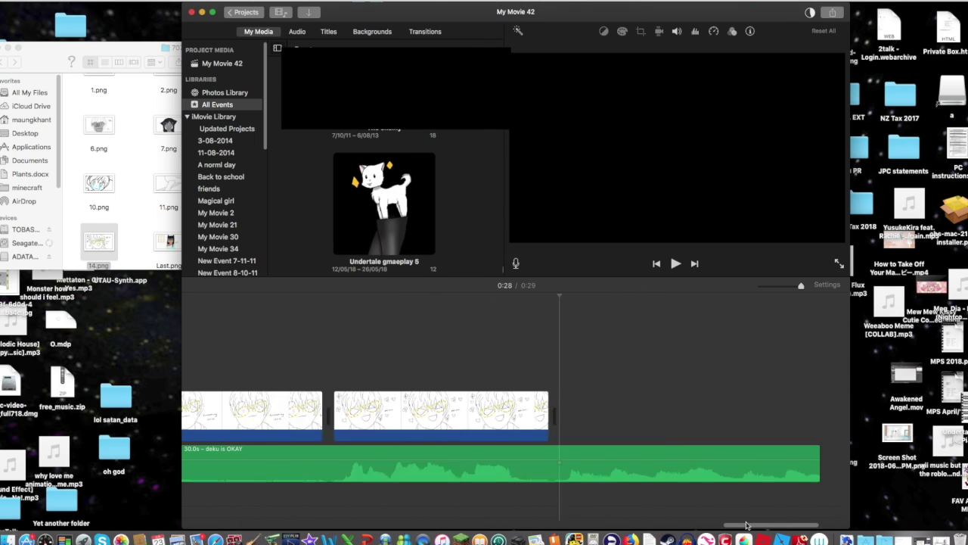
{"action": "left_click", "coordinate": [467, 430]}
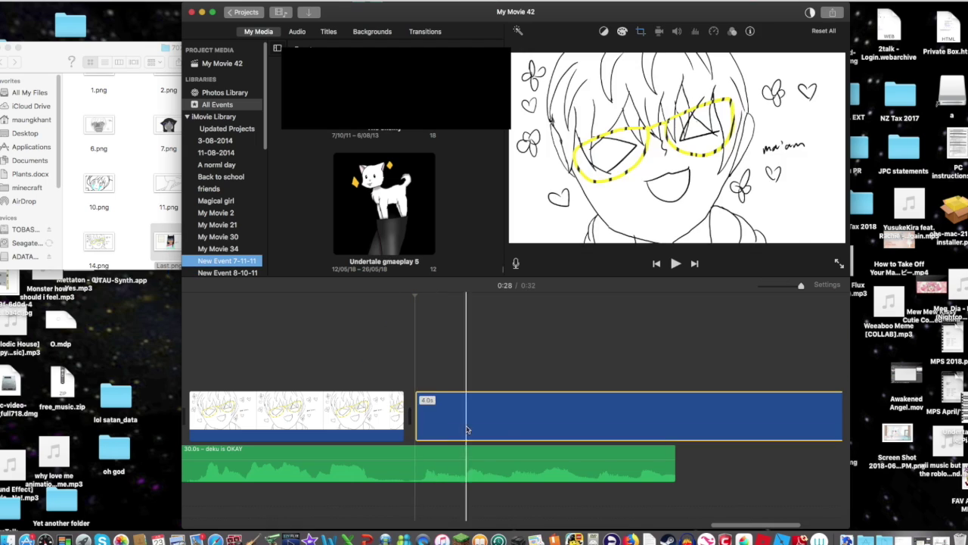
{"action": "right_click", "coordinate": [676, 430]}
{"action": "left_click", "coordinate": [718, 457]}
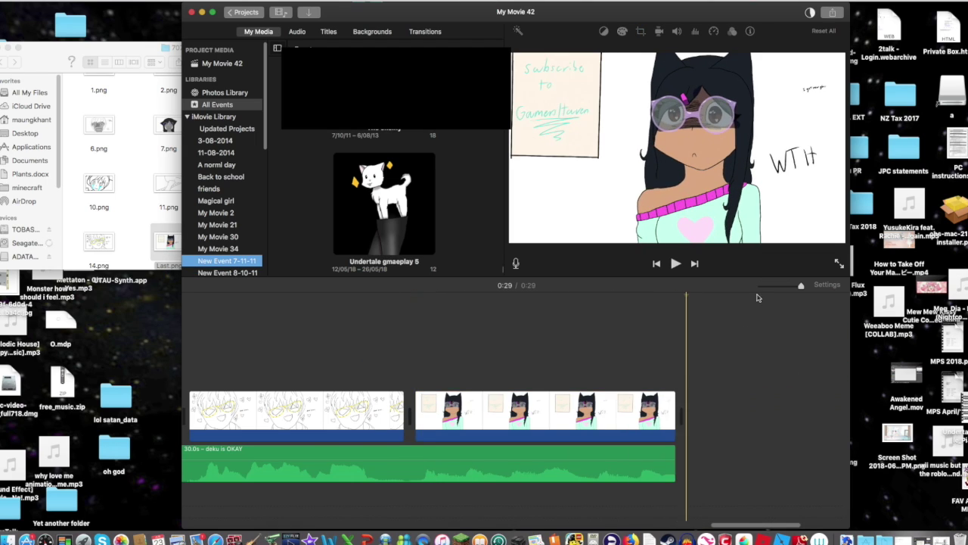
Set the crop style of the last clips to Fit and replay the movie to check them
{"action": "left_click", "coordinate": [641, 31]}
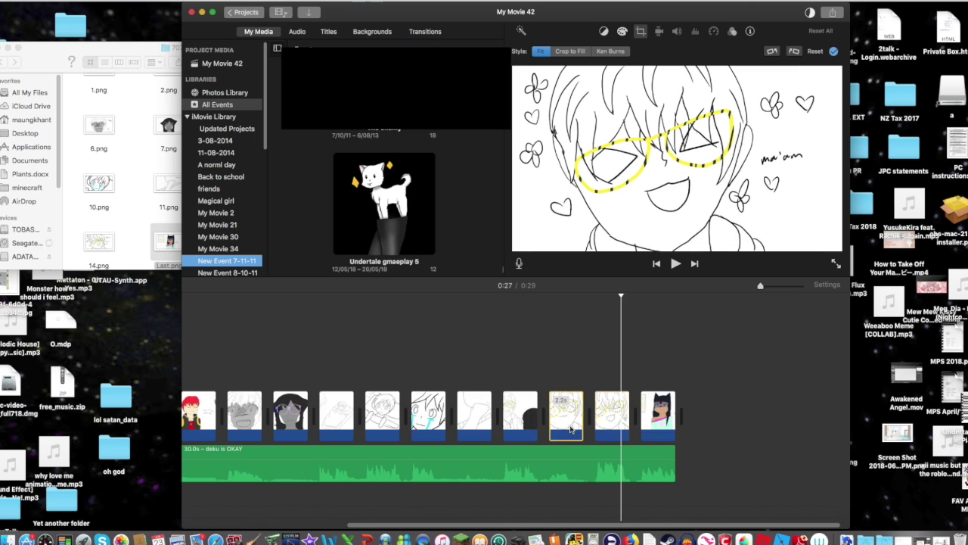
{"action": "key", "text": "Home"}
{"action": "key", "text": "space"}
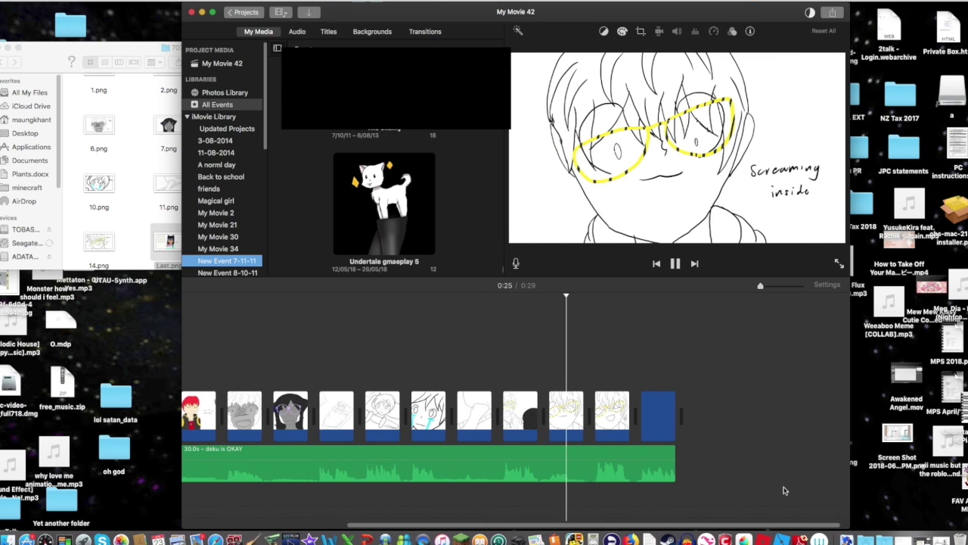
Add a short fade-out to the end of the audio track and replay the movie from the beginning
{"action": "left_click_drag", "start_coordinate": [674, 452], "coordinate": [650, 454]}
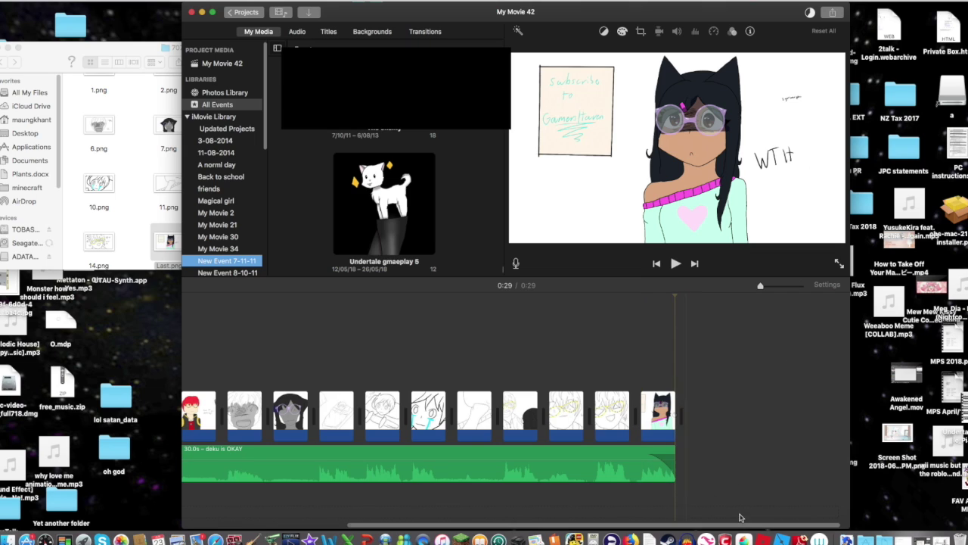
{"action": "key", "text": "space"}
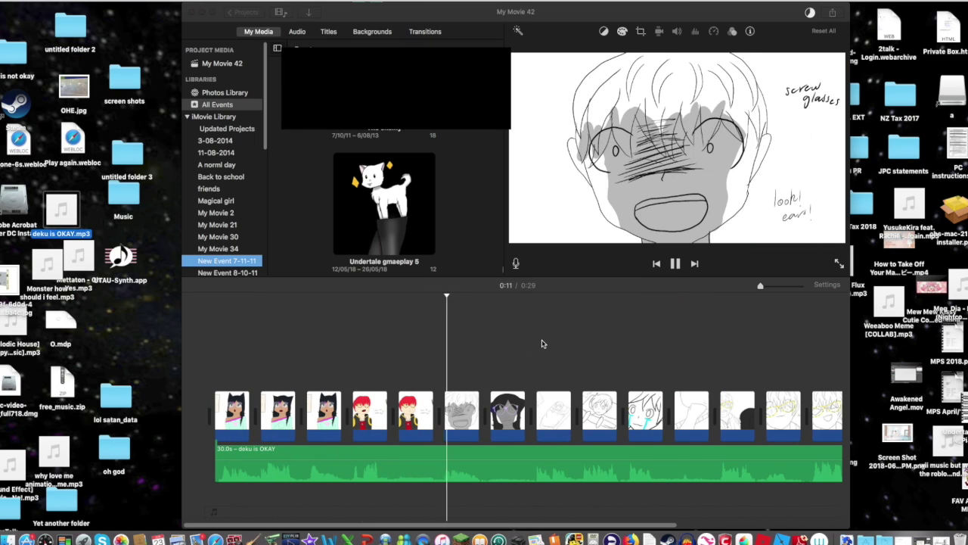
{"action": "left_click", "coordinate": [686, 525]}
{"action": "left_click_drag", "start_coordinate": [686, 529], "coordinate": [771, 530]}
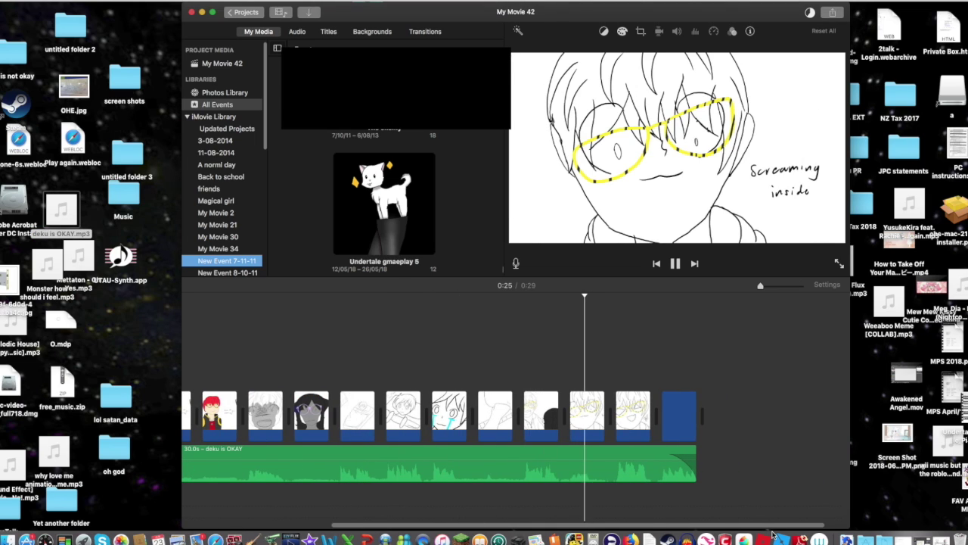
{"action": "scroll", "coordinate": [227, 443], "scroll_direction": "left", "scroll_amount": 5}
Raise the audio track's volume to 200% and play the whole movie through to the end
{"action": "left_click", "coordinate": [501, 463]}
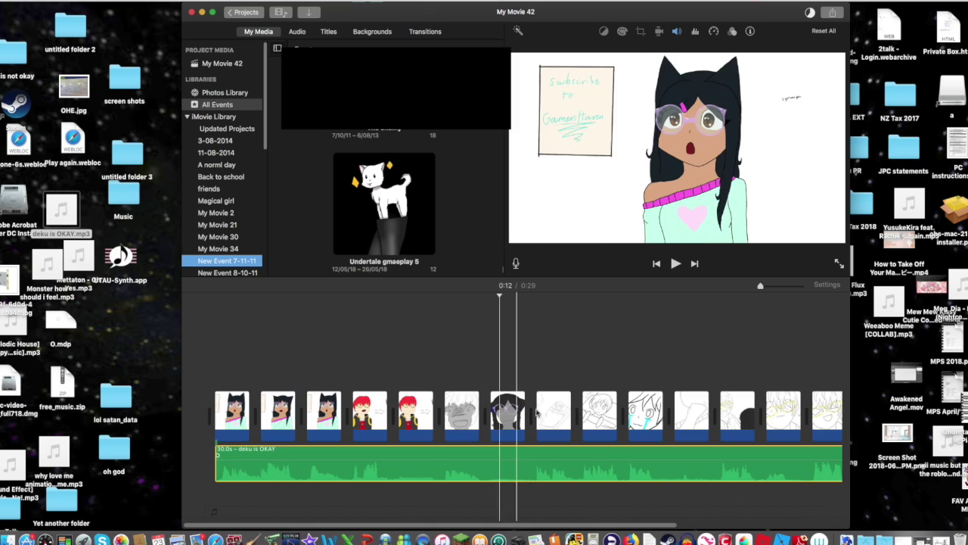
{"action": "left_click", "coordinate": [677, 31]}
{"action": "left_click_drag", "start_coordinate": [606, 50], "coordinate": [618, 53]}
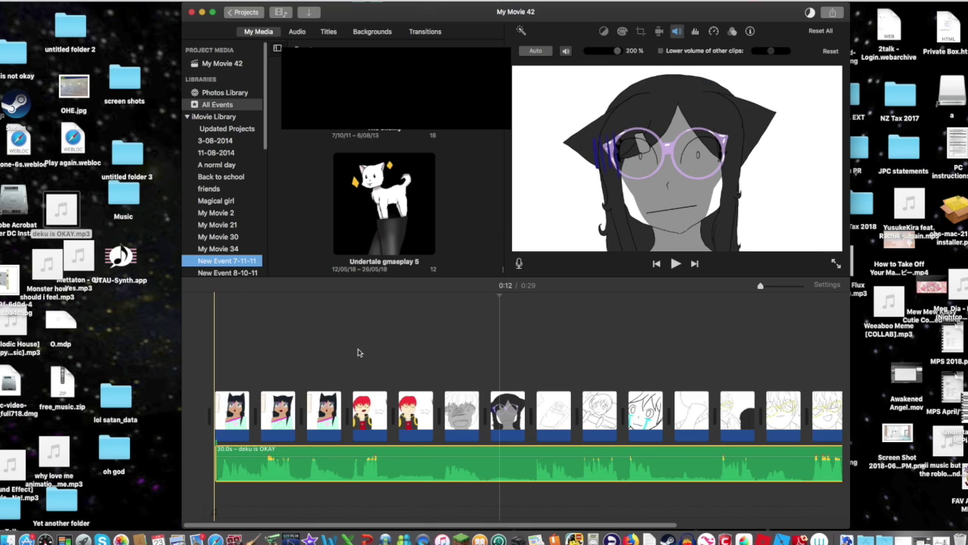
{"action": "key", "text": "backslash"}
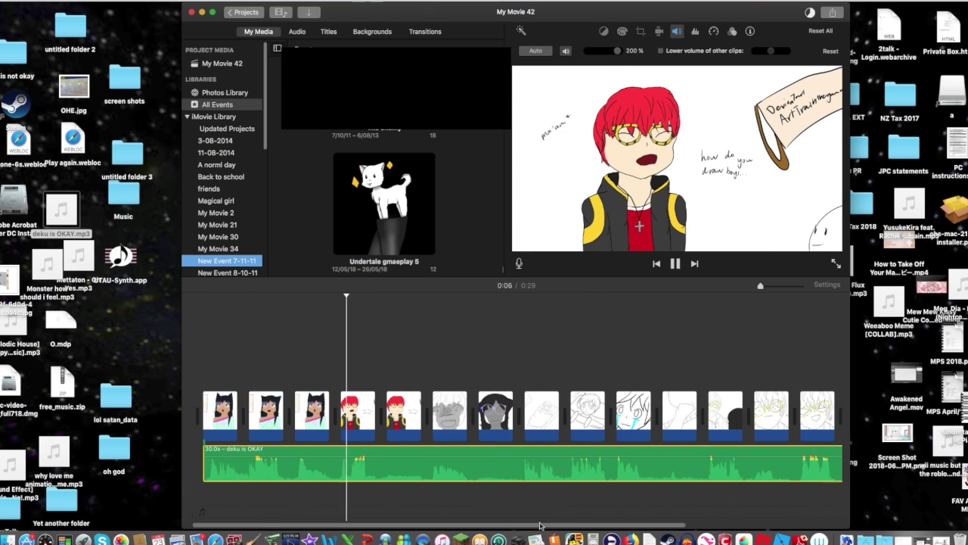
{"action": "scroll", "coordinate": [608, 524], "scroll_direction": "right", "scroll_amount": 3}
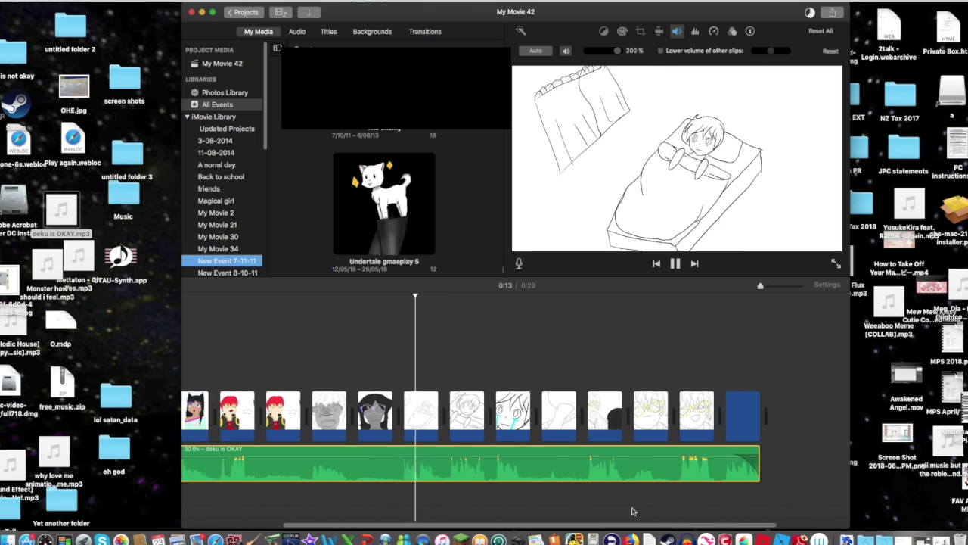
{"action": "scroll", "coordinate": [666, 506], "scroll_direction": "right", "scroll_amount": 3}
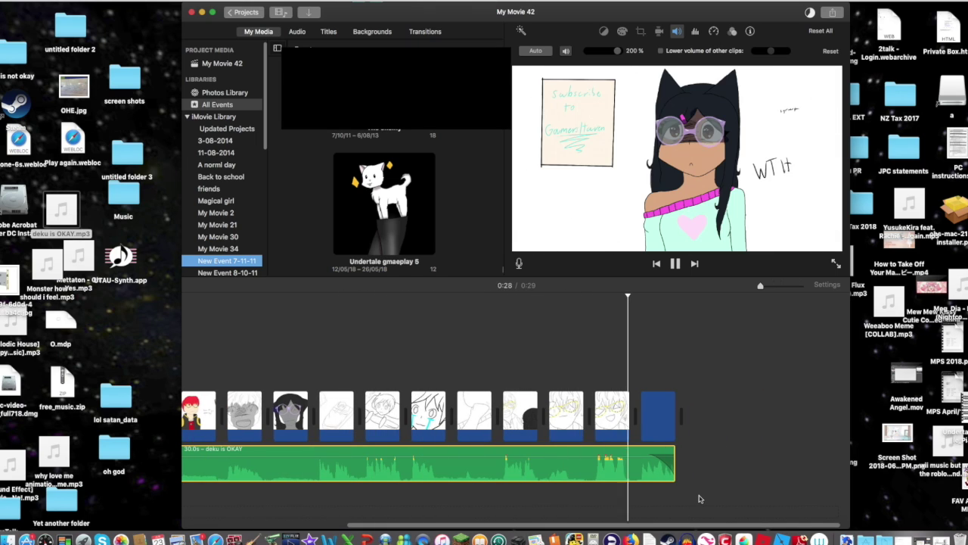
Publish the movie to YouTube titled "How 707 Stays Positive| Animatic" with the description "Gamer ya made a mistake asking Seven"
{"action": "left_click", "coordinate": [832, 12]}
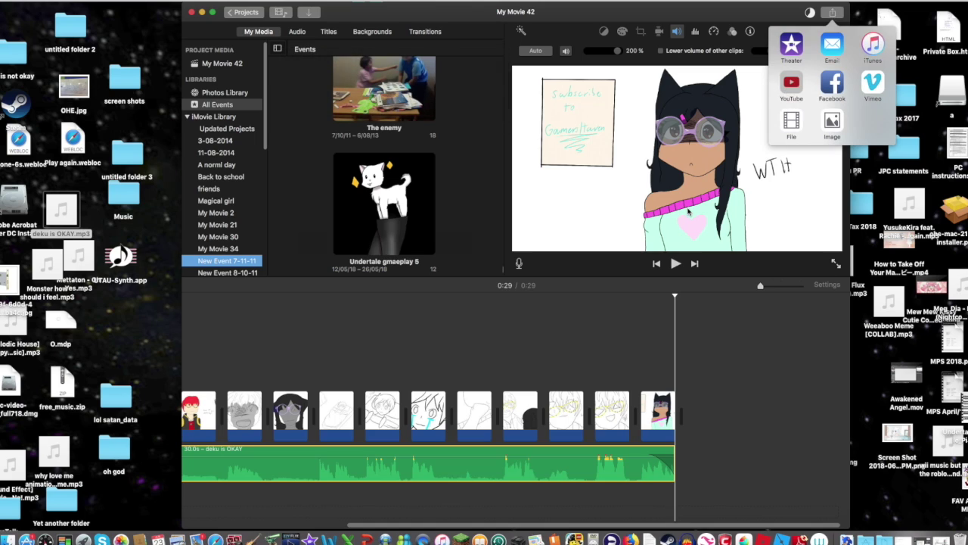
{"action": "left_click", "coordinate": [792, 84]}
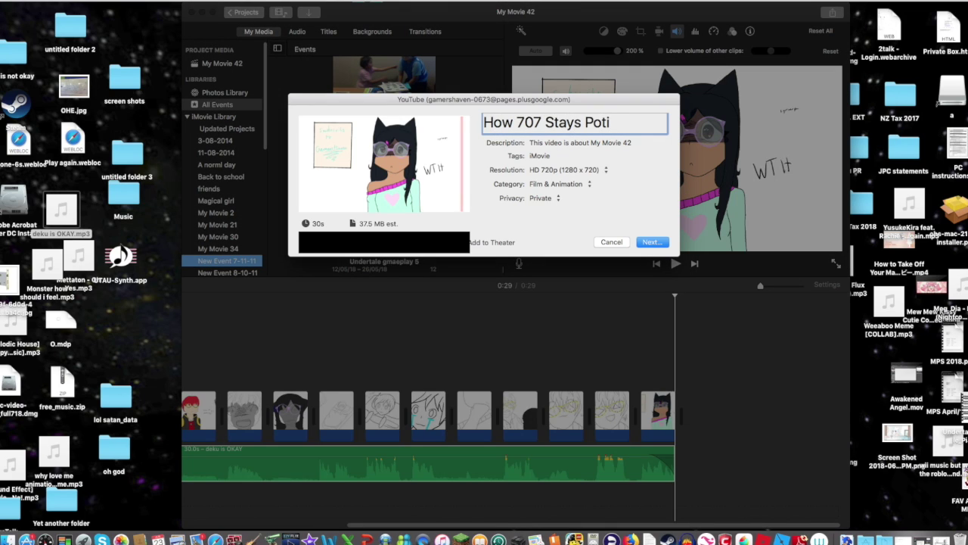
{"action": "type", "text": "animatic"}
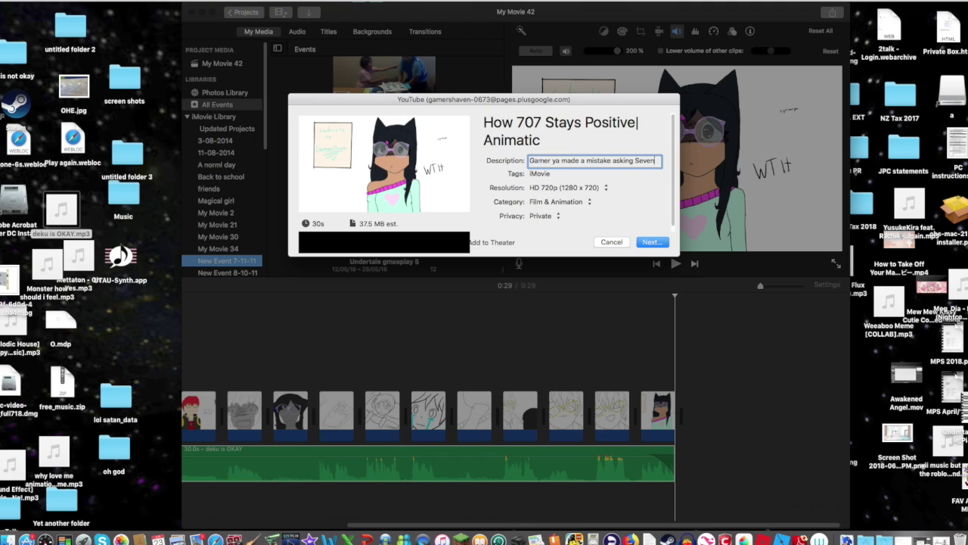
{"action": "left_click", "coordinate": [646, 242]}
{"action": "left_click", "coordinate": [611, 274]}
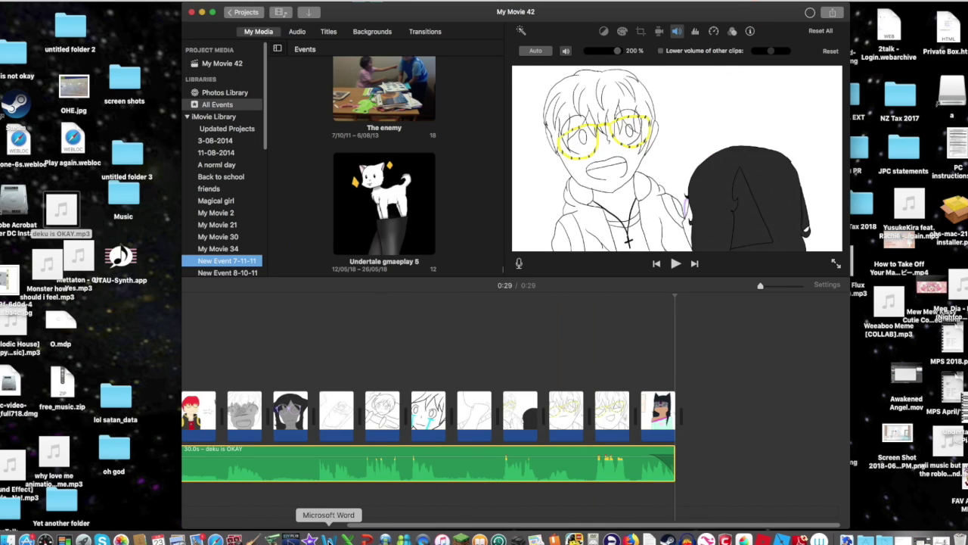
{"action": "right_click", "coordinate": [316, 539]}
{"action": "right_click", "coordinate": [422, 537]}
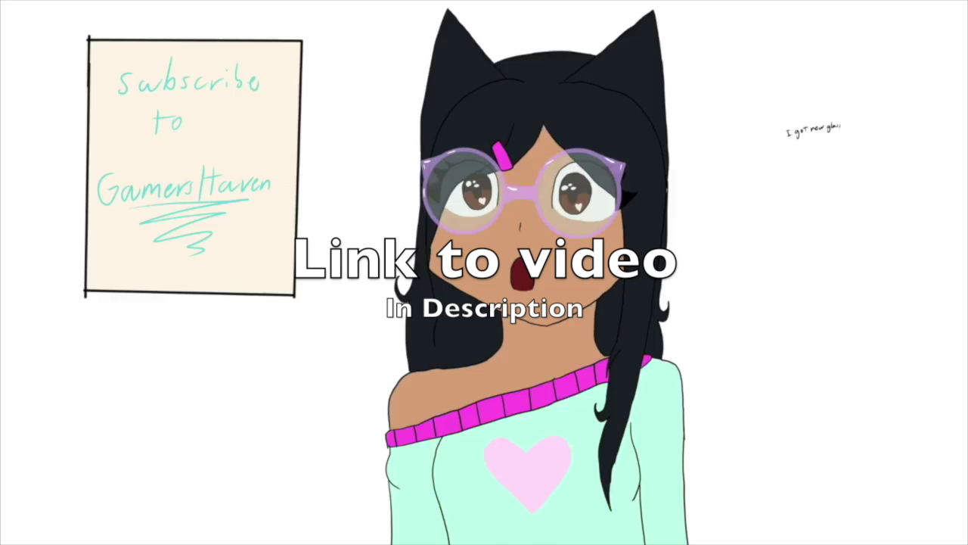